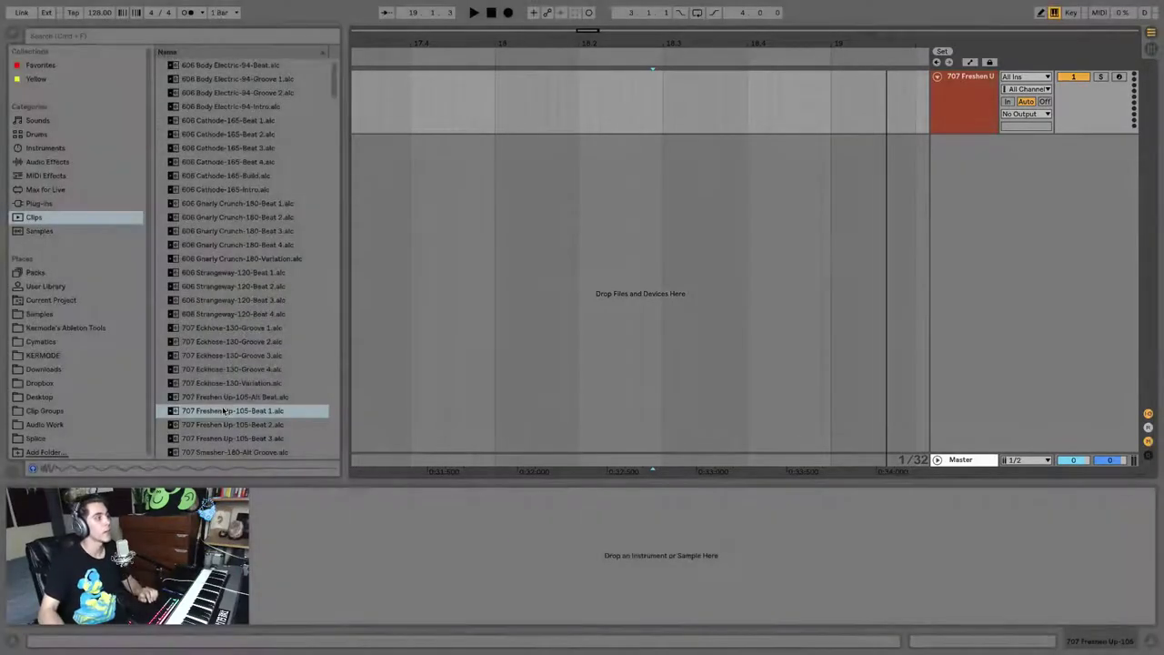
Add the 707 Freshen Up-105-Beat 1 clip from the library to the arrangement track at bar 18.
{"action": "left_click", "coordinate": [224, 412]}
{"action": "left_click_drag", "start_coordinate": [235, 407], "coordinate": [415, 103]}
{"action": "left_click_drag", "start_coordinate": [482, 88], "coordinate": [551, 79]}
{"action": "scroll", "coordinate": [514, 50], "scroll_direction": "down", "scroll_amount": 5}
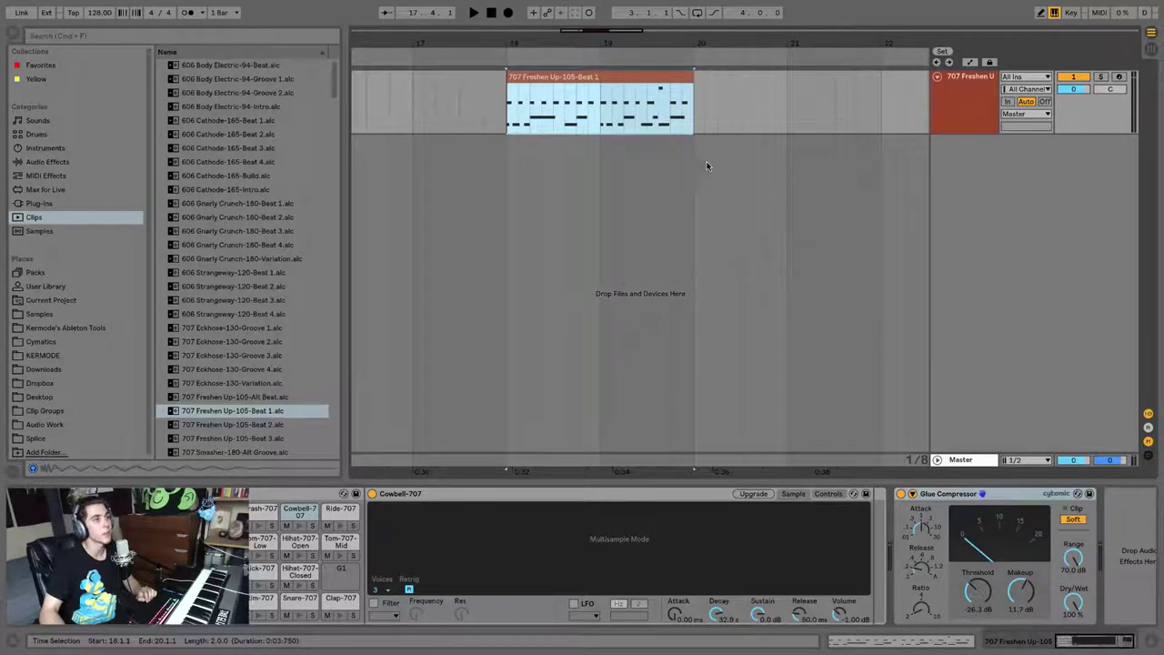
Move the 707 Freshen Up drum clip to the start of the arrangement at bar 1 and play it.
{"action": "mouse_move", "coordinate": [606, 43]}
{"action": "left_mouse_down"}
{"action": "mouse_move", "coordinate": [606, 20]}
{"action": "mouse_move", "coordinate": [577, 50]}
{"action": "mouse_move", "coordinate": [577, 68]}
{"action": "mouse_move", "coordinate": [576, 45]}
{"action": "left_mouse_up"}
{"action": "left_click_drag", "start_coordinate": [609, 97], "coordinate": [355, 73]}
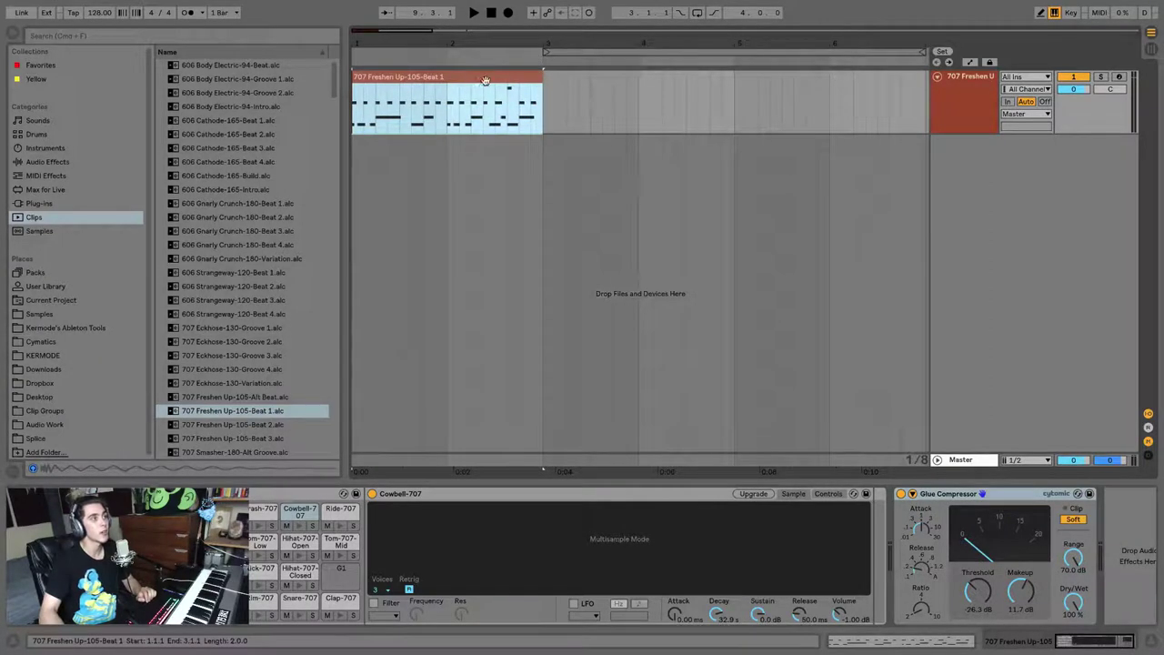
{"action": "key", "text": "space"}
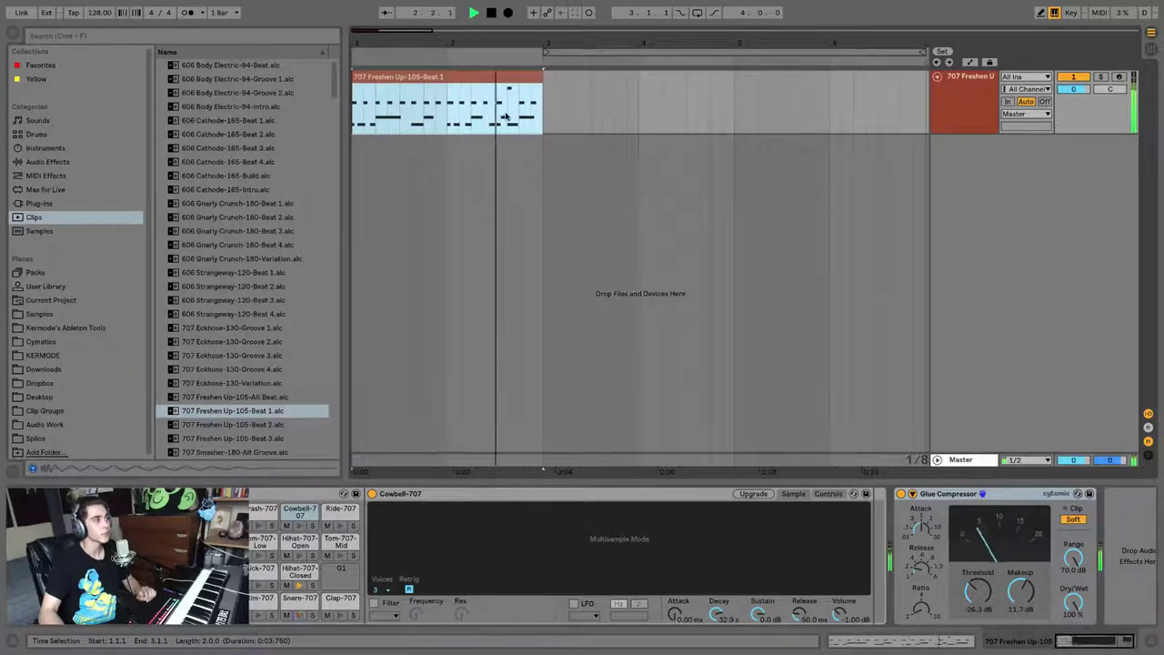
{"action": "key", "text": "space"}
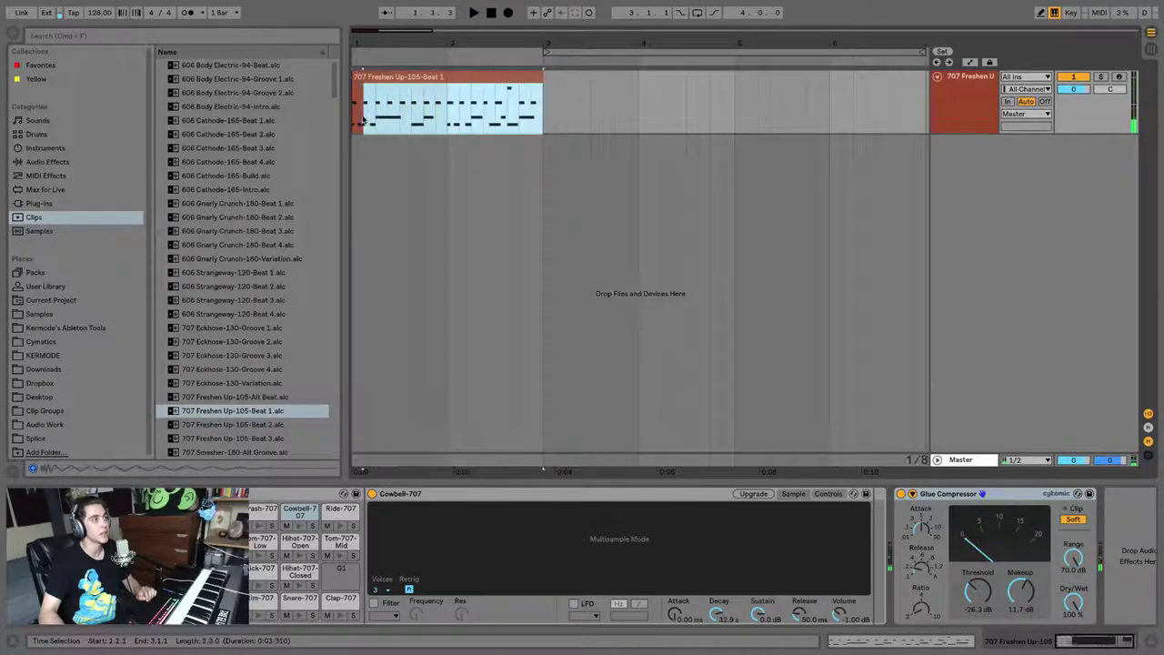
Preview several library clips, add Gt4 Blues Amaj 88bpm on a new track at bar 1, and unfold that track.
{"action": "left_click", "coordinate": [233, 202]}
{"action": "scroll", "coordinate": [230, 200], "scroll_direction": "down", "scroll_amount": 10}
{"action": "scroll", "coordinate": [231, 201], "scroll_direction": "down", "scroll_amount": 10}
{"action": "left_click", "coordinate": [231, 203]}
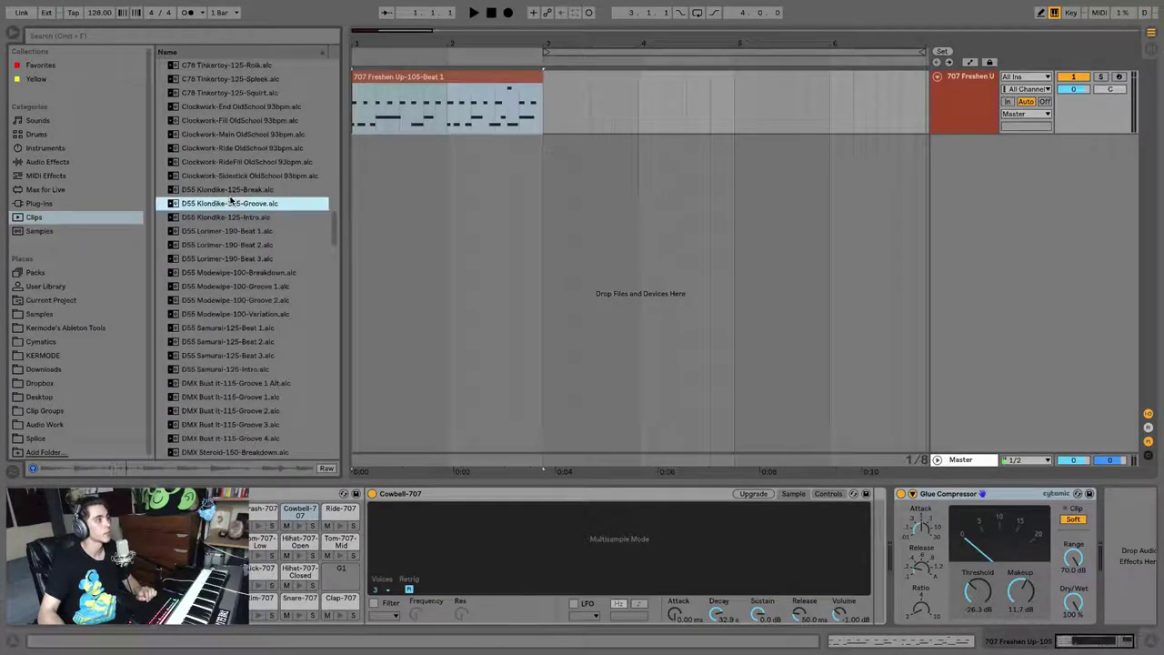
{"action": "scroll", "coordinate": [231, 213], "scroll_direction": "down", "scroll_amount": 10}
{"action": "left_click", "coordinate": [234, 207]}
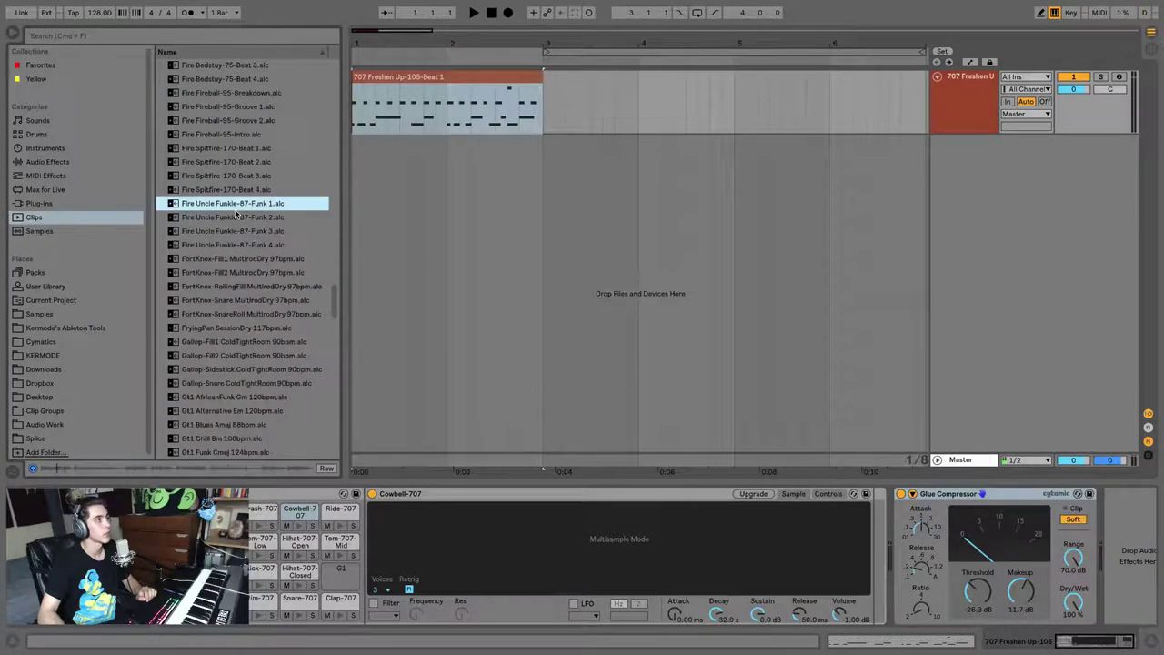
{"action": "scroll", "coordinate": [235, 211], "scroll_direction": "down", "scroll_amount": 10}
{"action": "left_click", "coordinate": [234, 207]}
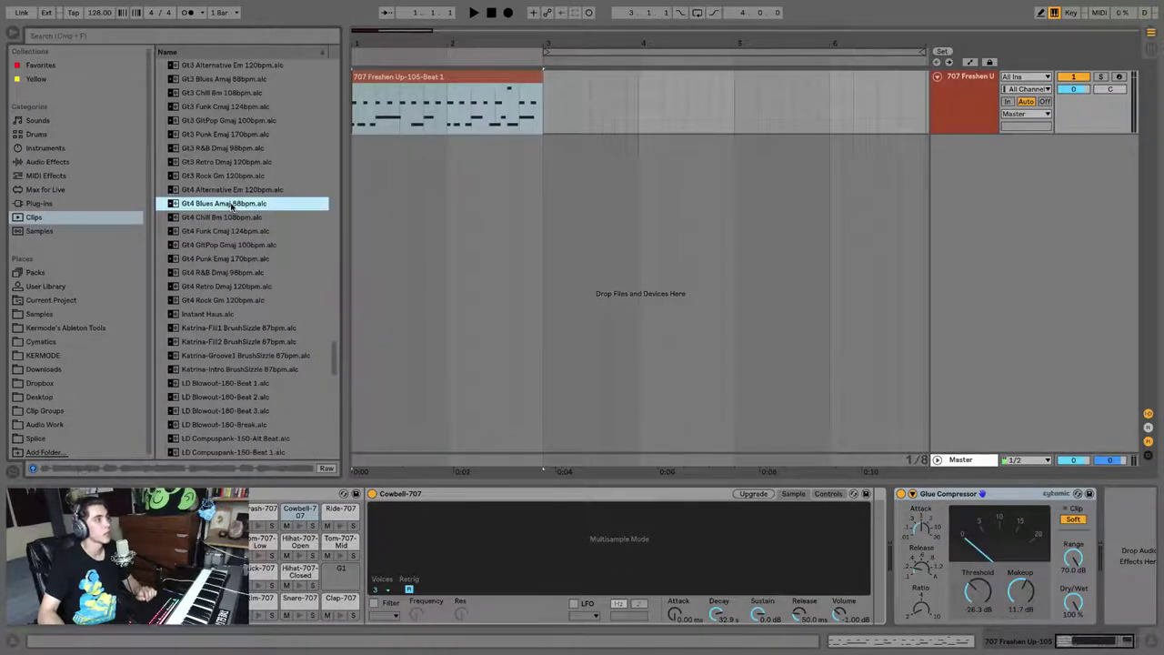
{"action": "left_click_drag", "start_coordinate": [327, 187], "coordinate": [360, 171]}
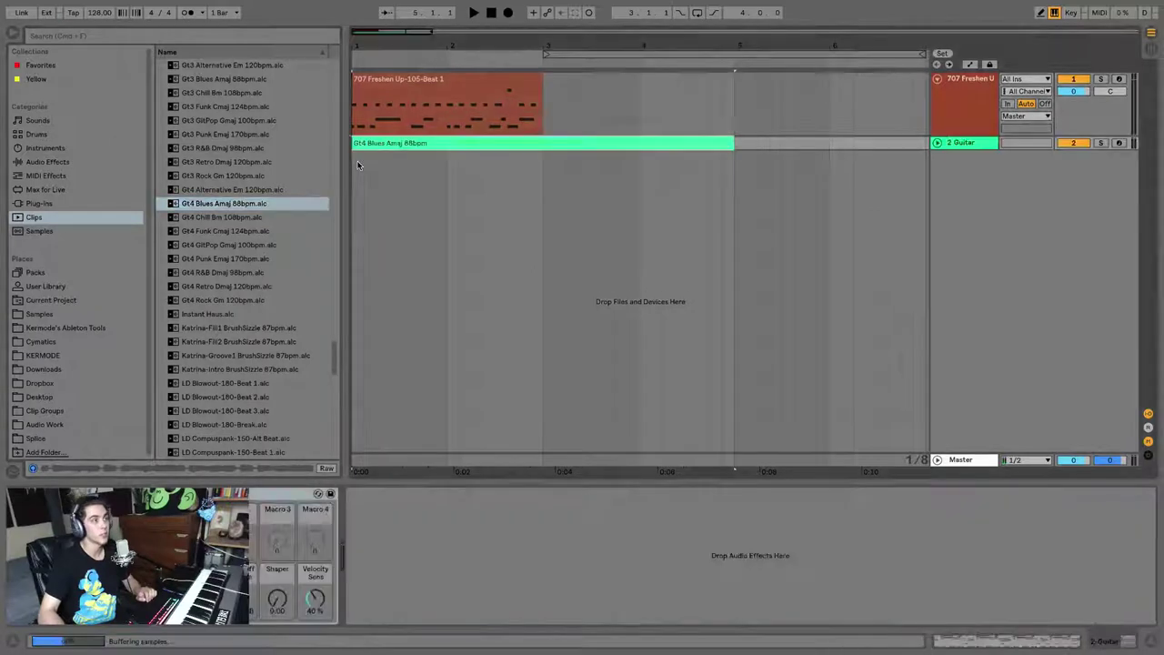
{"action": "left_click", "coordinate": [937, 144]}
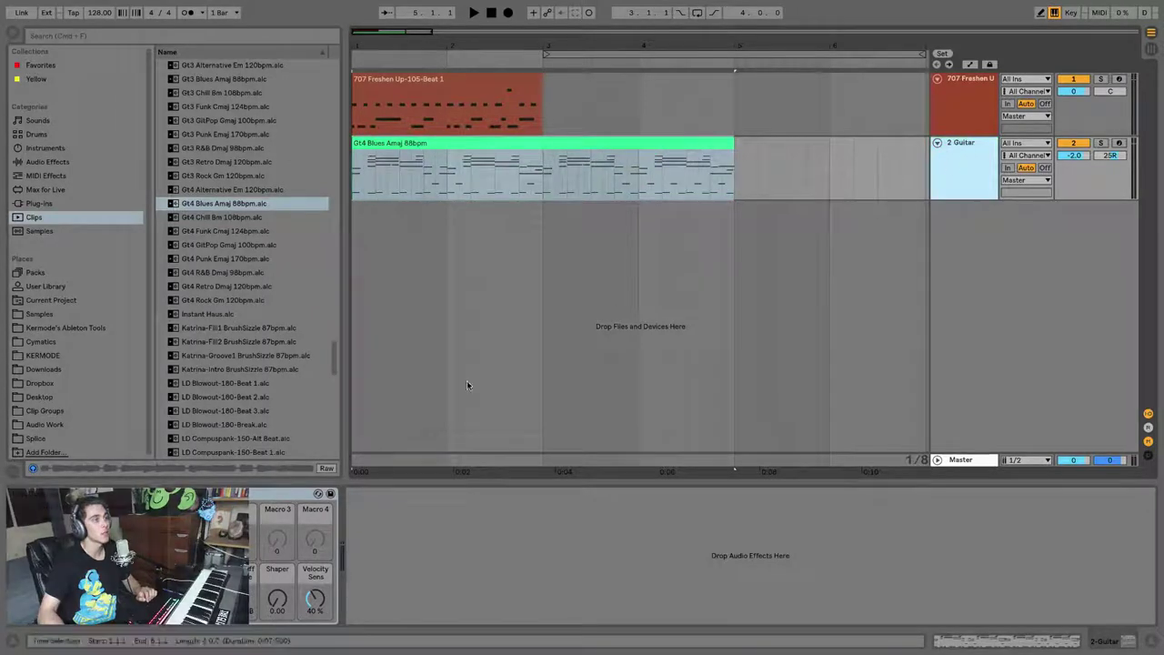
Check the Guitar instrument's controls and play the drum and guitar clips together.
{"action": "left_click", "coordinate": [249, 493]}
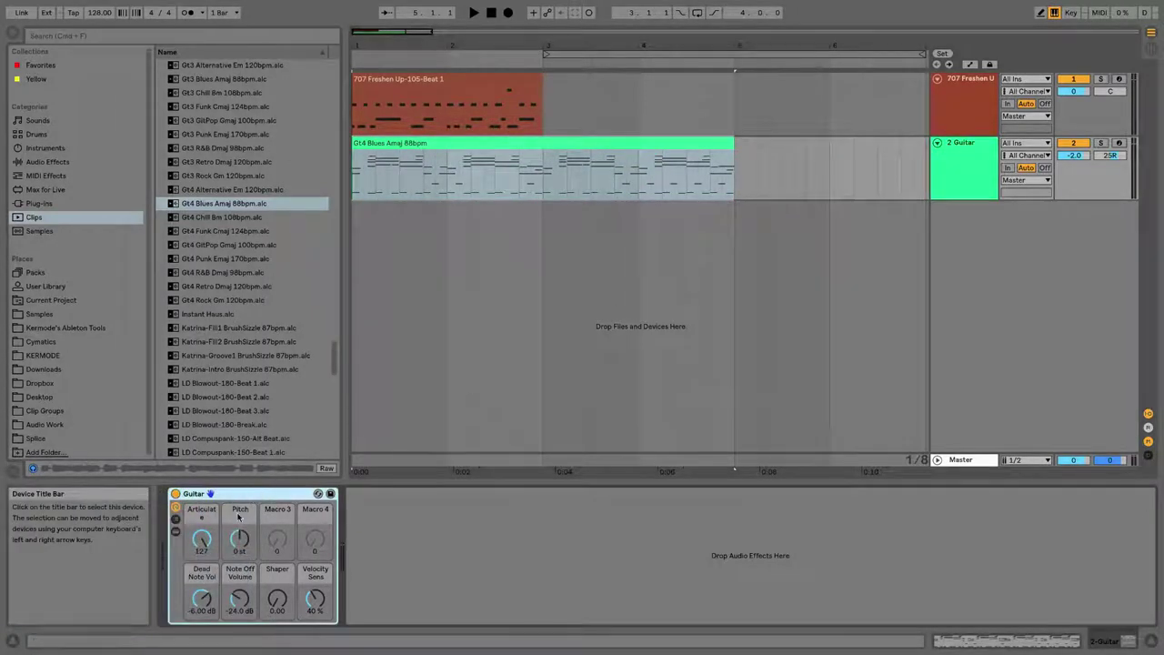
{"action": "key", "text": "space"}
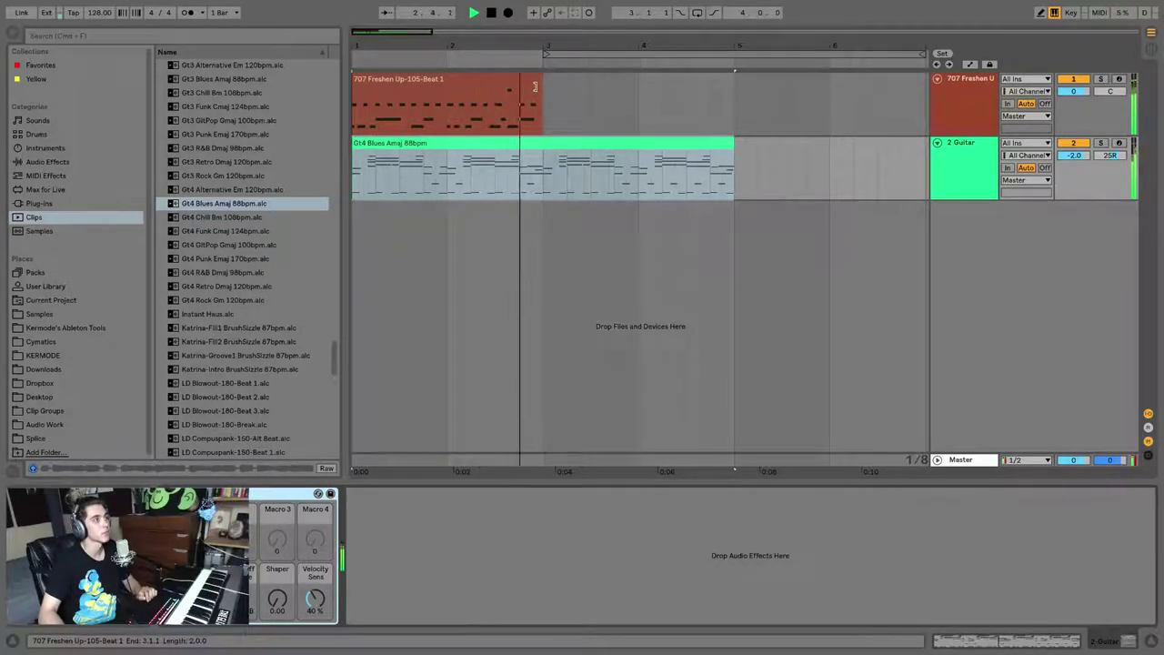
{"action": "left_click", "coordinate": [537, 87]}
{"action": "key", "text": "space"}
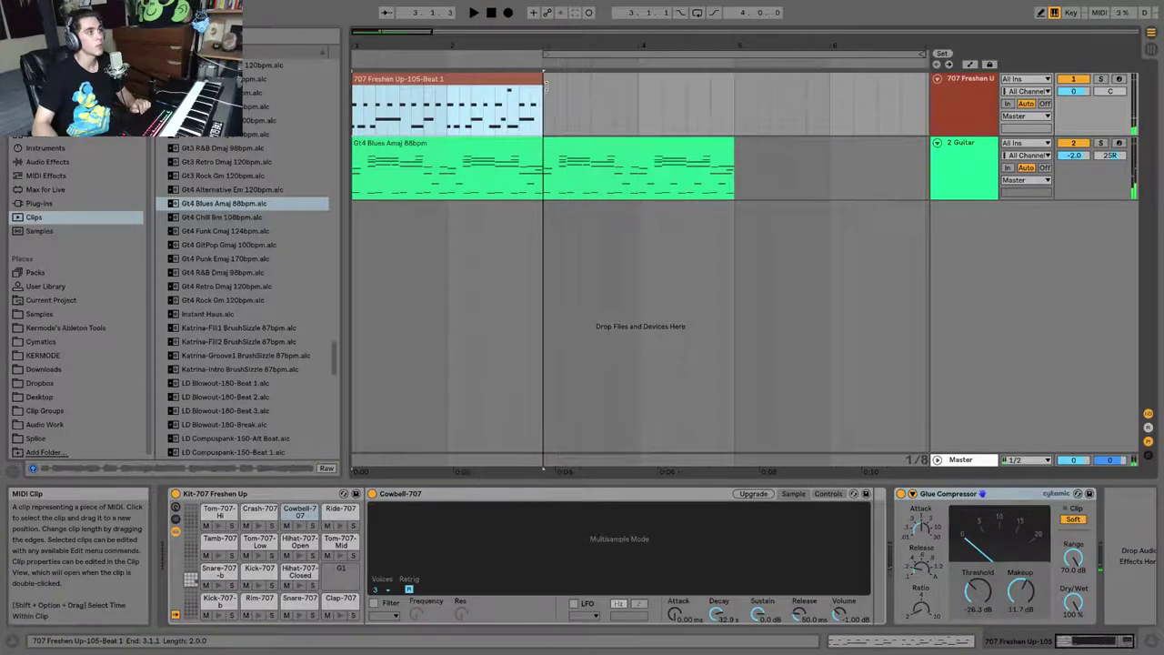
Open the 707 Freshen Up clip's details, keep its looping enabled, and extend the clip to bar 5 to match the guitar clip.
{"action": "double_click", "coordinate": [526, 81]}
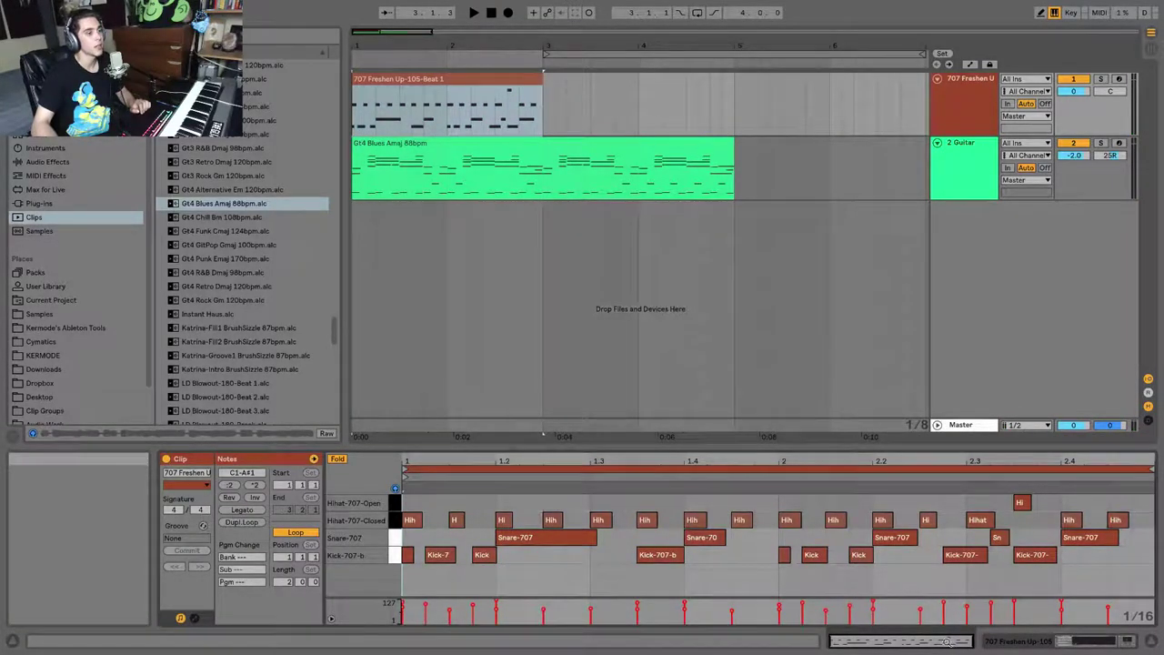
{"action": "left_click", "coordinate": [293, 534]}
{"action": "left_click", "coordinate": [293, 534]}
{"action": "left_click", "coordinate": [293, 535]}
{"action": "left_click", "coordinate": [293, 535]}
{"action": "left_click", "coordinate": [292, 536]}
{"action": "left_click", "coordinate": [292, 536]}
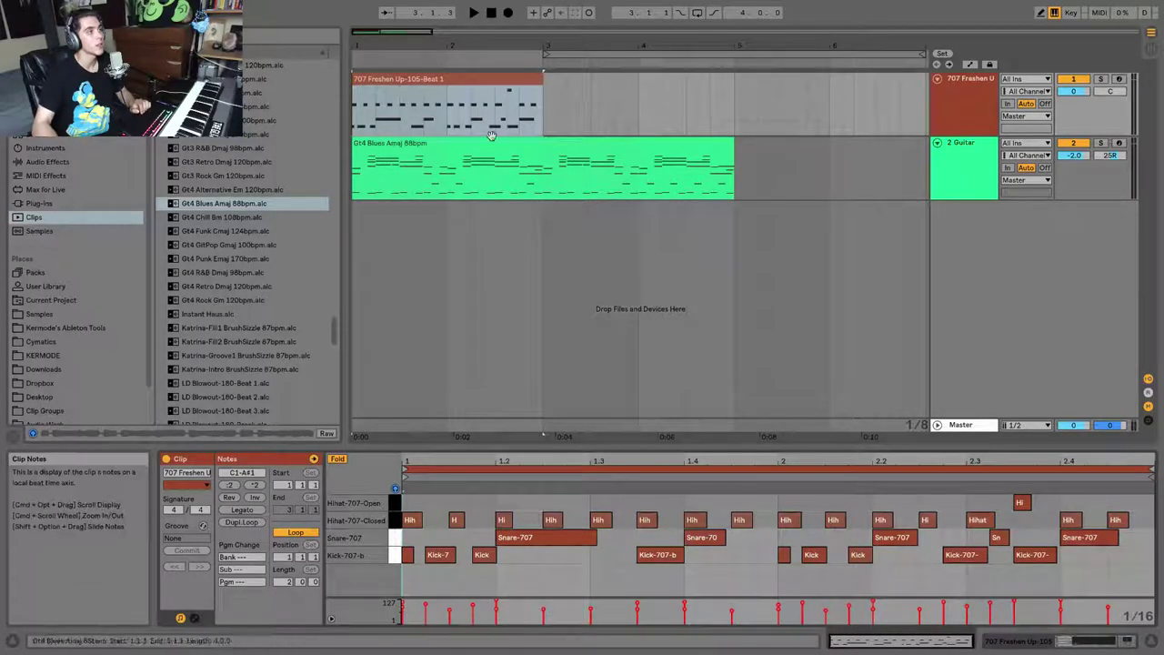
{"action": "left_click_drag", "start_coordinate": [541, 80], "coordinate": [733, 80]}
Play the extended drum clip together with the guitar clip from bar 1 through to their end.
{"action": "left_click", "coordinate": [546, 76]}
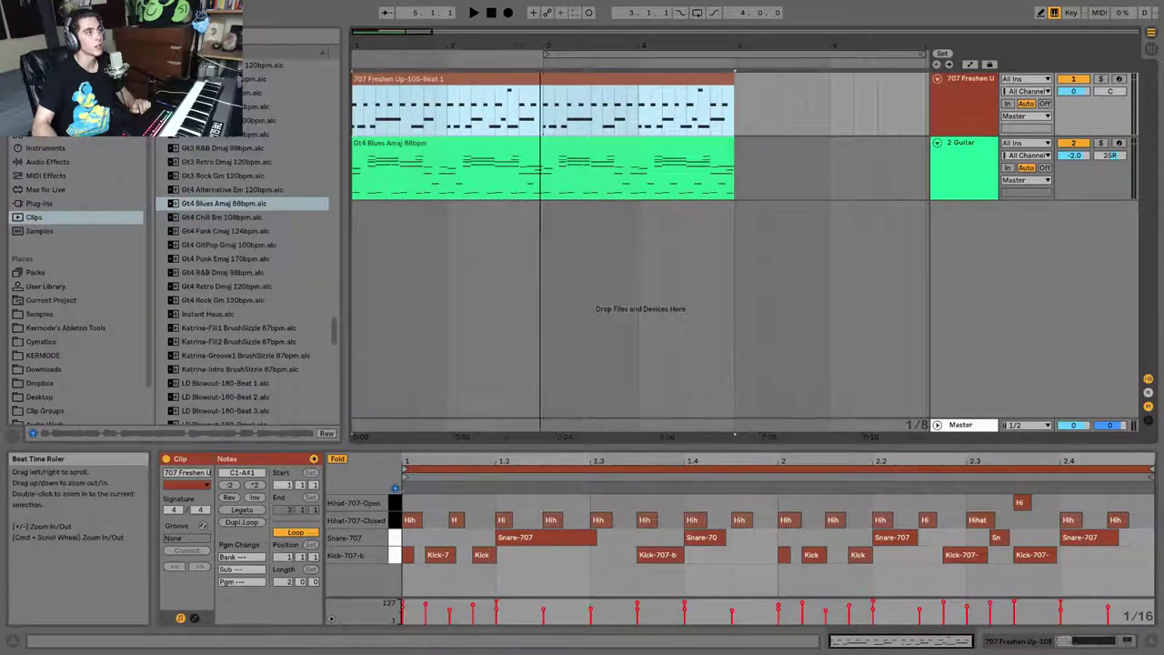
{"action": "key", "text": "z"}
{"action": "left_click_drag", "start_coordinate": [547, 76], "coordinate": [548, 91]}
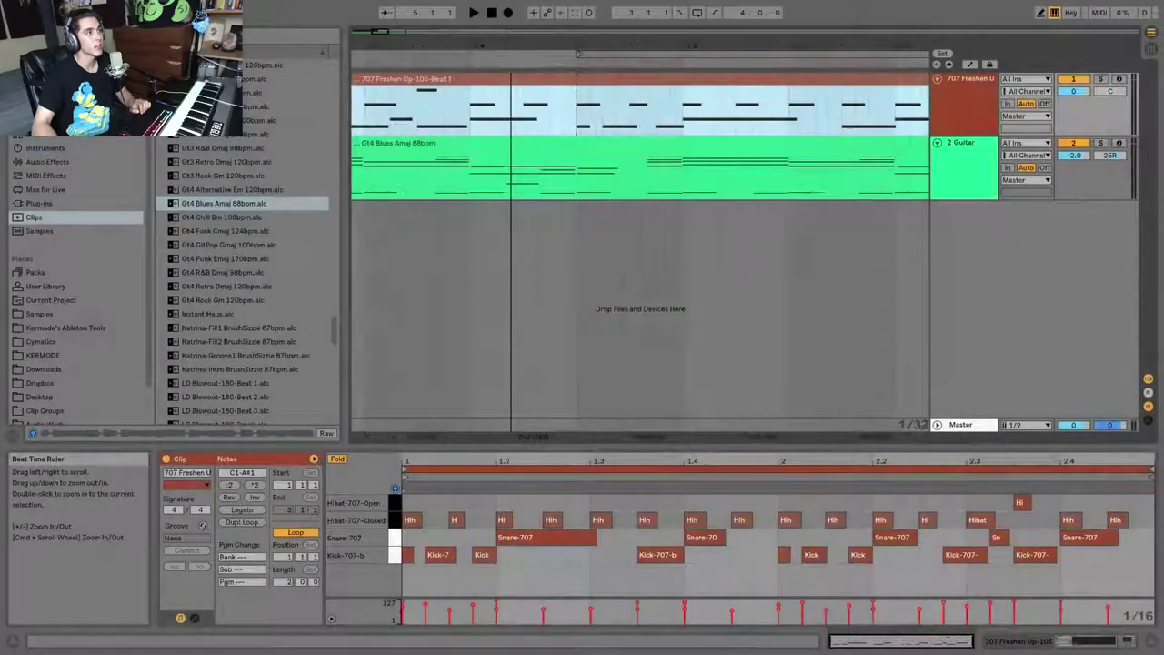
{"action": "key", "text": "x"}
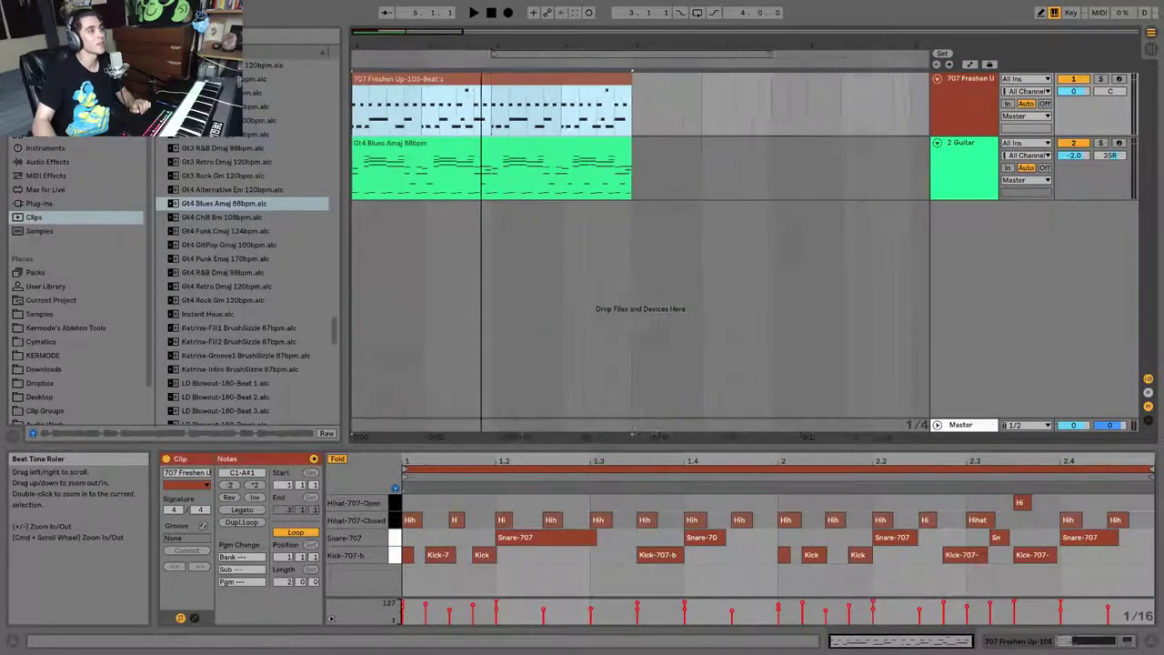
{"action": "left_click_drag", "start_coordinate": [550, 101], "coordinate": [523, 96]}
{"action": "left_click_drag", "start_coordinate": [440, 47], "coordinate": [440, 55]}
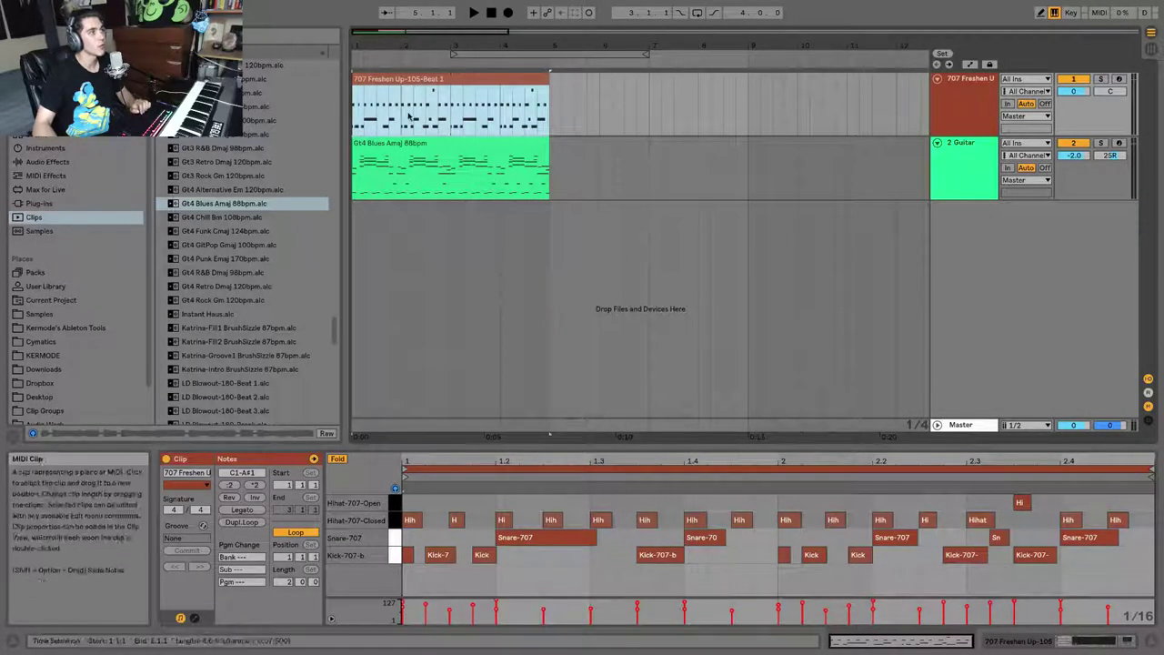
{"action": "key", "text": "space"}
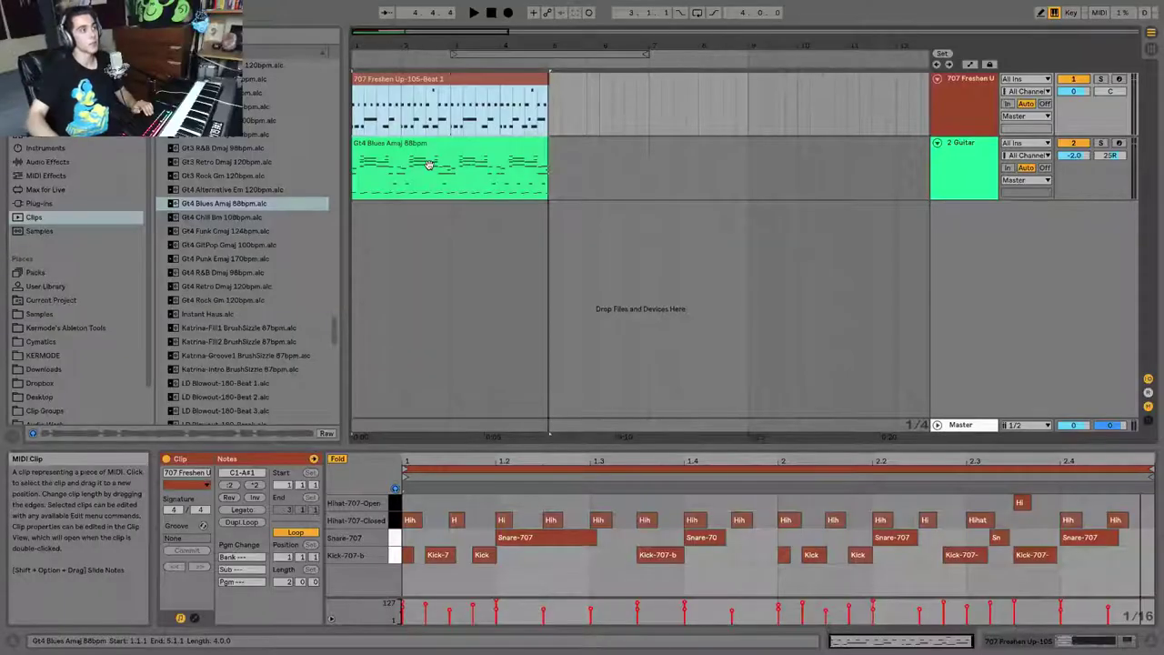
Place the insert marker at several empty spots after the clips, ending just past bar 9 on the drum track.
{"action": "left_click", "coordinate": [564, 115]}
{"action": "left_click", "coordinate": [598, 164]}
{"action": "left_click", "coordinate": [624, 122]}
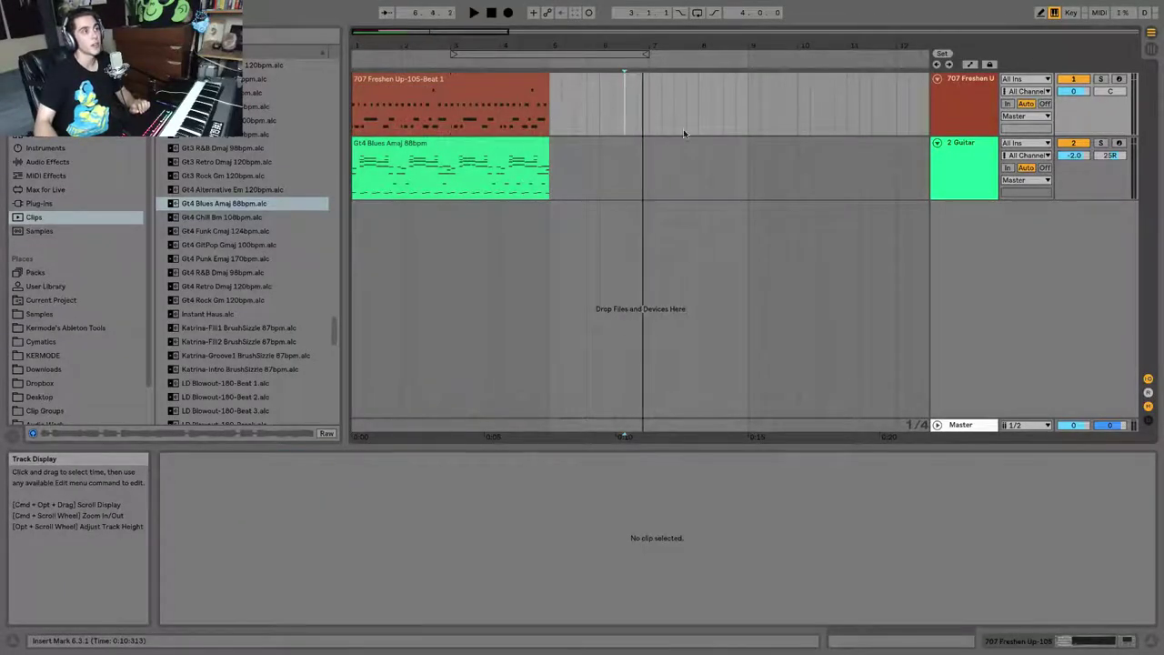
{"action": "left_click", "coordinate": [759, 113]}
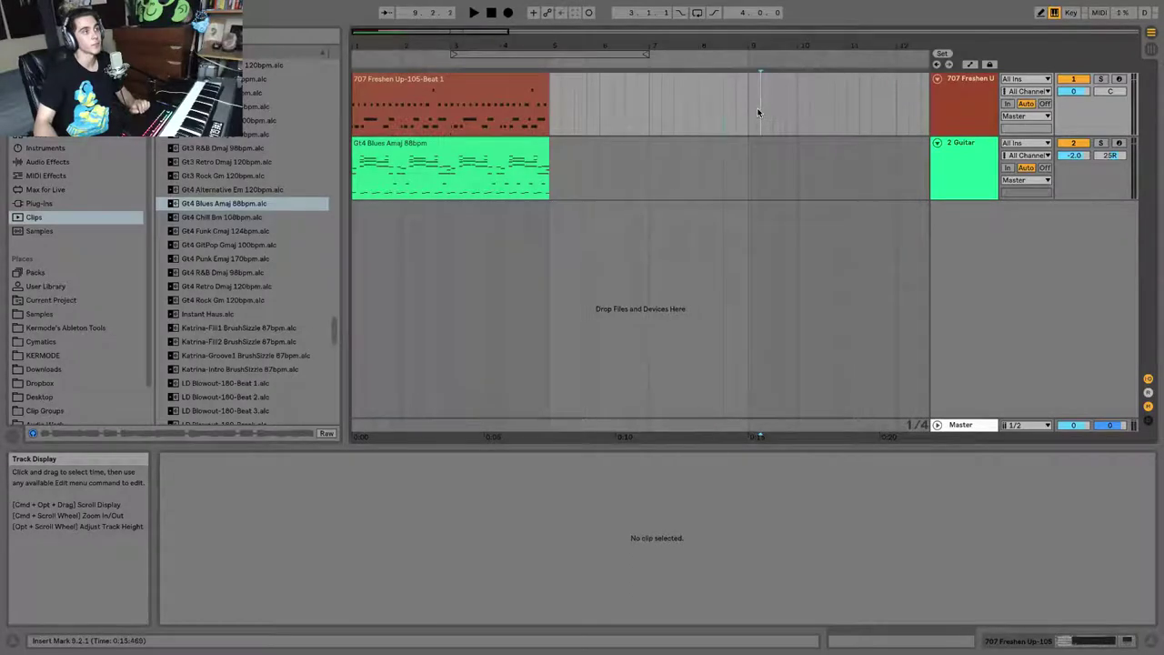
Start playback from different points in the arrangement using the scrub area and the insert marker.
{"action": "left_click_drag", "start_coordinate": [398, 42], "coordinate": [389, 35]}
{"action": "left_click", "coordinate": [373, 54]}
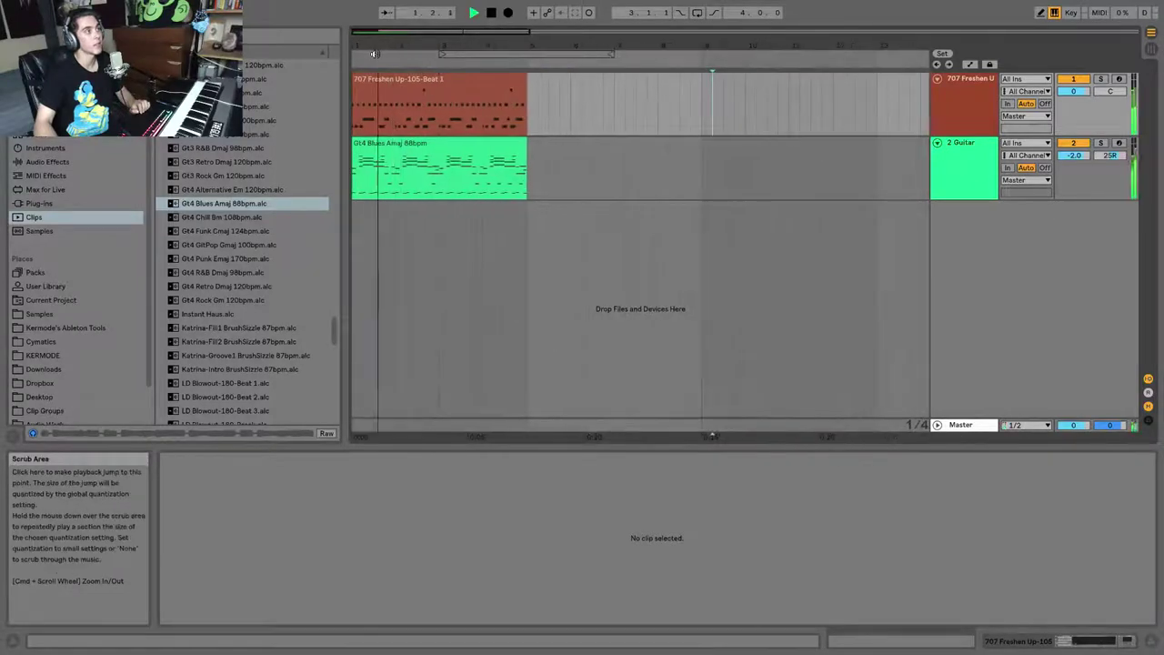
{"action": "key", "text": "space"}
{"action": "key", "text": "space"}
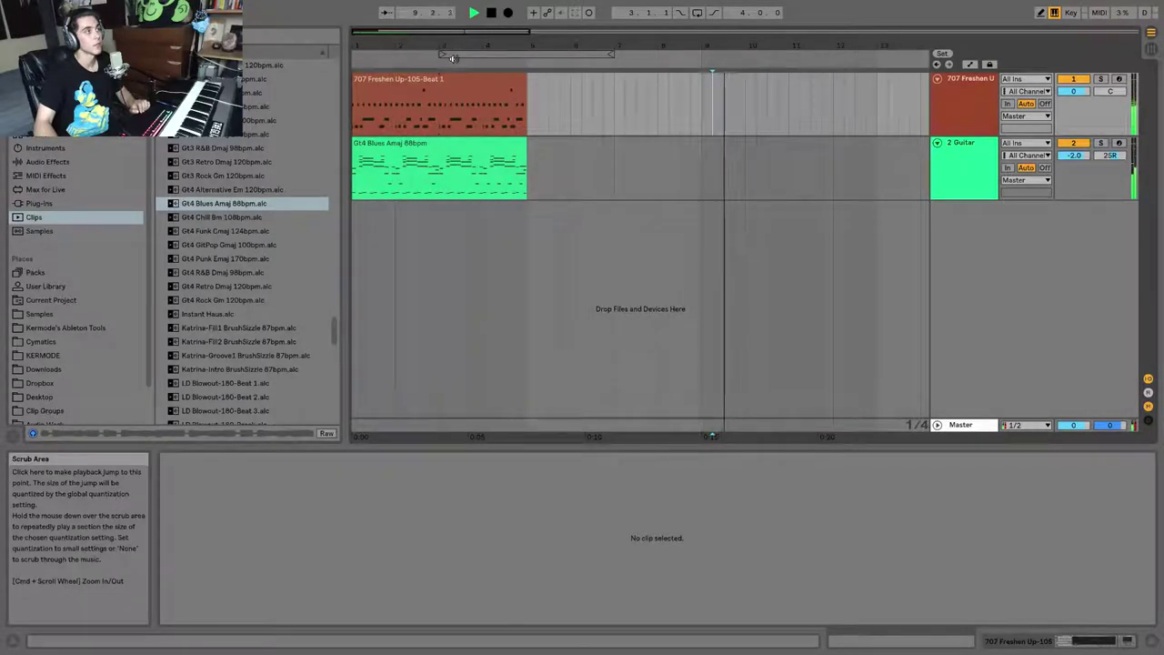
{"action": "left_click", "coordinate": [457, 58]}
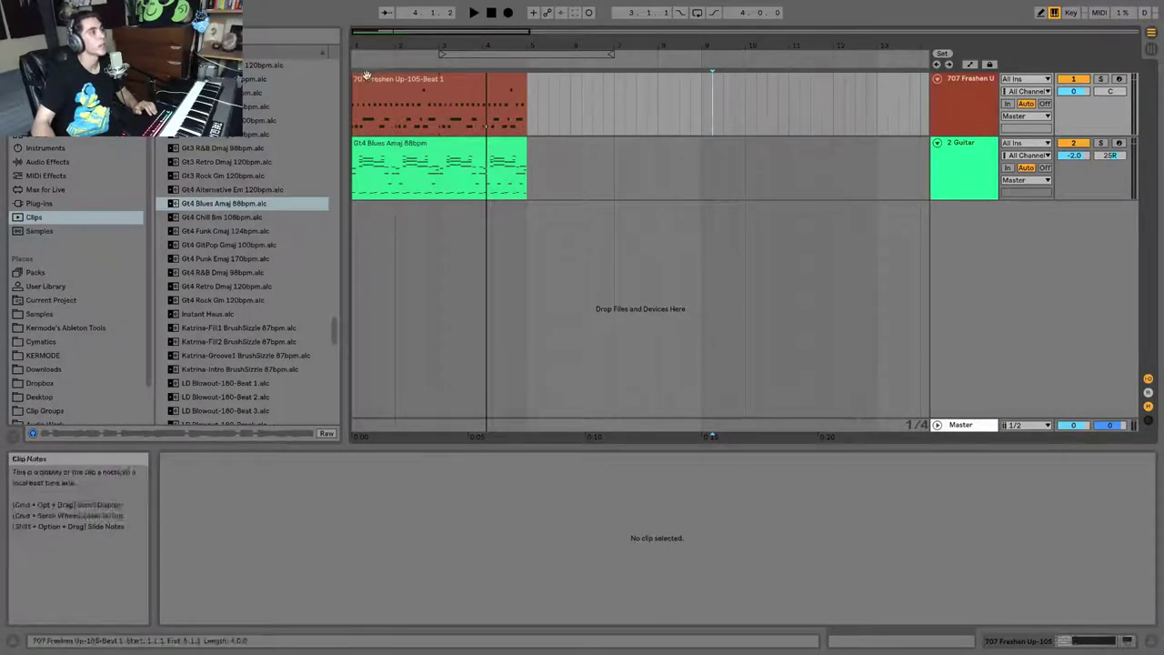
Set the guitar track's volume to -7.7 dB, select the guitar clip and play the arrangement from its start.
{"action": "scroll", "coordinate": [362, 49], "scroll_direction": "up", "scroll_amount": 3}
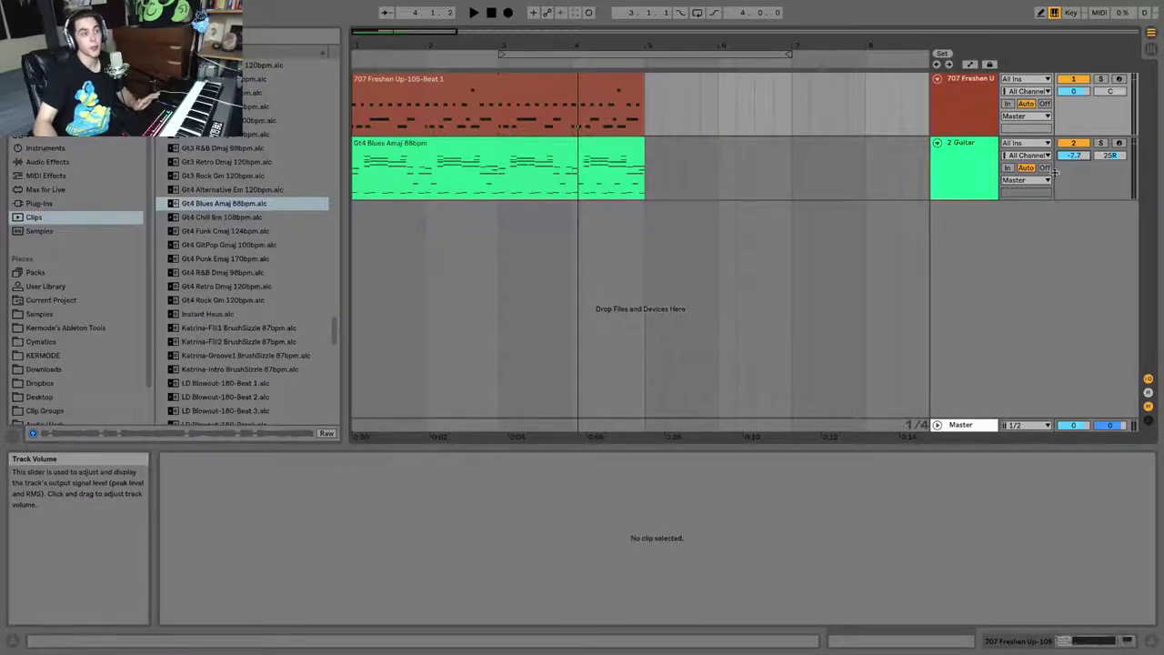
{"action": "left_click", "coordinate": [433, 152]}
{"action": "key", "text": "space"}
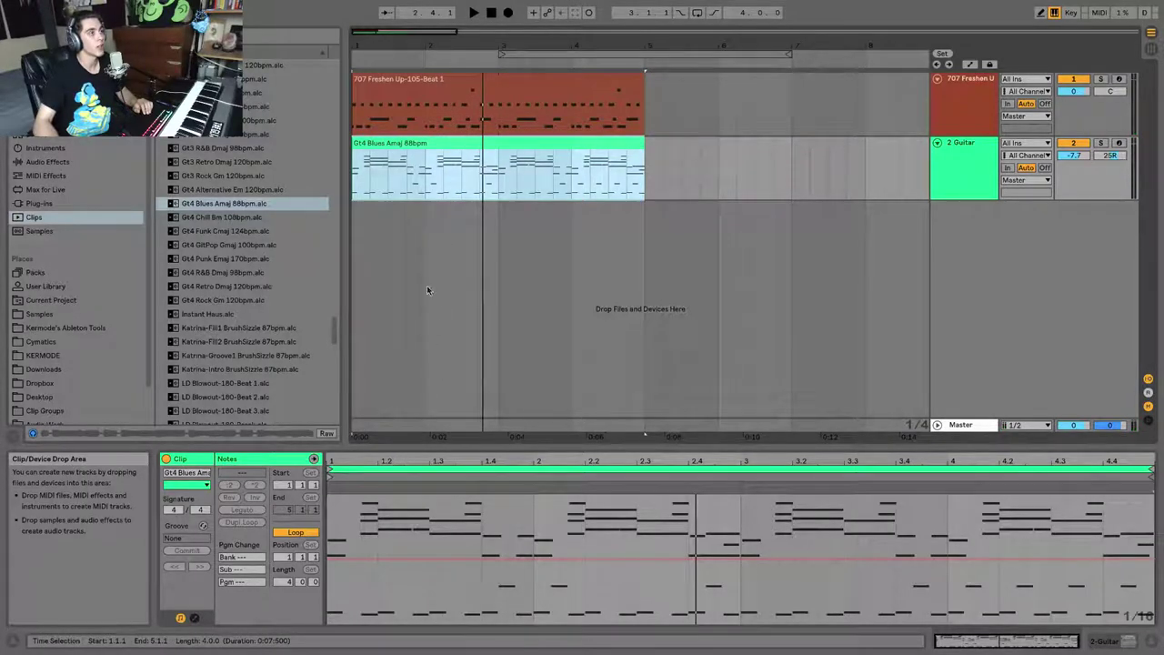
Preview more library clips, add Tomzila-Fill3 AmbientLoudPunch 82bpm on a new track at bar 4, and unfold that track.
{"action": "scroll", "coordinate": [248, 267], "scroll_direction": "down", "scroll_amount": 10}
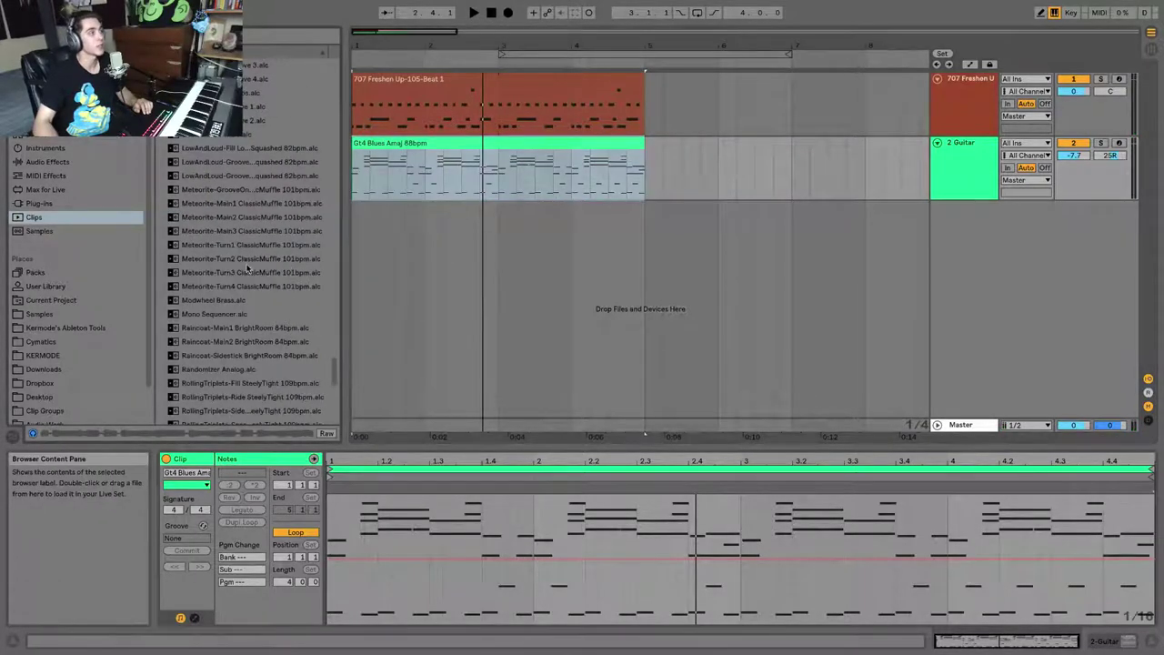
{"action": "left_click", "coordinate": [244, 259]}
{"action": "left_click", "coordinate": [233, 315]}
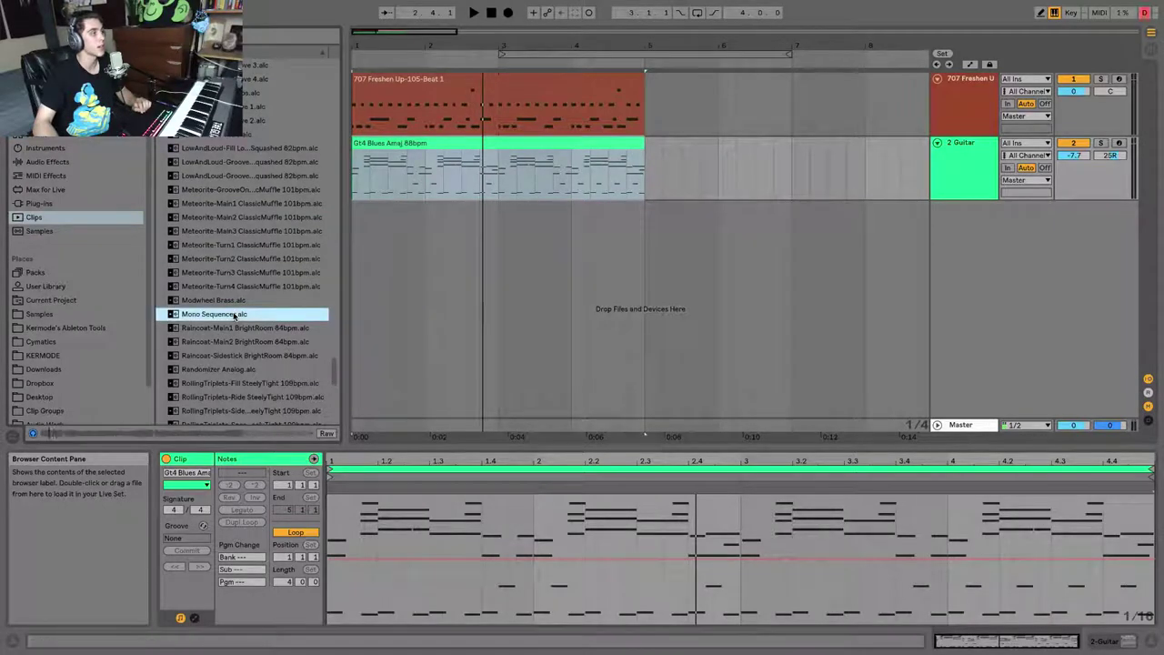
{"action": "left_click", "coordinate": [228, 327]}
{"action": "scroll", "coordinate": [228, 327], "scroll_direction": "down", "scroll_amount": 4}
{"action": "left_click", "coordinate": [228, 327]}
{"action": "left_click", "coordinate": [228, 342]}
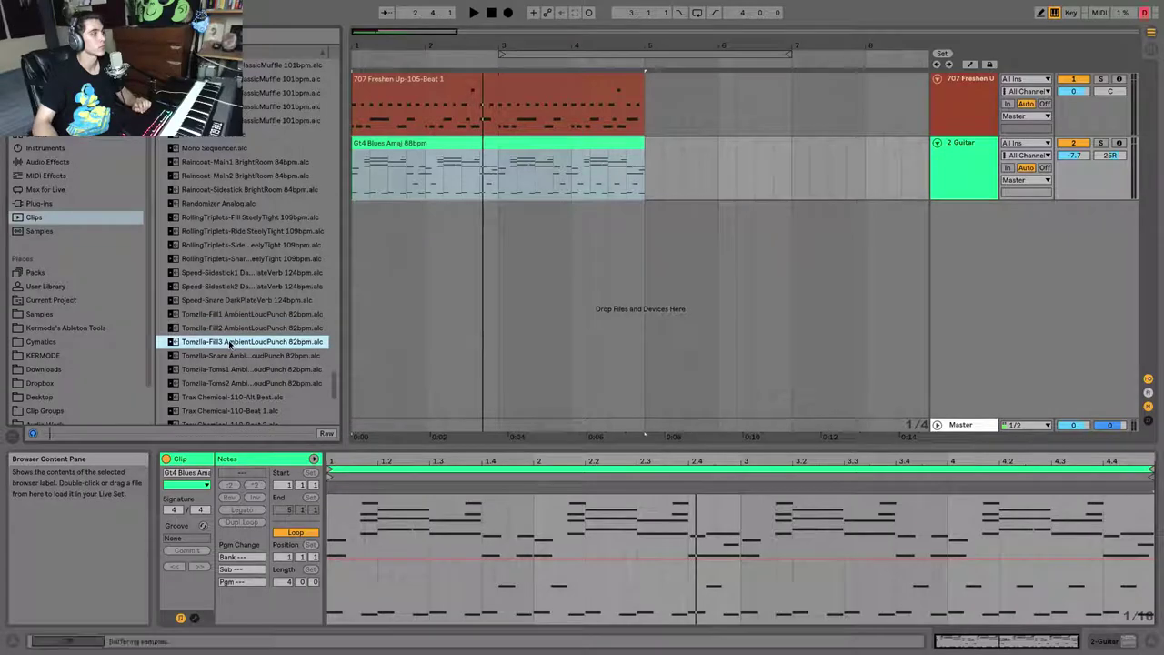
{"action": "scroll", "coordinate": [229, 343], "scroll_direction": "down", "scroll_amount": 2}
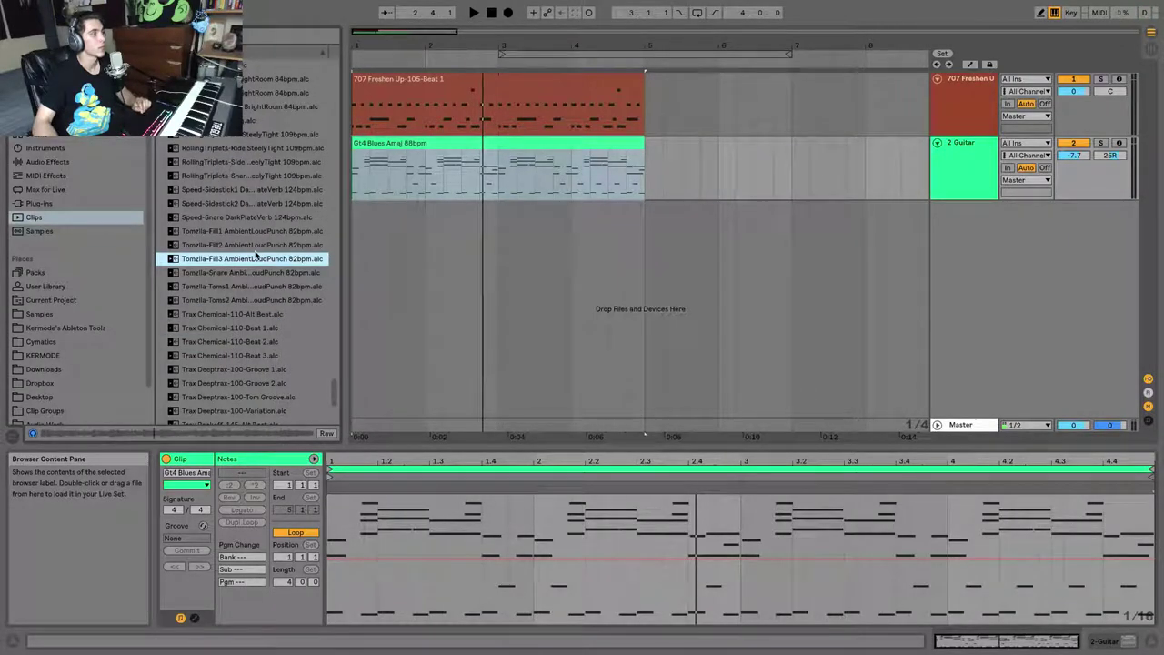
{"action": "left_click_drag", "start_coordinate": [491, 216], "coordinate": [569, 210]}
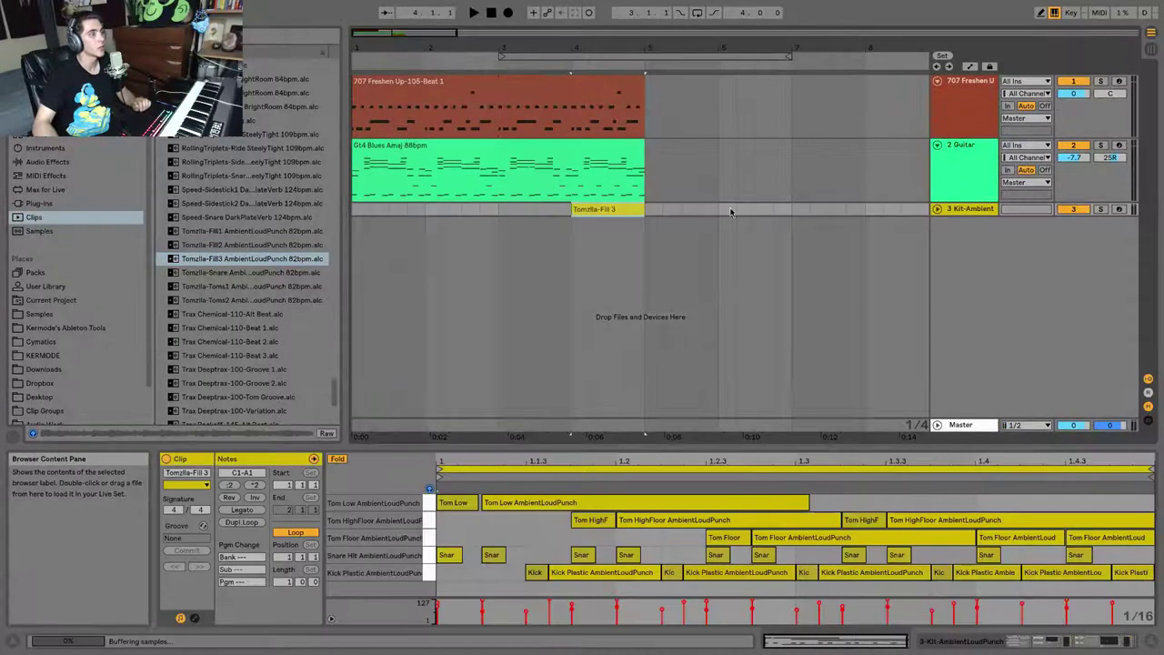
{"action": "left_click", "coordinate": [938, 209]}
Trim the start of the tom fill clip to 4.3, play it, and set its track volume to -11.0 dB.
{"action": "left_click_drag", "start_coordinate": [573, 229], "coordinate": [609, 221]}
{"action": "key", "text": "space"}
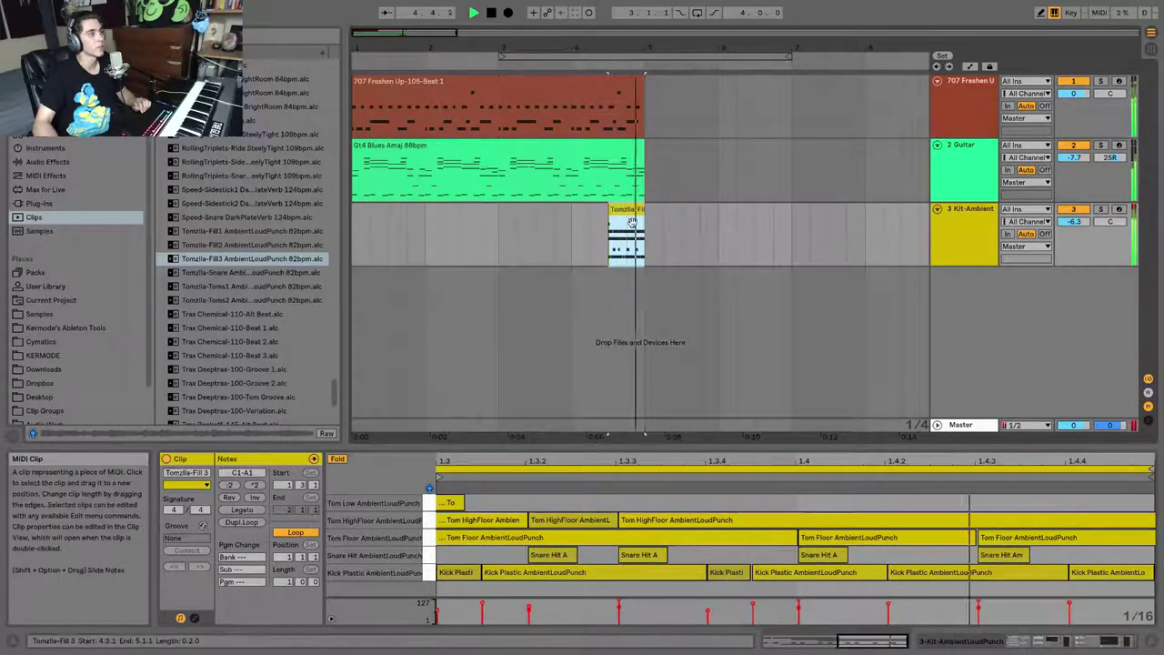
{"action": "left_click_drag", "start_coordinate": [1074, 221], "coordinate": [1074, 263]}
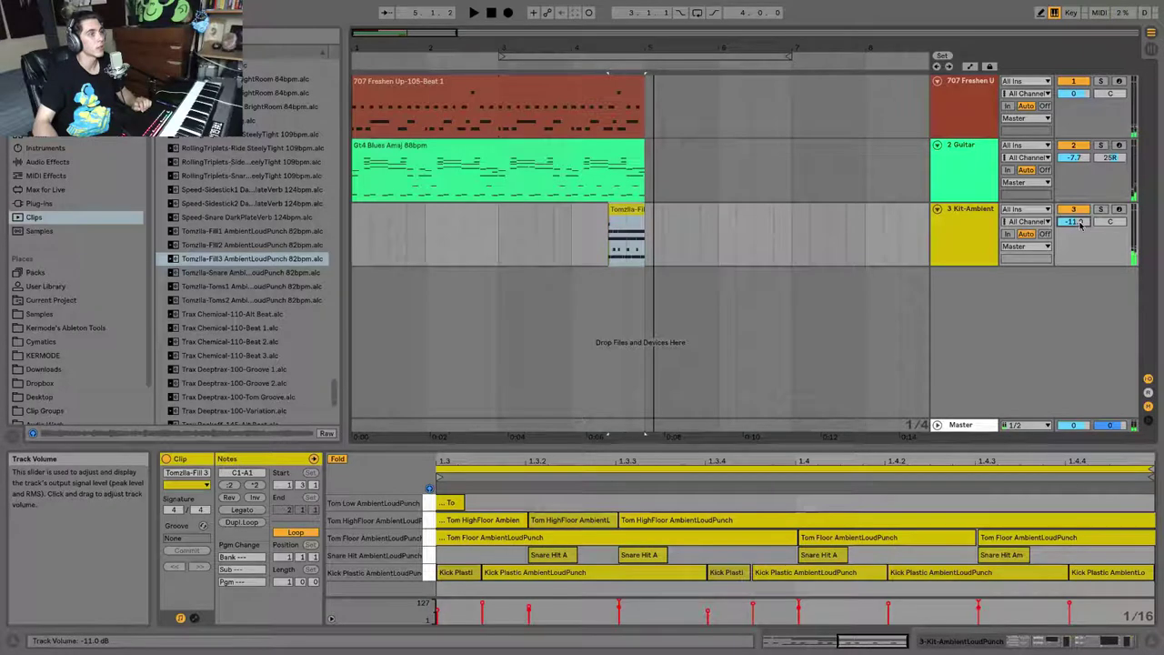
Play the full three-track arrangement from bar 1 through the tom fill.
{"action": "left_click", "coordinate": [623, 249]}
{"action": "left_click", "coordinate": [420, 146]}
{"action": "key", "text": "space"}
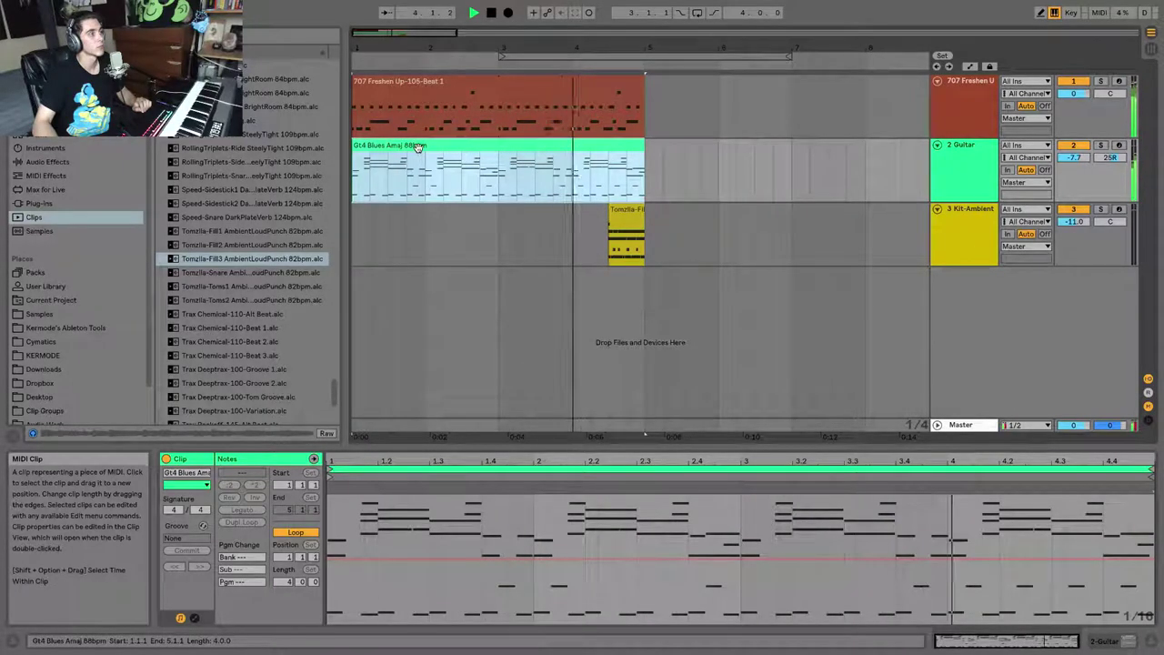
{"action": "key", "text": "space"}
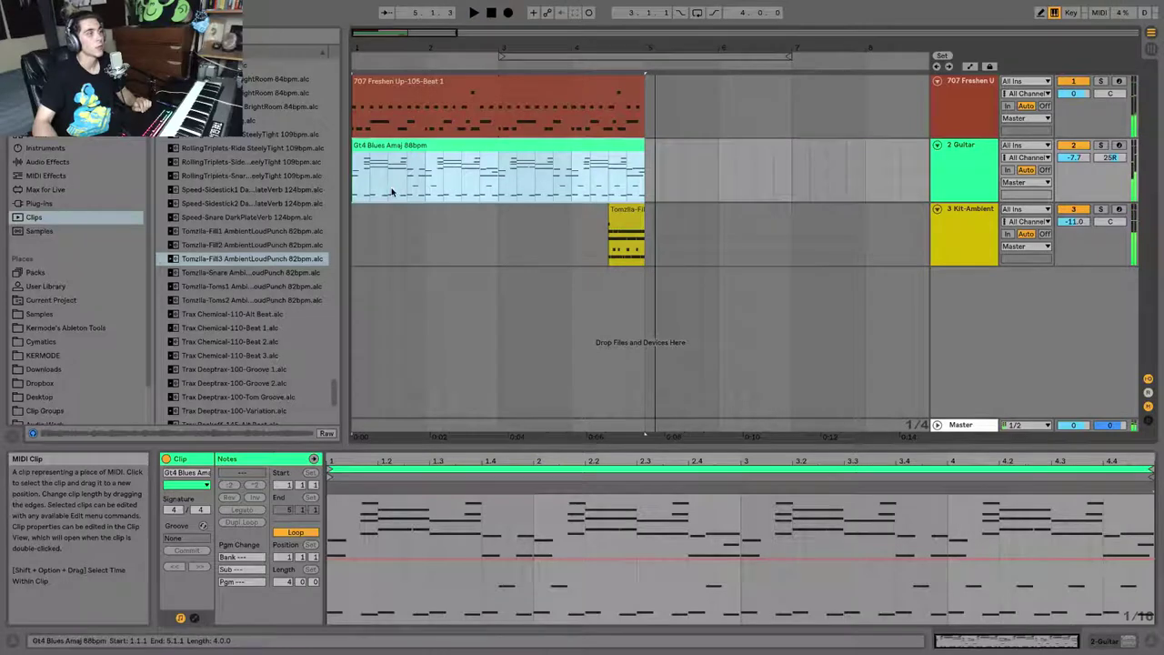
Select bars 1 to 5 across the guitar clip, set that range as the arrangement loop and play it.
{"action": "left_click", "coordinate": [646, 171]}
{"action": "left_click_drag", "start_coordinate": [647, 171], "coordinate": [774, 175]}
{"action": "left_click", "coordinate": [719, 171]}
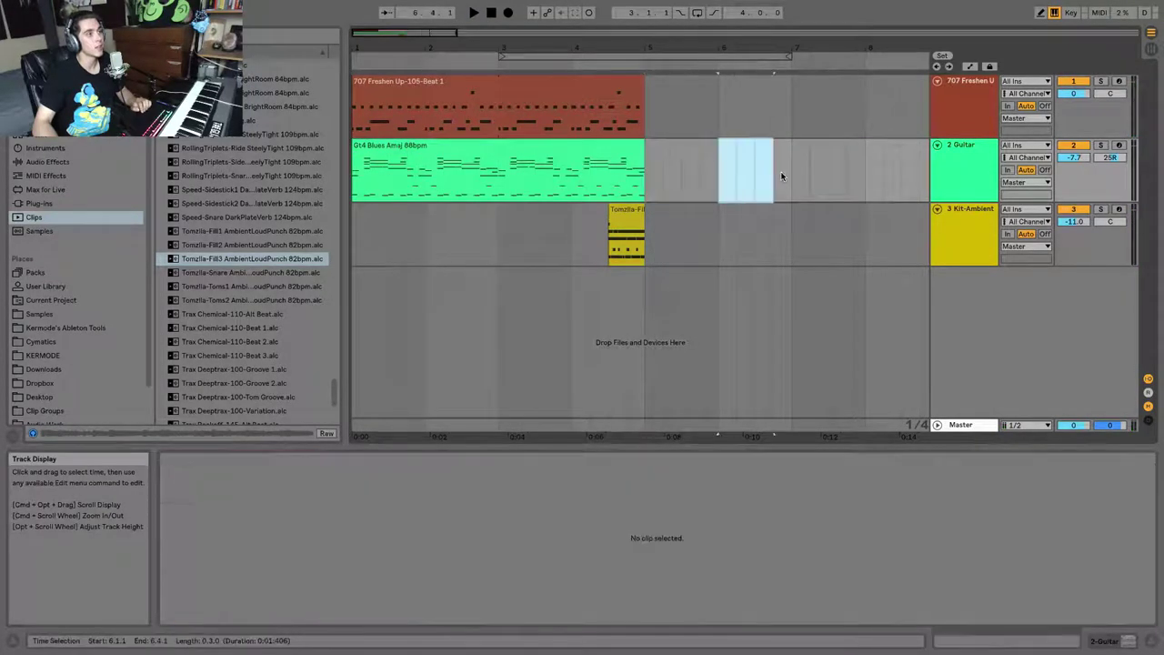
{"action": "left_click_drag", "start_coordinate": [647, 174], "coordinate": [318, 176]}
{"action": "key", "text": "ctrl+l"}
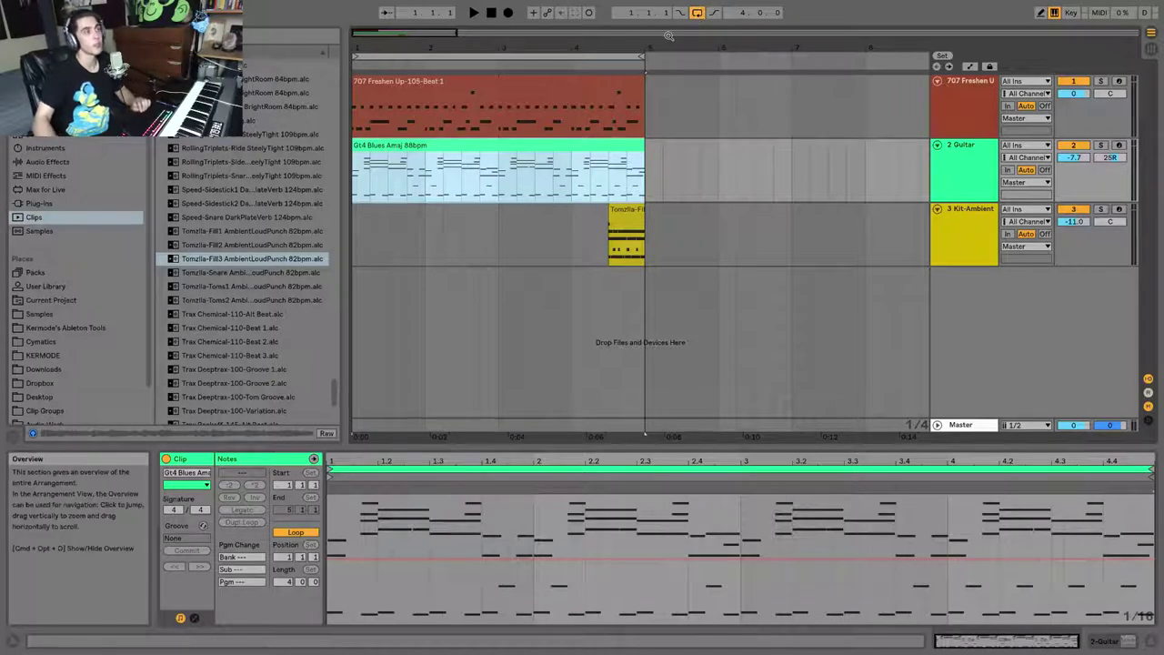
{"action": "key", "text": "space"}
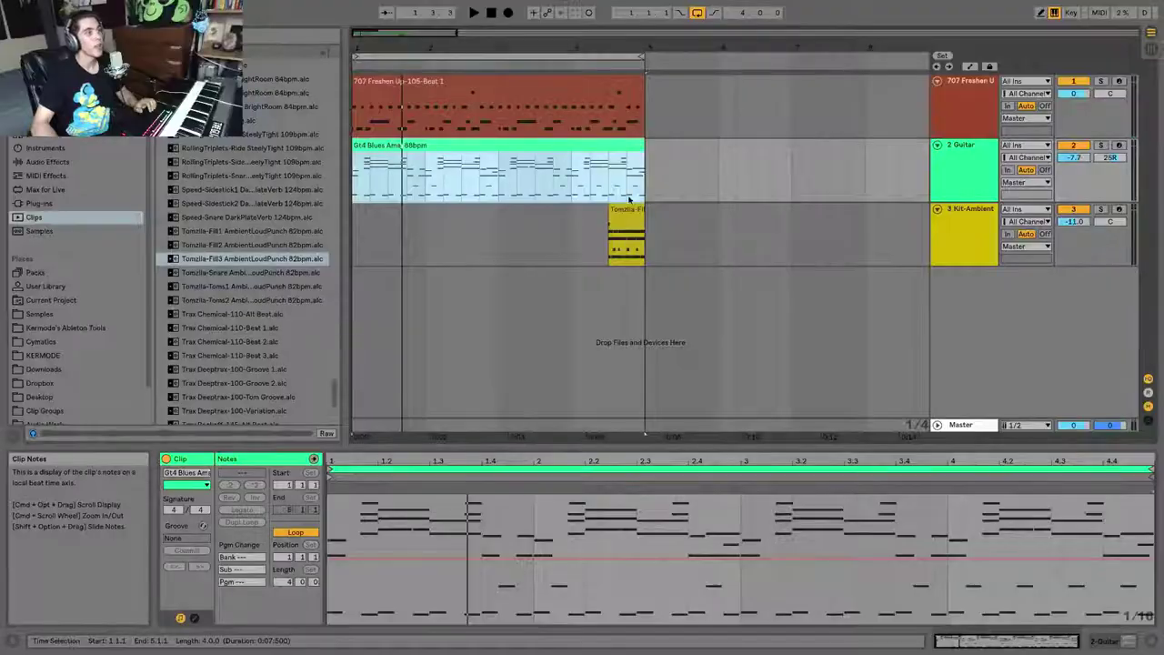
Select all clips in bars 1 to 5 on the three tracks and delete them together.
{"action": "left_click", "coordinate": [627, 235]}
{"action": "left_click", "coordinate": [356, 101], "text": "shift"}
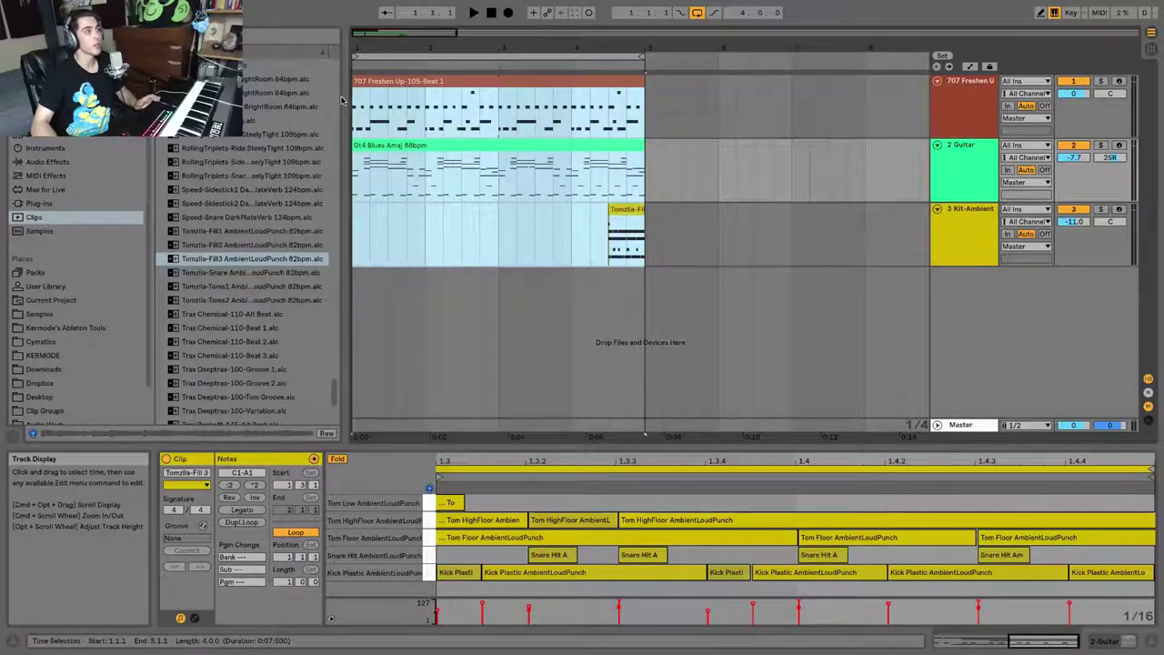
{"action": "key", "text": "Delete"}
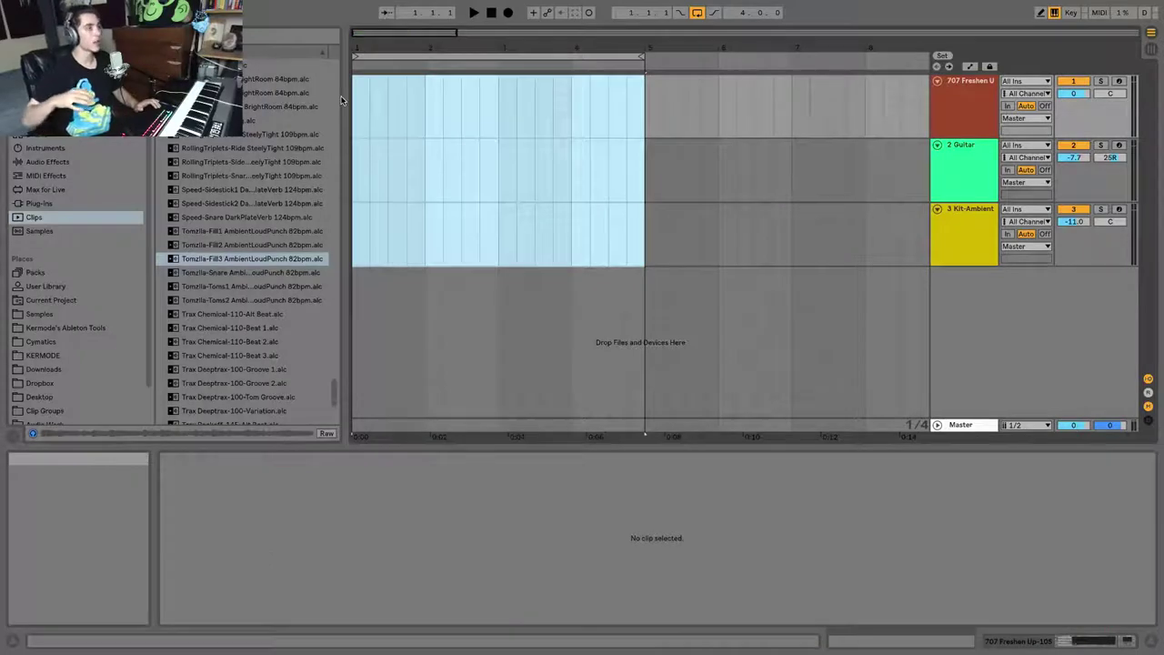
Switch to Session View and add Tomzila-Fill3 AmbientLoudPunch 82bpm to the first clip slot of the Kit-Ambient track.
{"action": "key", "text": "Tab"}
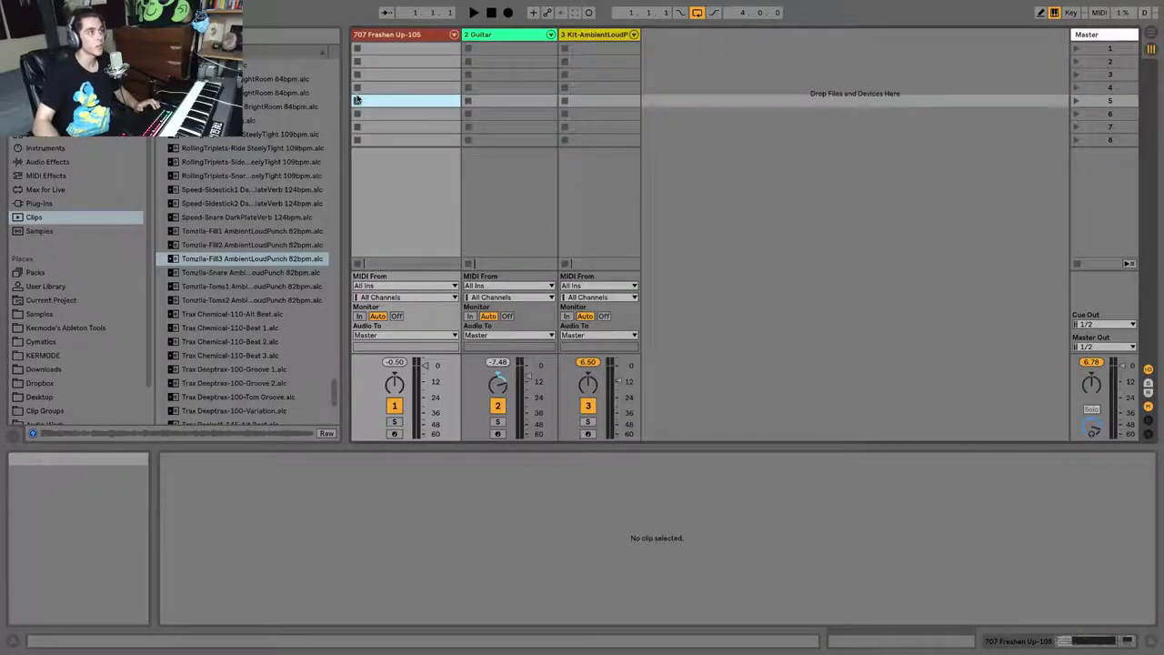
{"action": "left_click", "coordinate": [372, 49]}
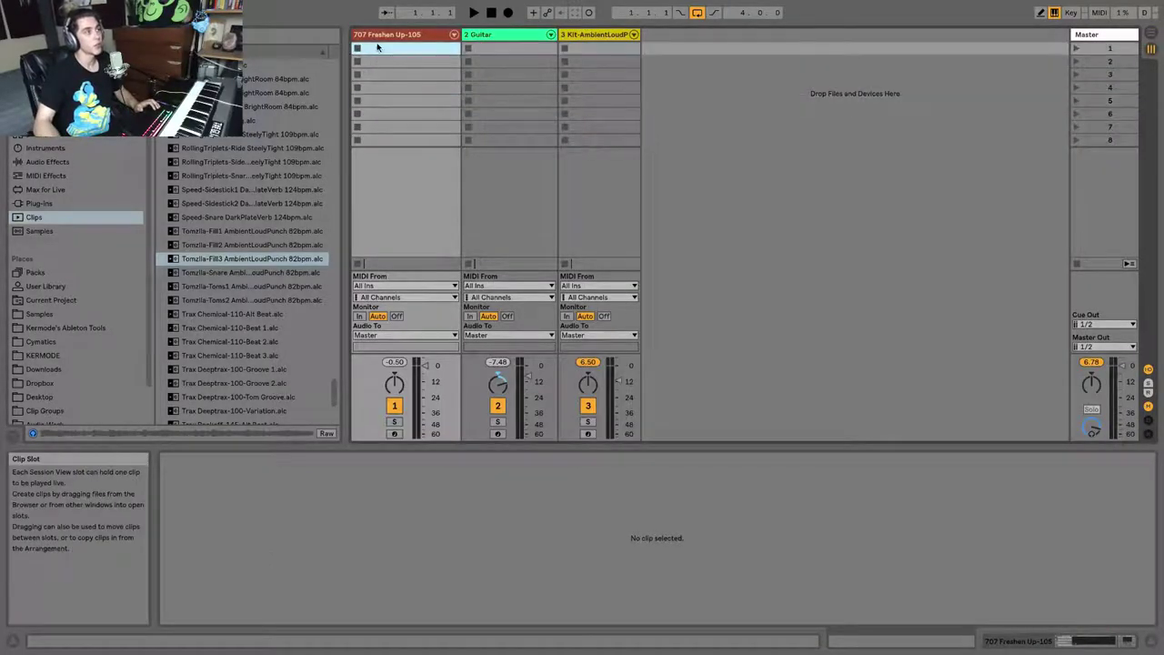
{"action": "left_click", "coordinate": [380, 41]}
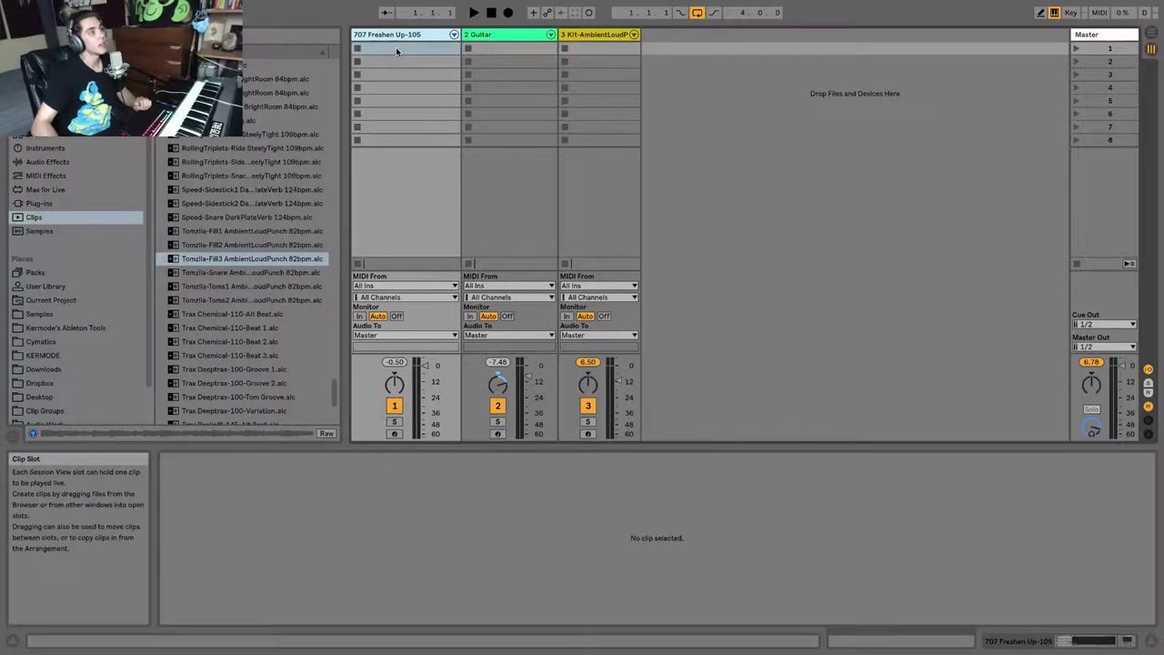
{"action": "left_click", "coordinate": [397, 50]}
{"action": "left_click", "coordinate": [398, 60]}
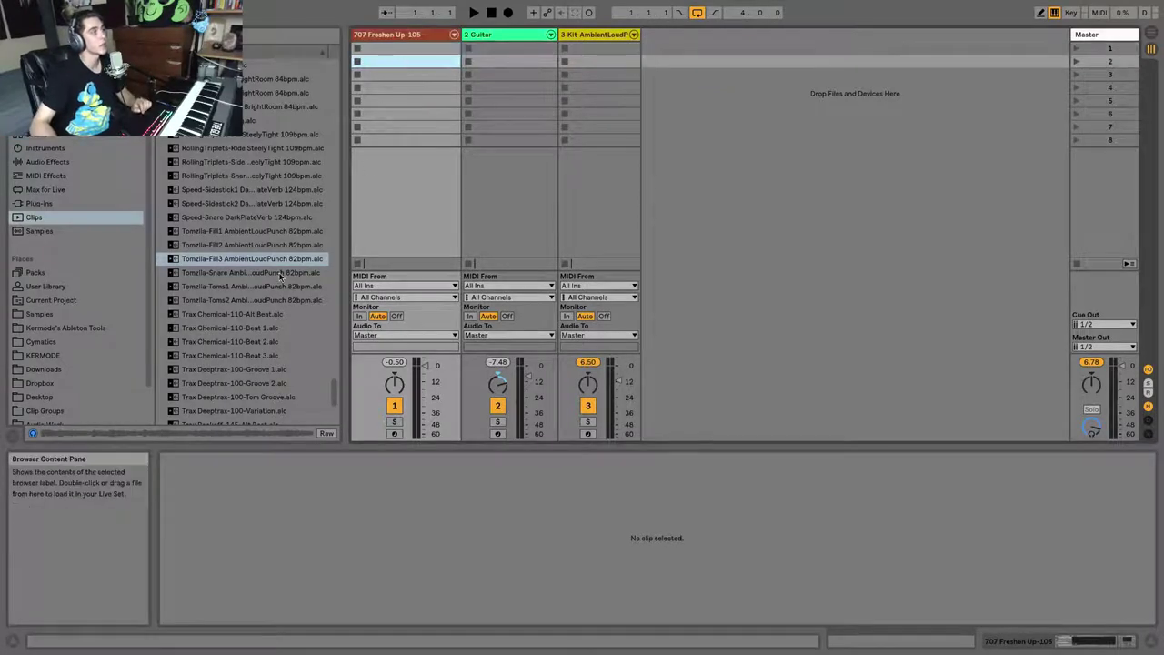
{"action": "left_click", "coordinate": [243, 259]}
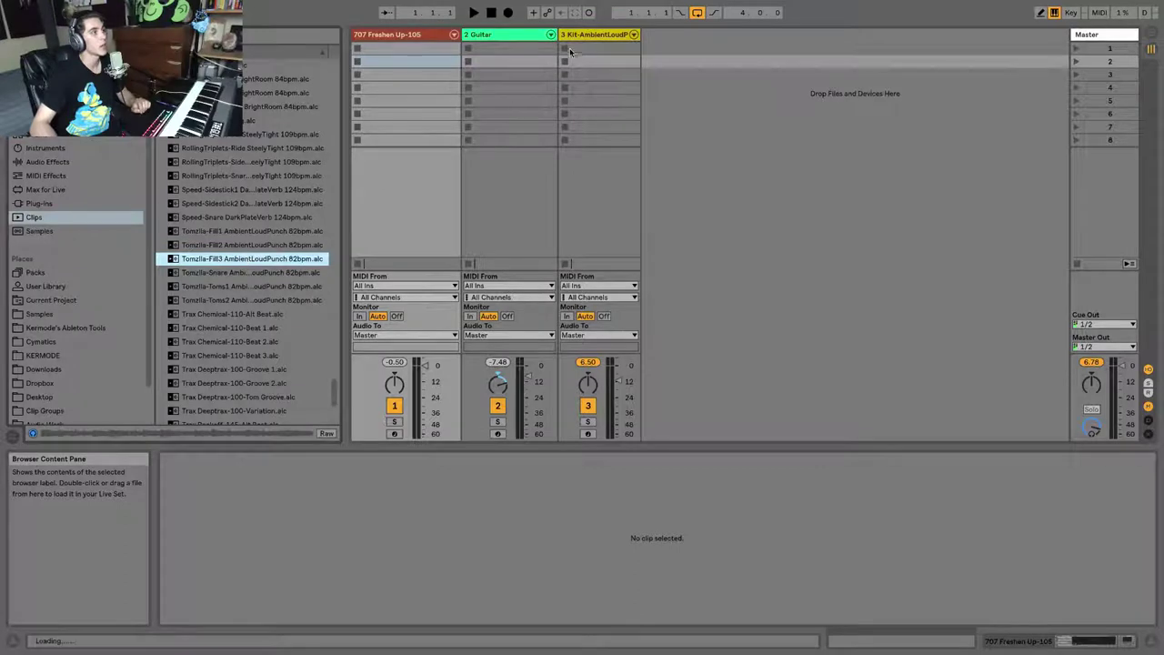
{"action": "left_click_drag", "start_coordinate": [593, 55], "coordinate": [591, 51]}
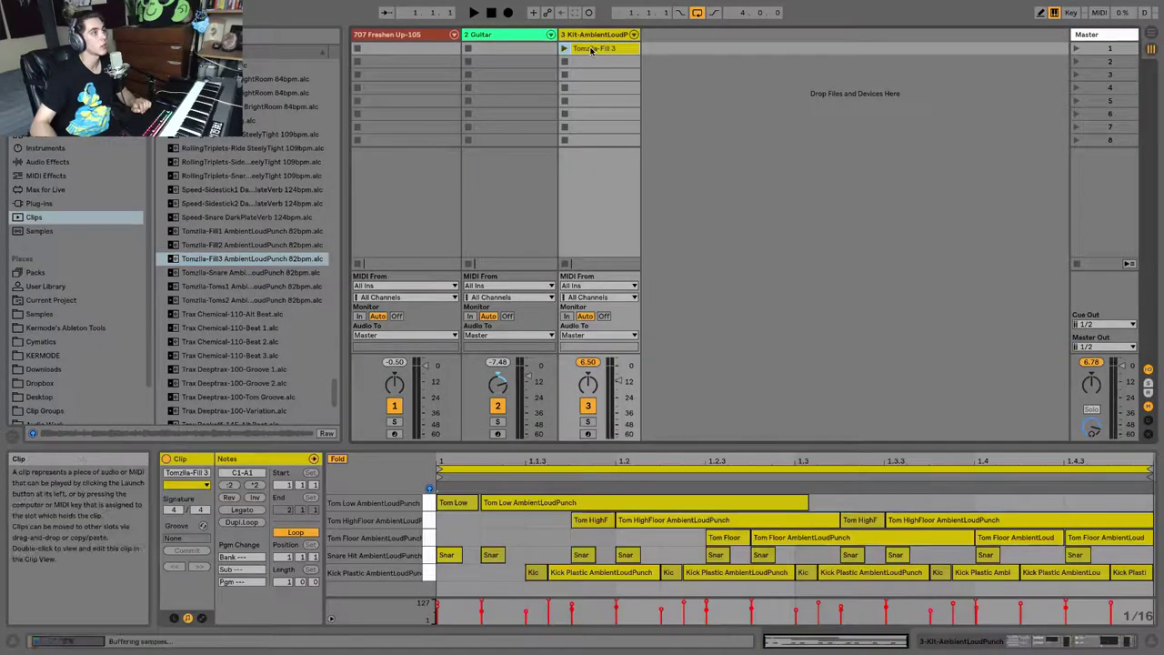
Preview Tomzila-Snare and Tomzila-Toms1, add Toms1 to the Kit-Ambient track's second slot, and launch both tom clips in turn.
{"action": "left_click", "coordinate": [234, 273]}
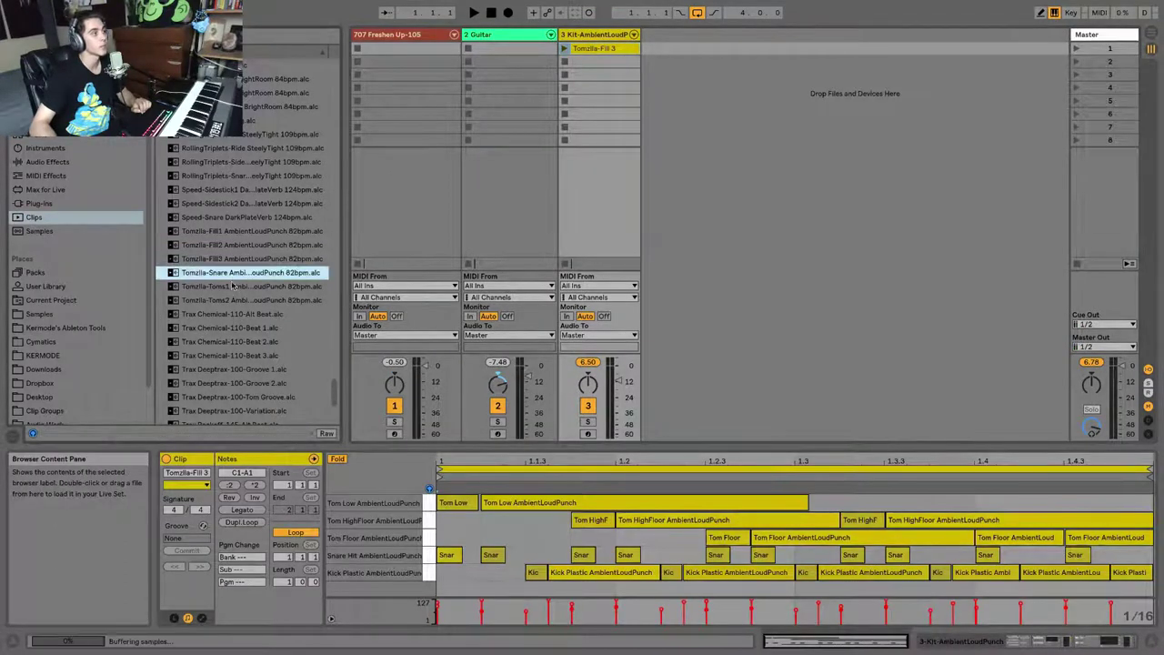
{"action": "left_click", "coordinate": [227, 287]}
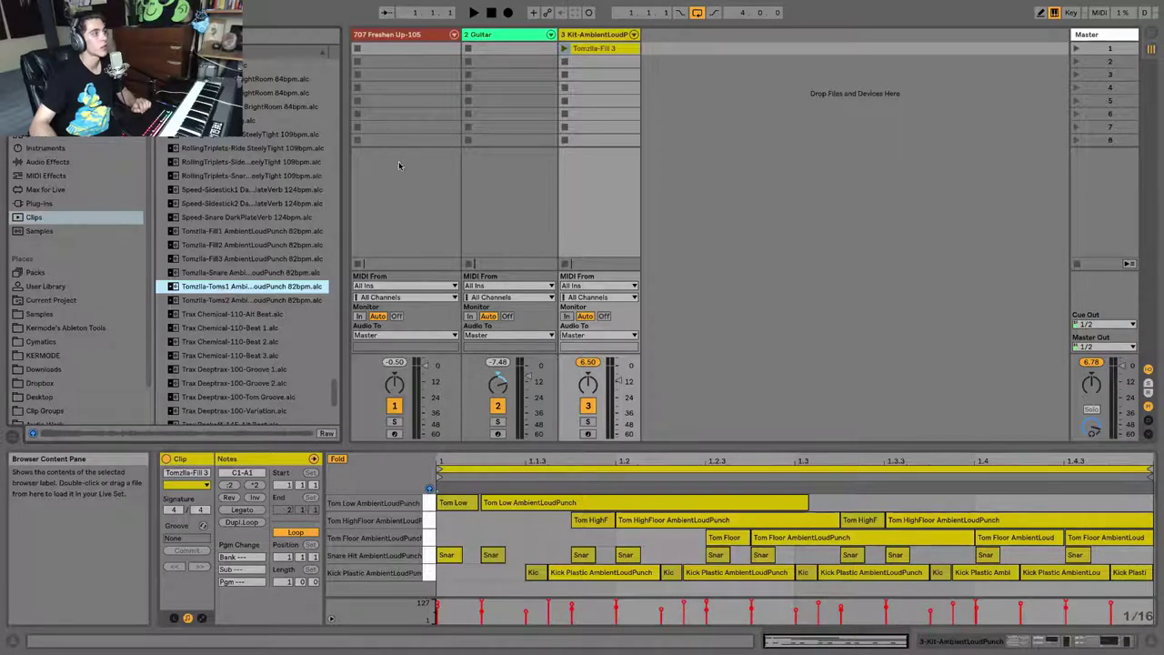
{"action": "left_click_drag", "start_coordinate": [597, 61], "coordinate": [598, 64]}
{"action": "left_click", "coordinate": [587, 48]}
{"action": "left_click", "coordinate": [596, 60]}
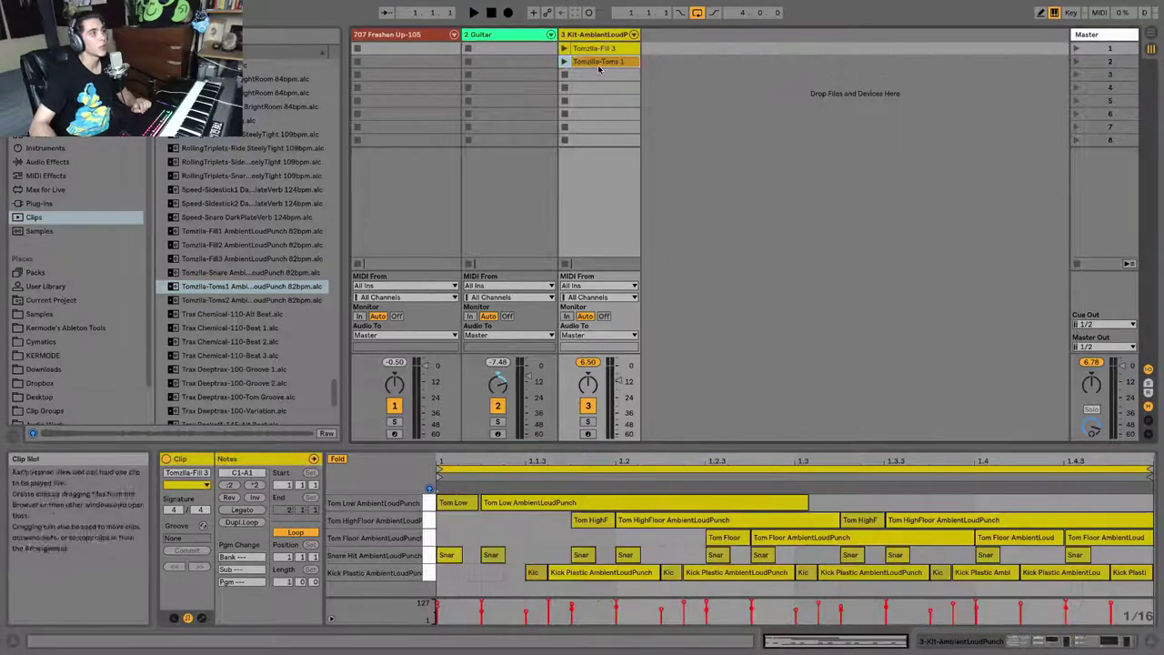
{"action": "left_click", "coordinate": [563, 49]}
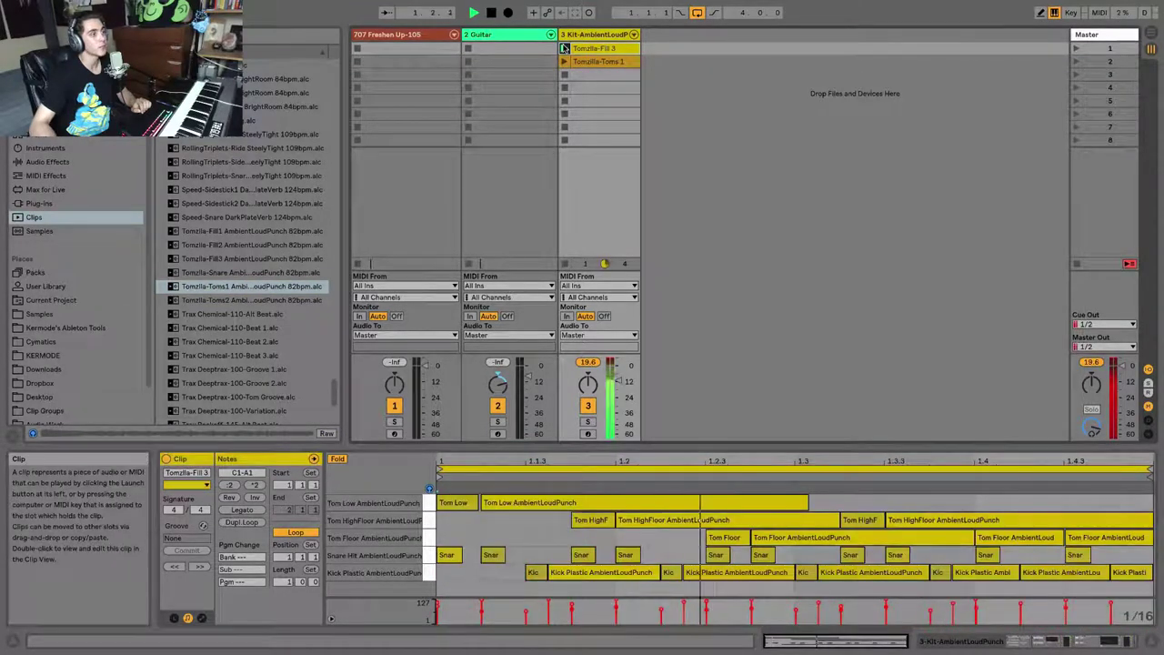
{"action": "left_click", "coordinate": [563, 61]}
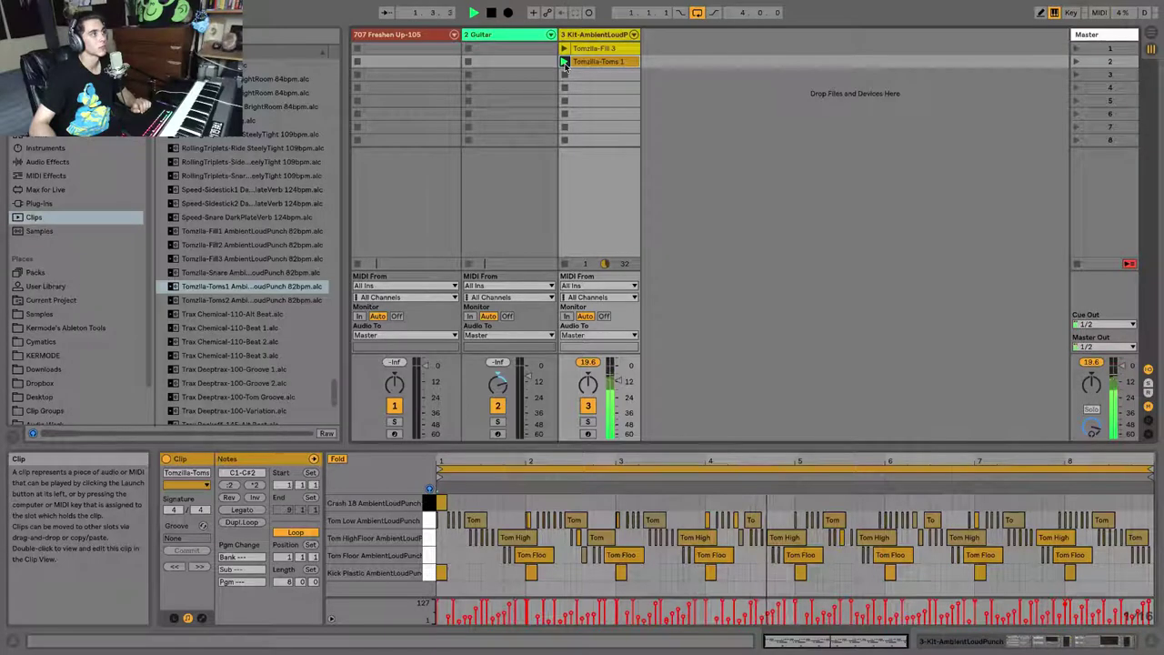
Delete the Guitar track and the 707 Freshen Up-105 track.
{"action": "left_click", "coordinate": [521, 35]}
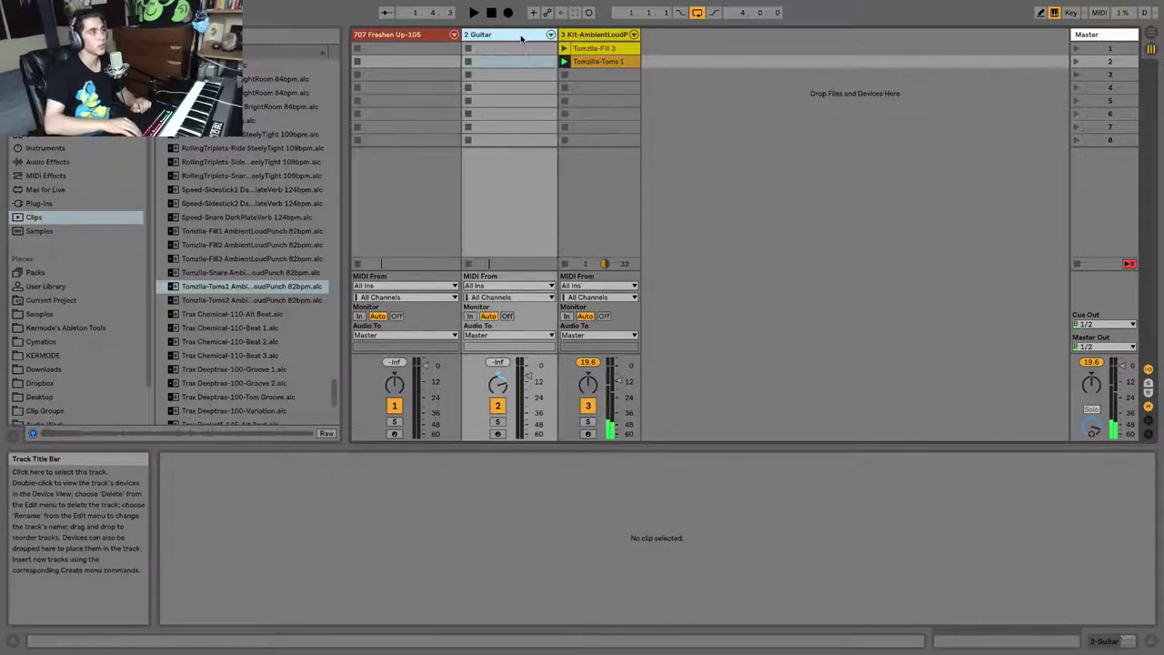
{"action": "key", "text": "Delete"}
{"action": "left_click", "coordinate": [521, 35]}
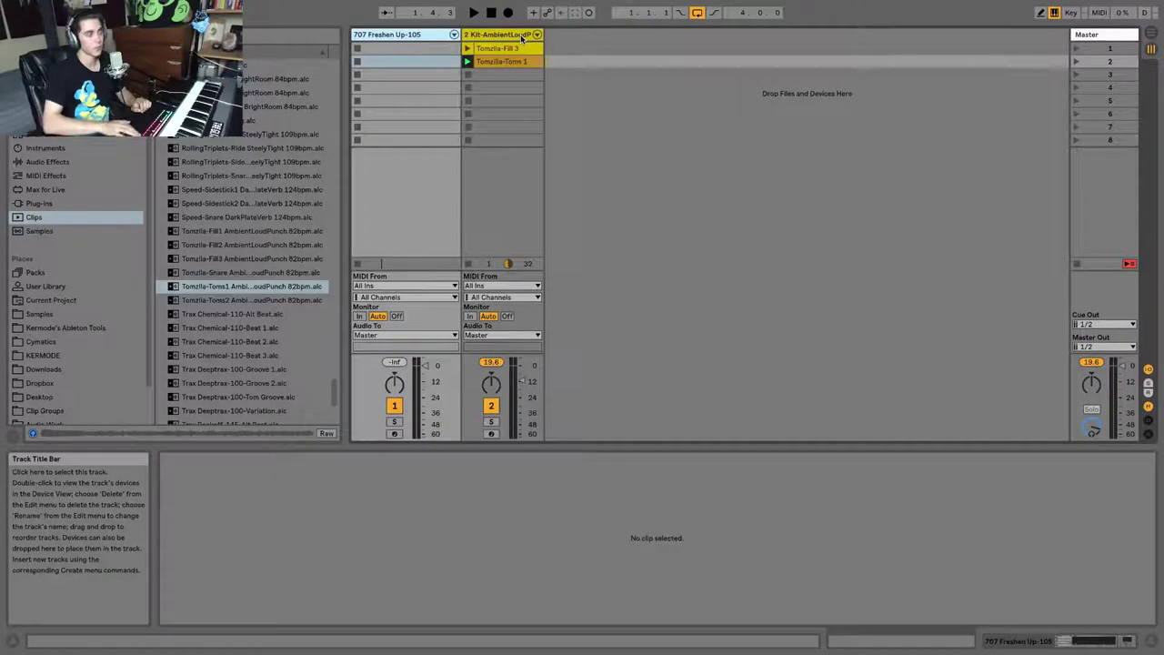
{"action": "key", "text": "Delete"}
Preview drum and guitar clips in the library and add Fatback1 WarmAndLow 92bpm to the first slot of a new track.
{"action": "scroll", "coordinate": [236, 273], "scroll_direction": "down", "scroll_amount": 4}
{"action": "left_click", "coordinate": [229, 292]}
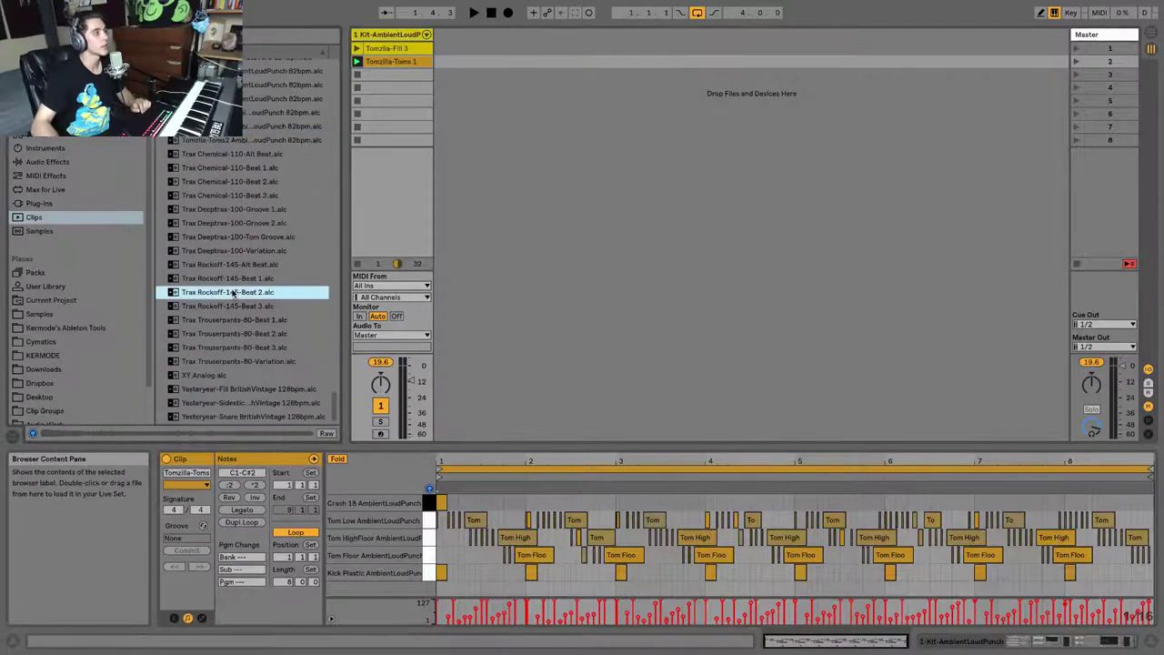
{"action": "left_click", "coordinate": [221, 320]}
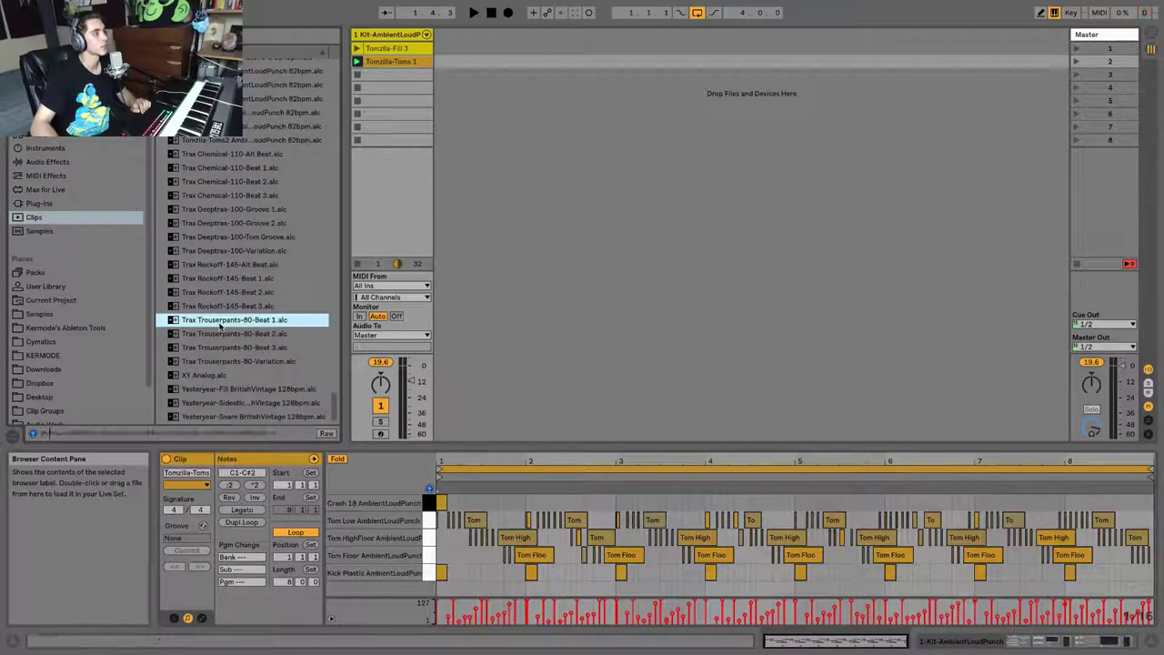
{"action": "left_click", "coordinate": [221, 335]}
{"action": "scroll", "coordinate": [224, 272], "scroll_direction": "up", "scroll_amount": 10}
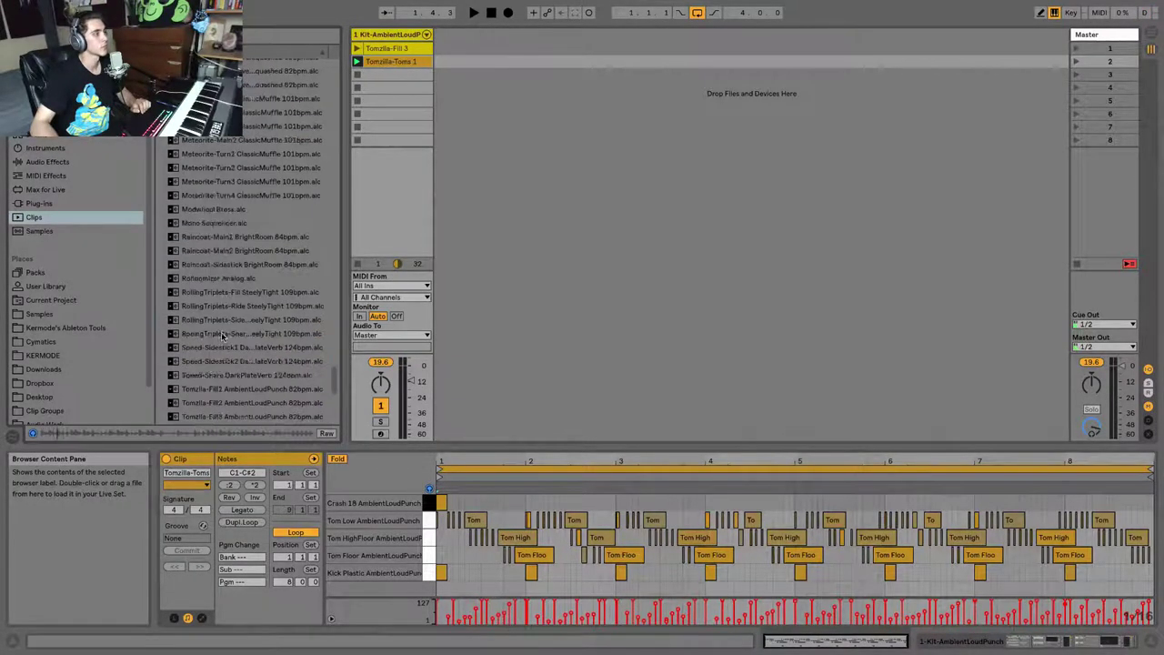
{"action": "left_click", "coordinate": [225, 237]}
{"action": "scroll", "coordinate": [224, 241], "scroll_direction": "up", "scroll_amount": 5}
{"action": "left_click", "coordinate": [224, 237]}
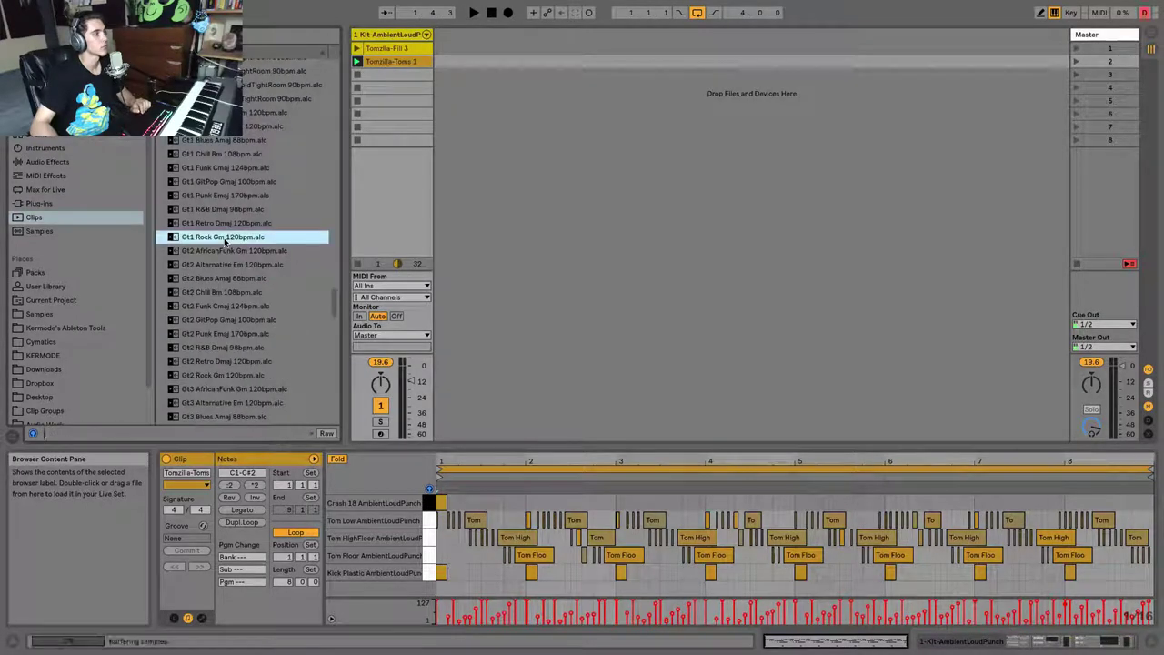
{"action": "scroll", "coordinate": [225, 241], "scroll_direction": "up", "scroll_amount": 5}
{"action": "left_click", "coordinate": [224, 237]}
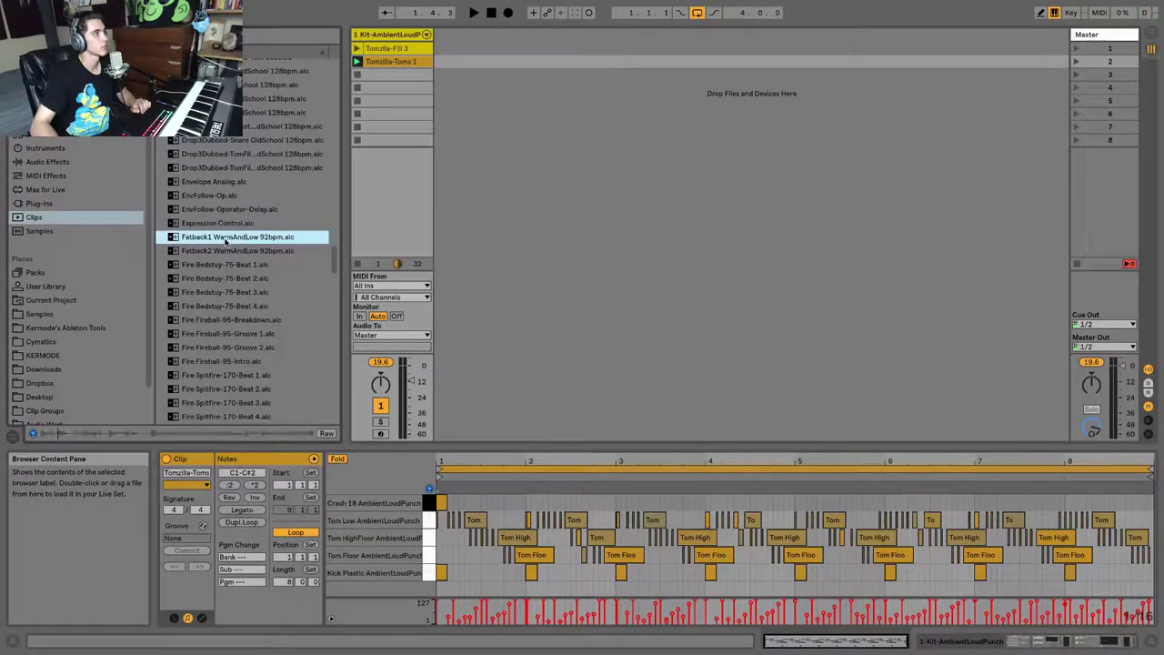
{"action": "left_click_drag", "start_coordinate": [460, 49], "coordinate": [459, 50]}
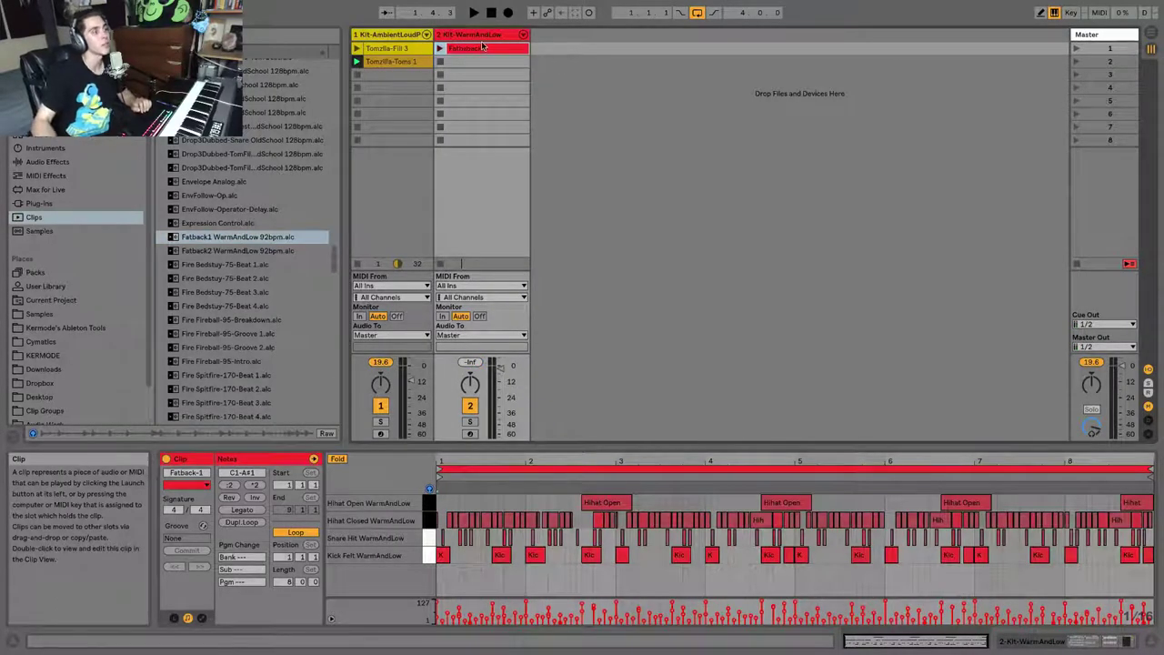
Launch the Fatback-1 clip together with Tomzilla-Toms 1, view each clip's notes, and stop the tom track's clip.
{"action": "left_click", "coordinate": [440, 50]}
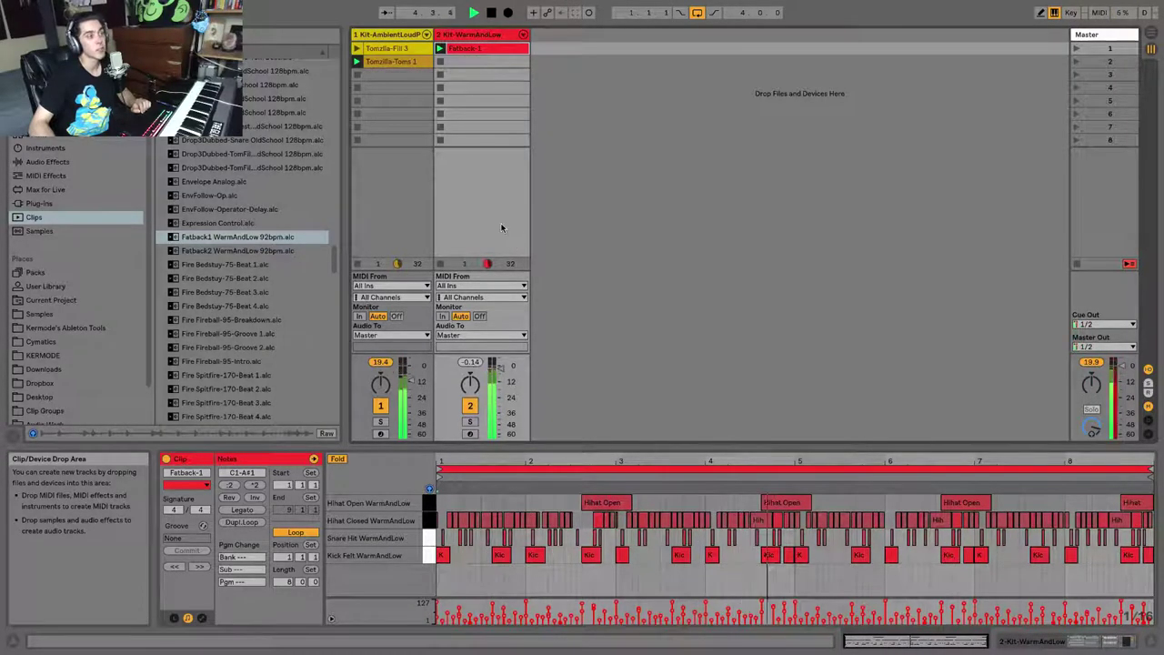
{"action": "left_click", "coordinate": [409, 62]}
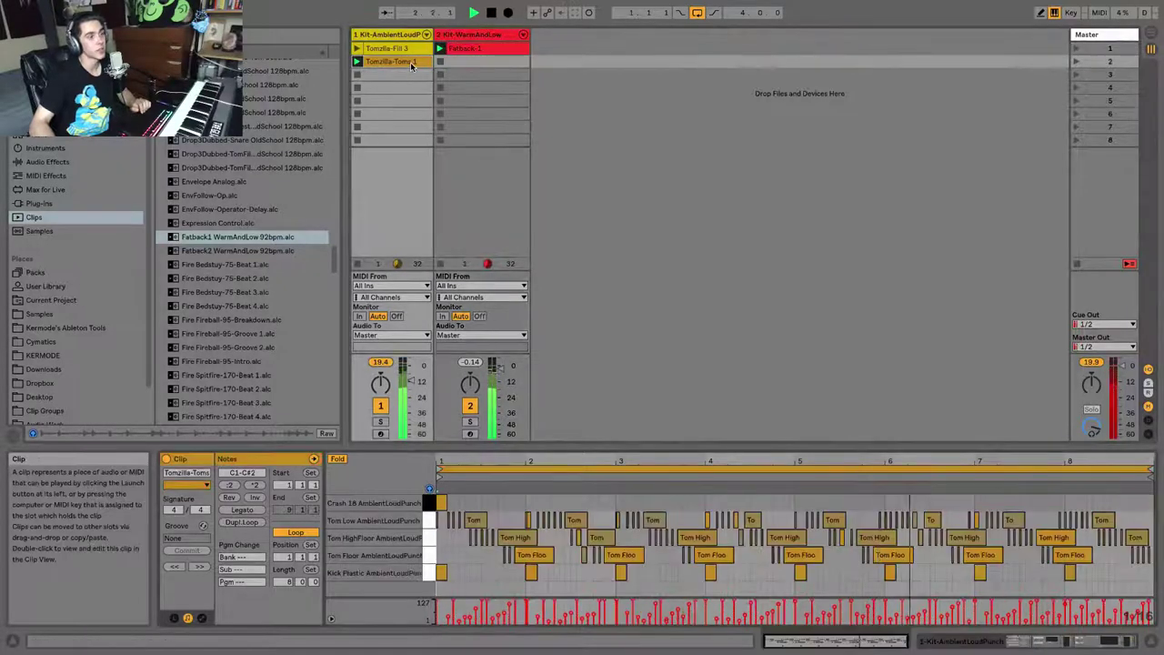
{"action": "left_click", "coordinate": [464, 50]}
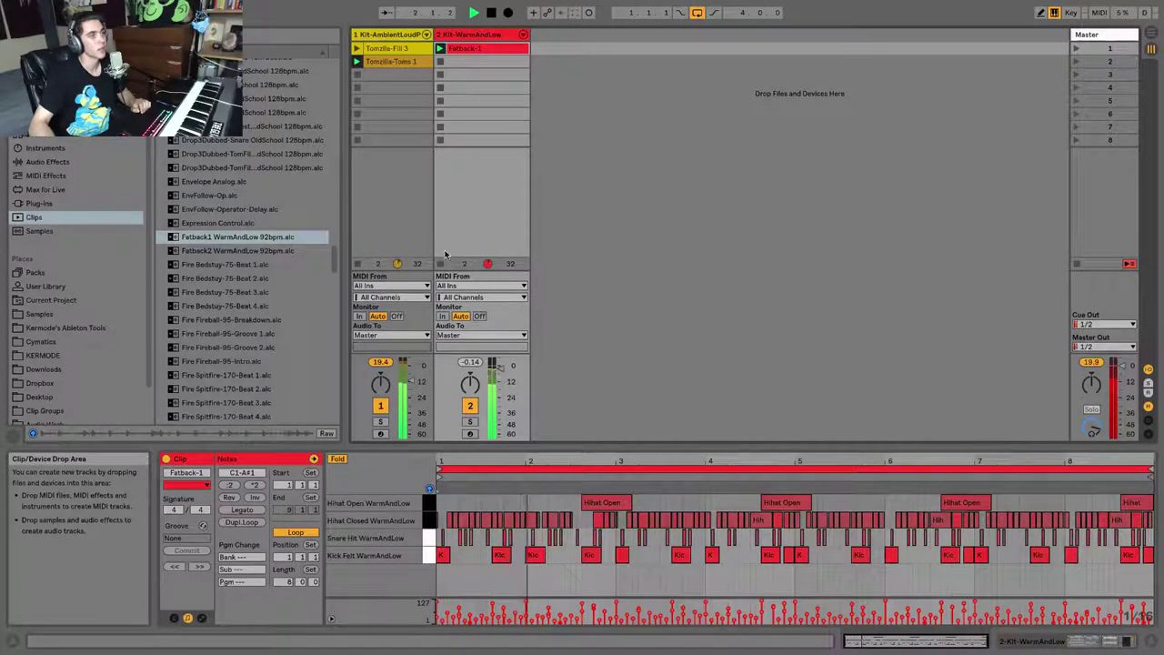
{"action": "left_click", "coordinate": [357, 264]}
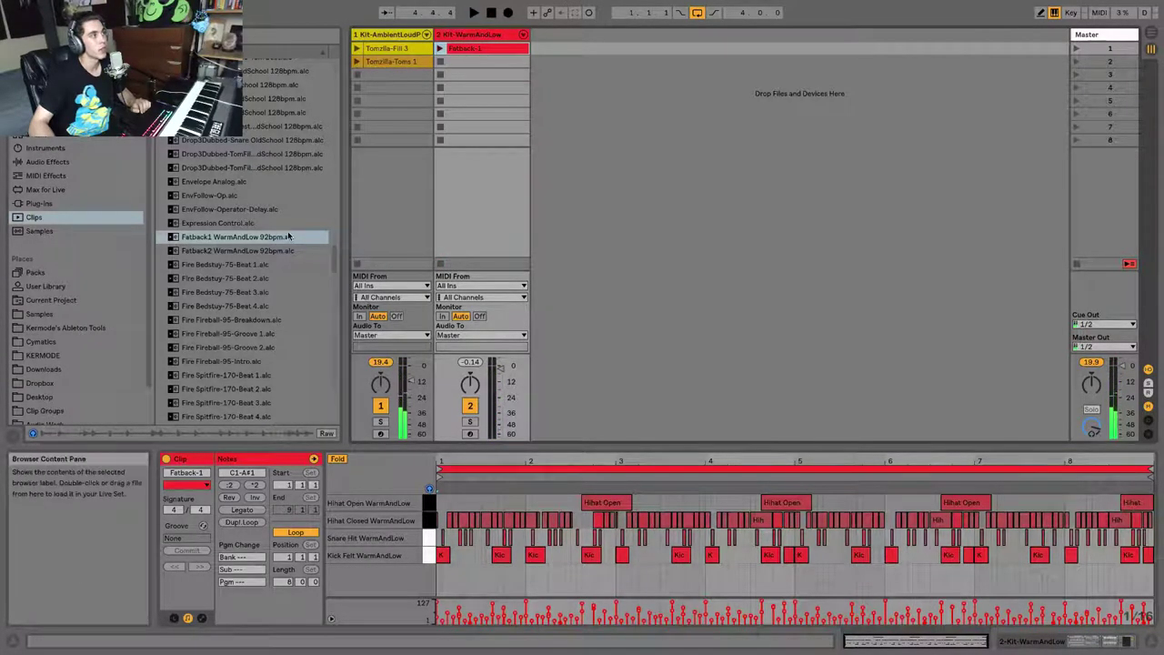
Browse further through the clip library and preview clips such as Clockwork-Main OldSchool 93bpm.
{"action": "scroll", "coordinate": [281, 228], "scroll_direction": "up", "scroll_amount": 5}
{"action": "scroll", "coordinate": [211, 153], "scroll_direction": "down", "scroll_amount": 10}
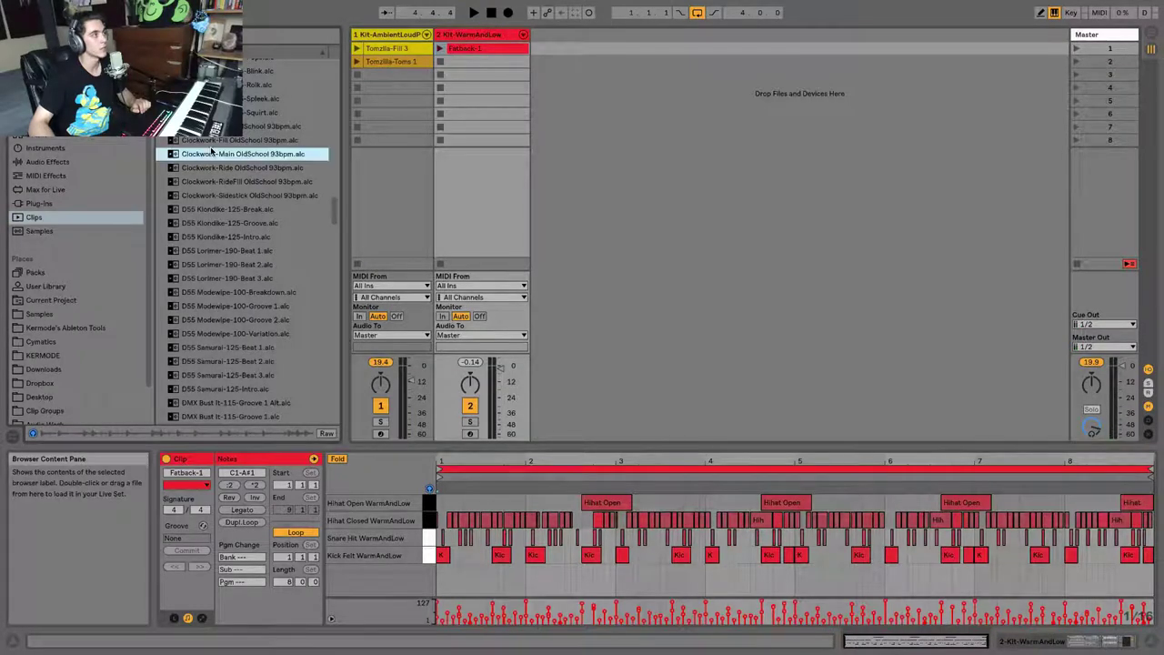
{"action": "left_click", "coordinate": [209, 223]}
{"action": "scroll", "coordinate": [246, 225], "scroll_direction": "up", "scroll_amount": 5}
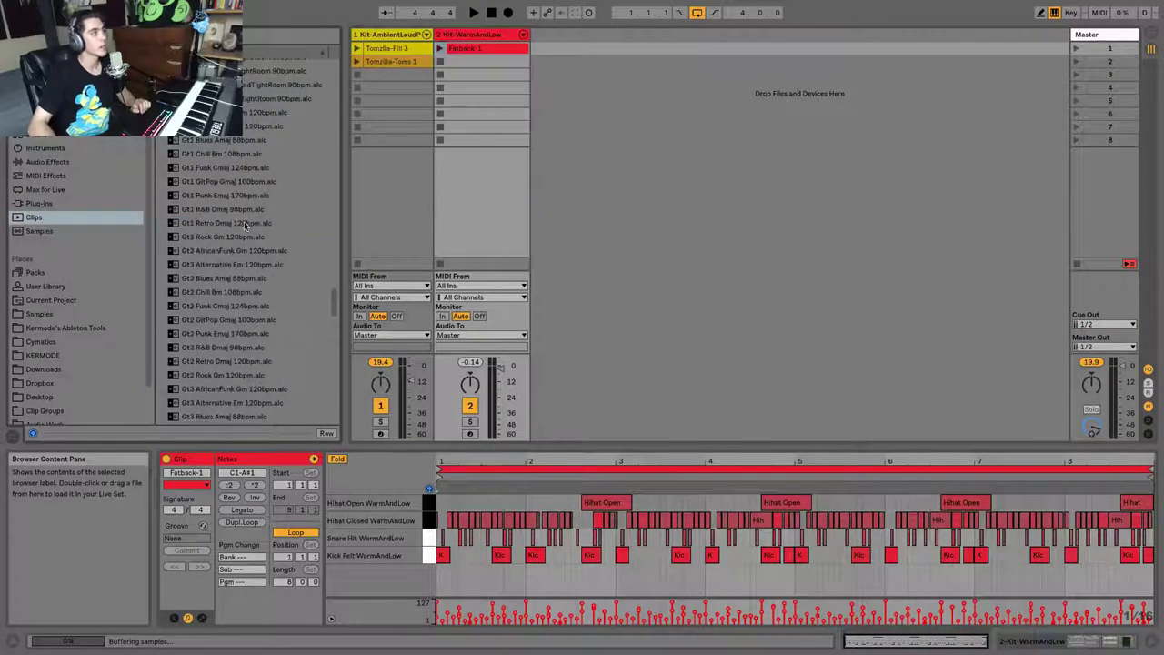
Widen the browser and open the Guitar Loops folder of Cymatics - Infinity House Samplepack Pt 2, under Instrument Loops.
{"action": "left_click", "coordinate": [39, 314]}
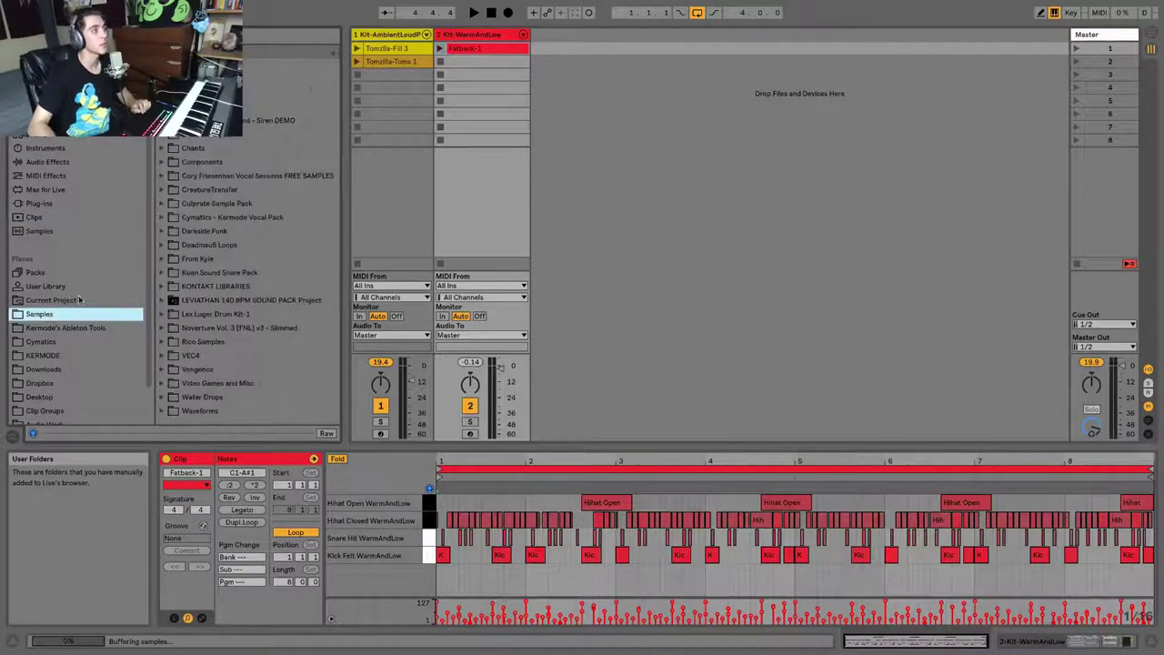
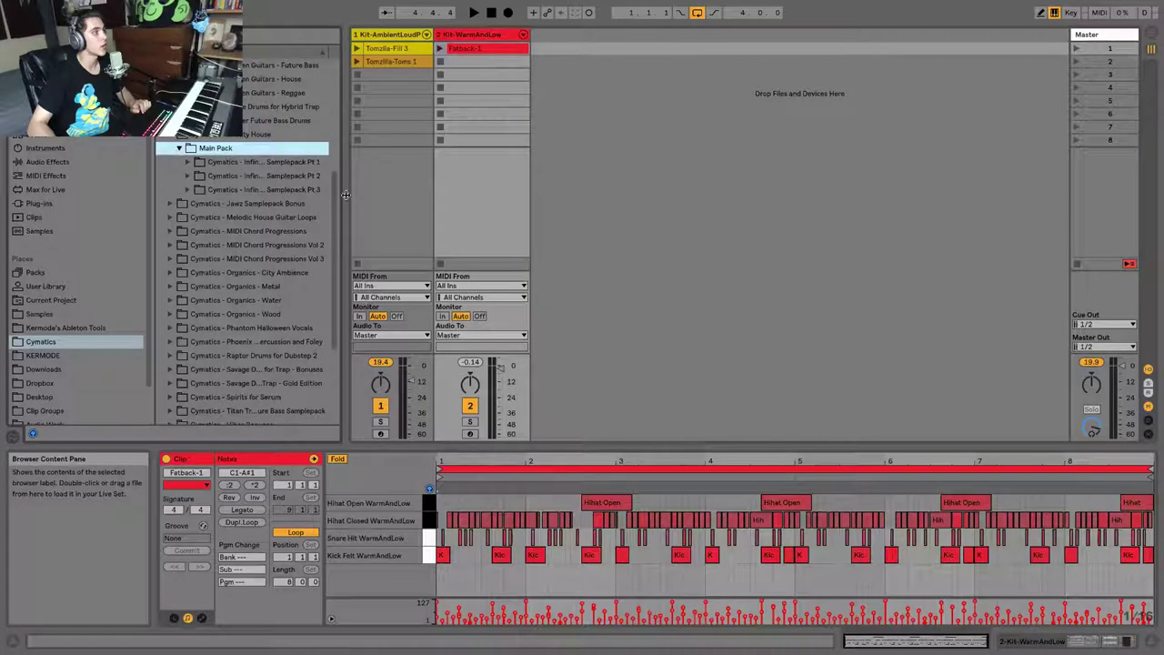
{"action": "left_click_drag", "start_coordinate": [345, 195], "coordinate": [423, 191]}
{"action": "left_click", "coordinate": [188, 190]}
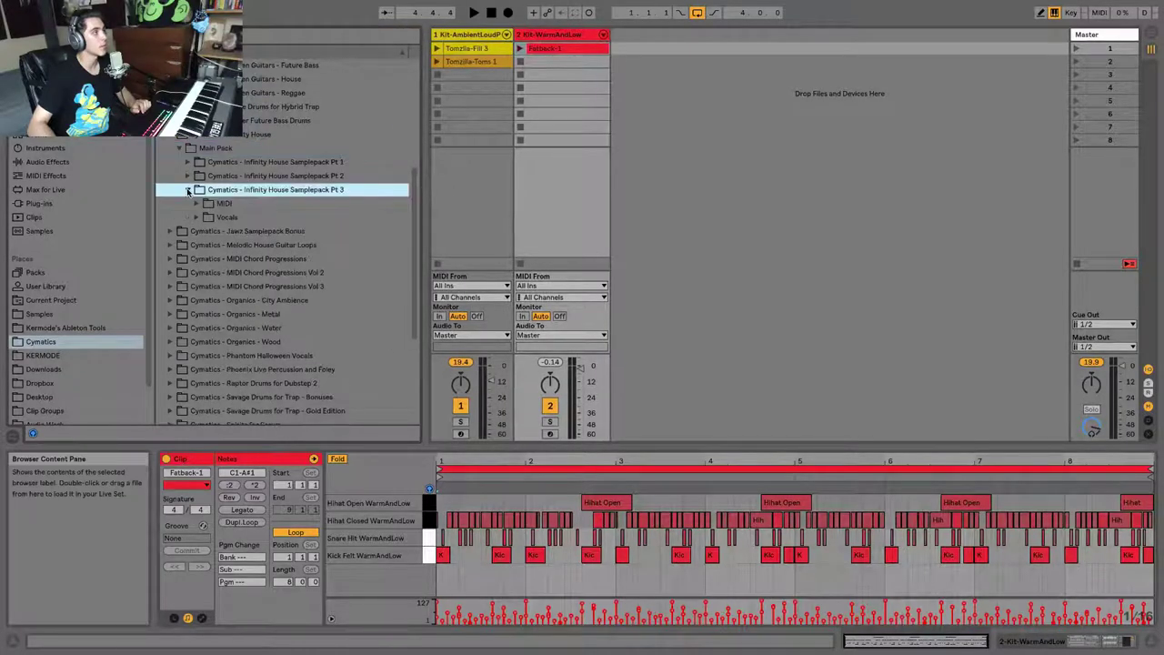
{"action": "left_click", "coordinate": [188, 178]}
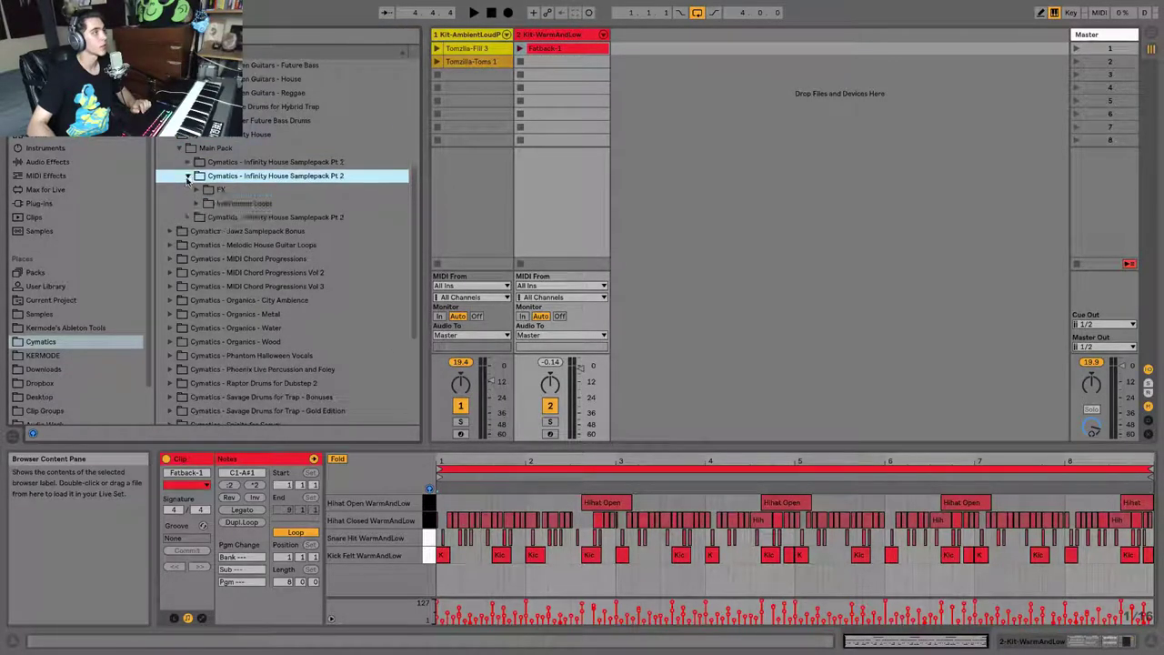
{"action": "left_click", "coordinate": [195, 203]}
{"action": "left_click", "coordinate": [204, 217]}
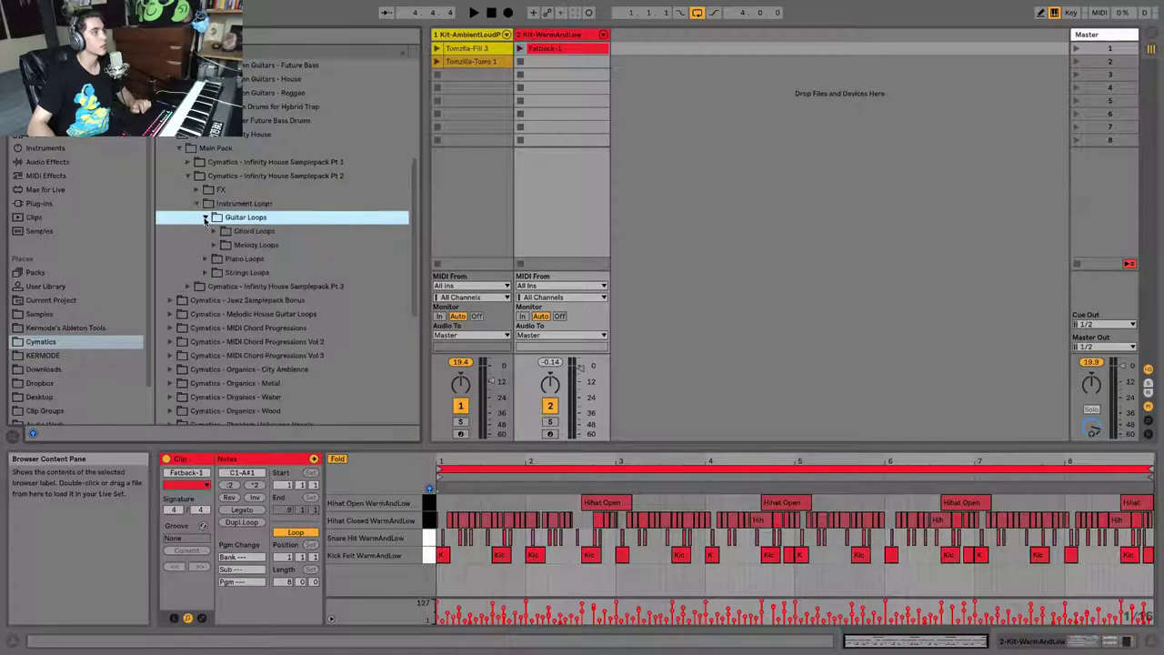
Preview Cymatics Guitar Melody Loop 2 - 128 BPM Dmaj from Melody Loops and add it to the first slot of a new track.
{"action": "left_click", "coordinate": [215, 244]}
{"action": "left_click", "coordinate": [277, 272]}
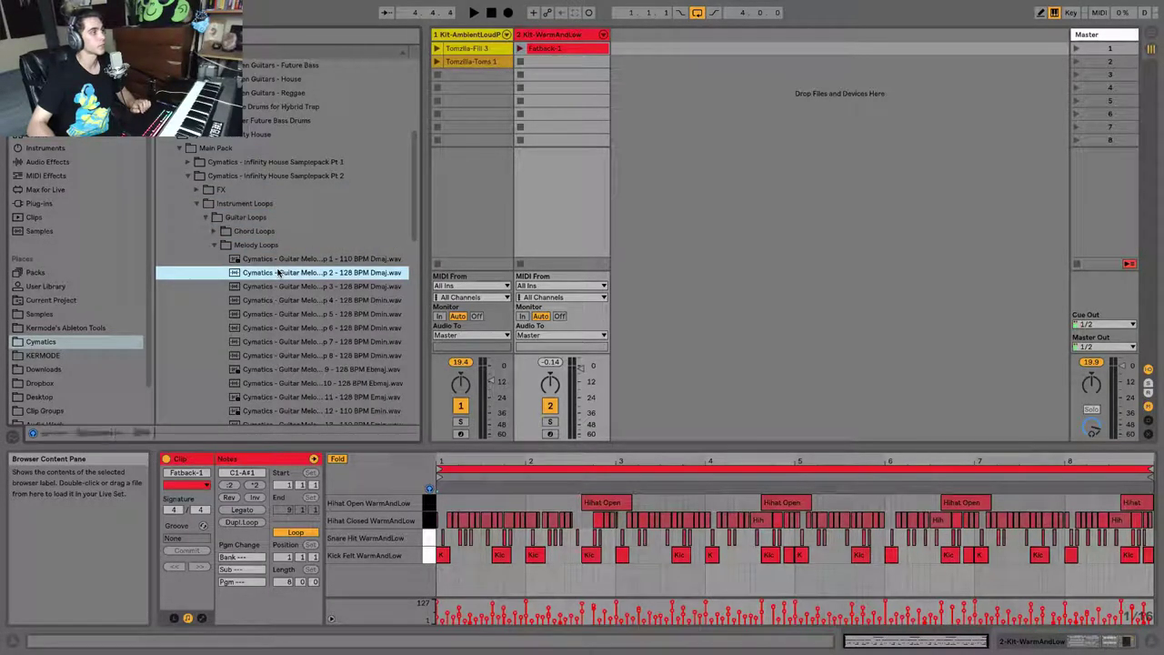
{"action": "left_click_drag", "start_coordinate": [278, 272], "coordinate": [618, 50]}
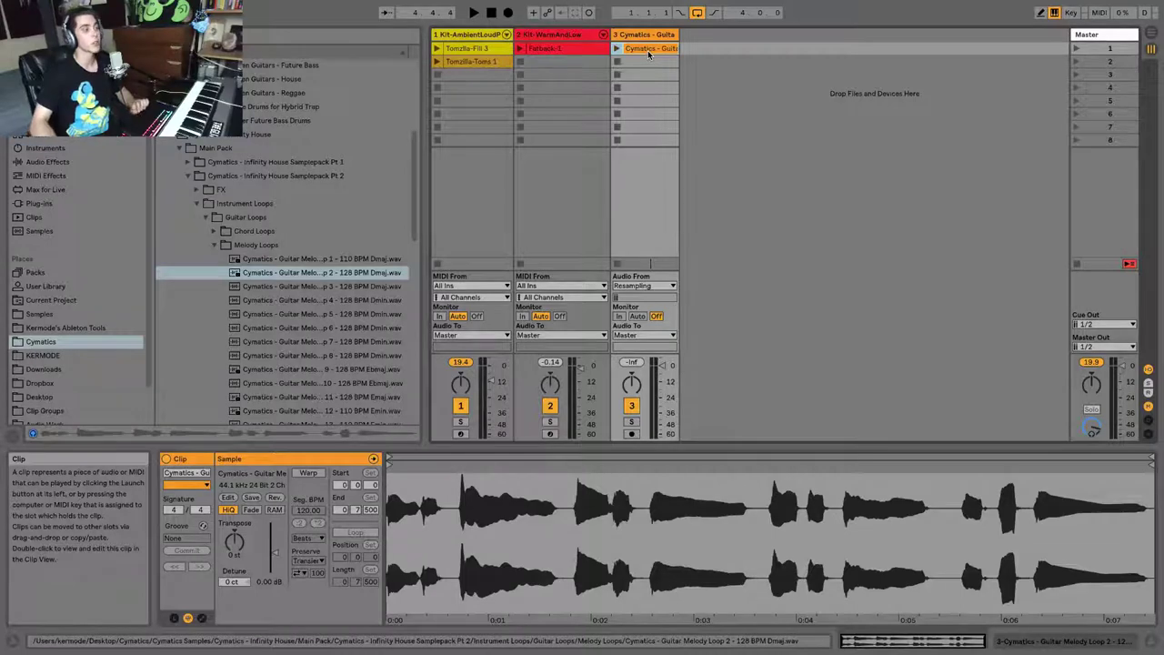
View the notes of the Fatback-1 clip and the waveform of the guitar loop clip for comparison.
{"action": "left_click", "coordinate": [582, 48]}
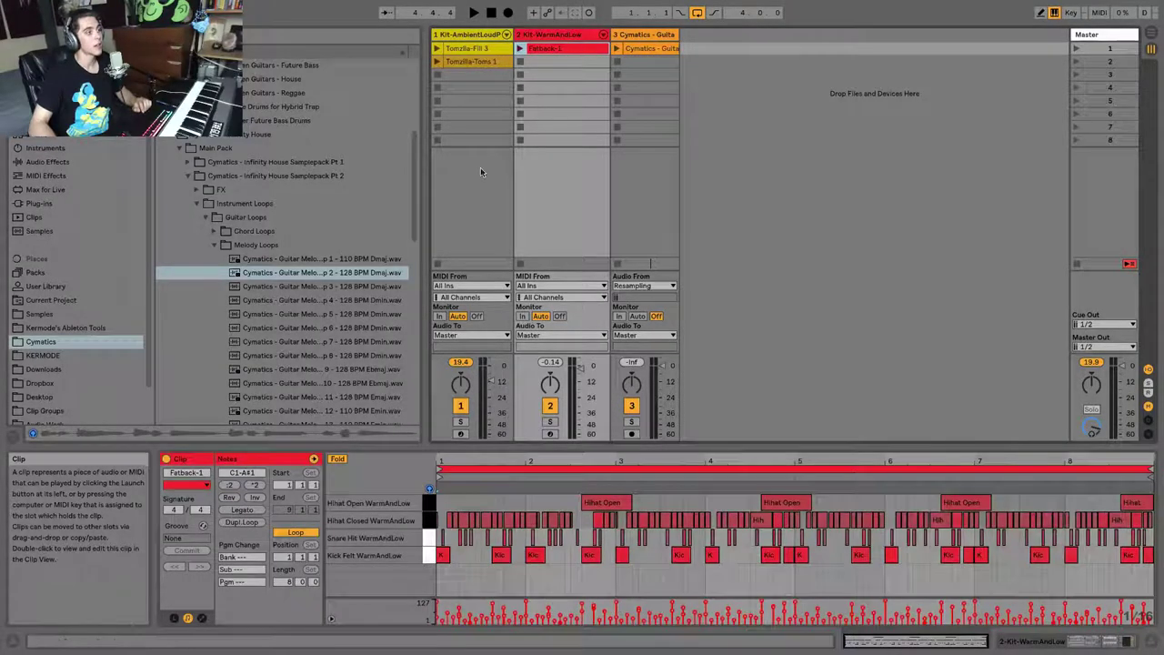
{"action": "left_click", "coordinate": [462, 521]}
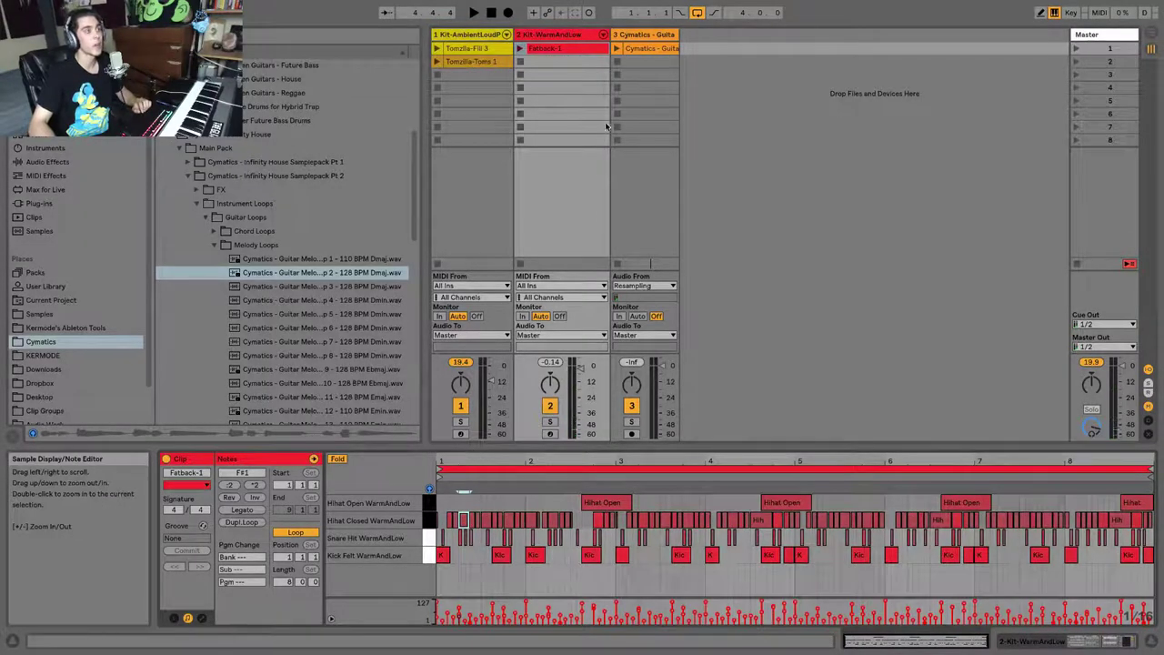
{"action": "left_click", "coordinate": [639, 50]}
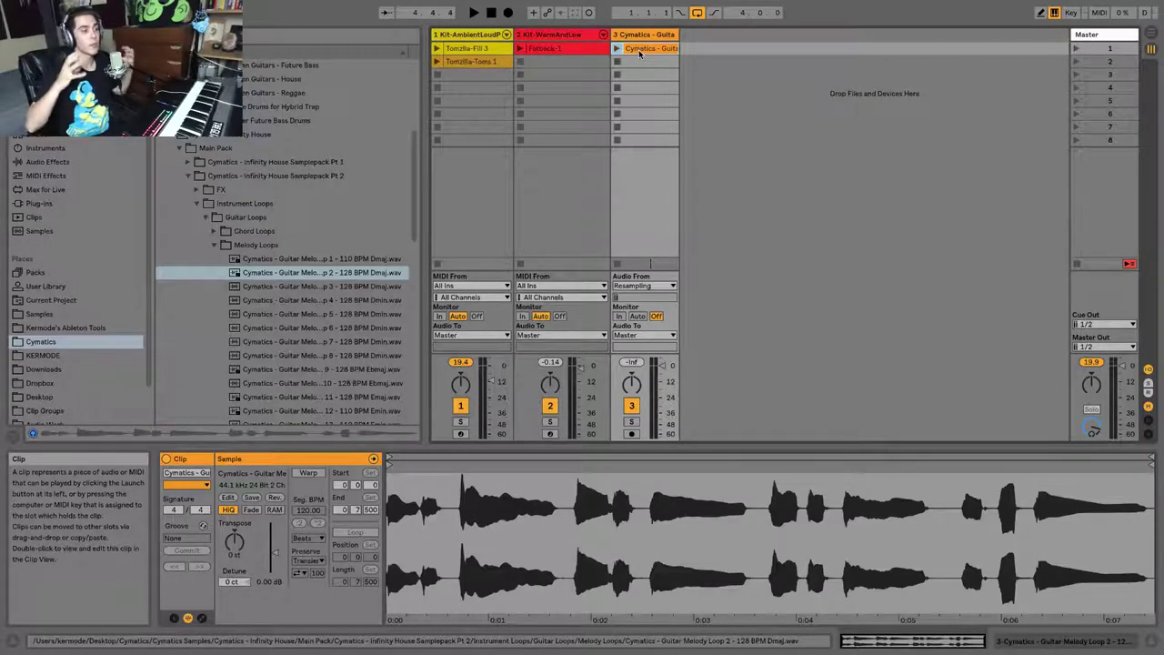
Turn on Warp and Loop for the guitar melody clip.
{"action": "key", "text": "Return"}
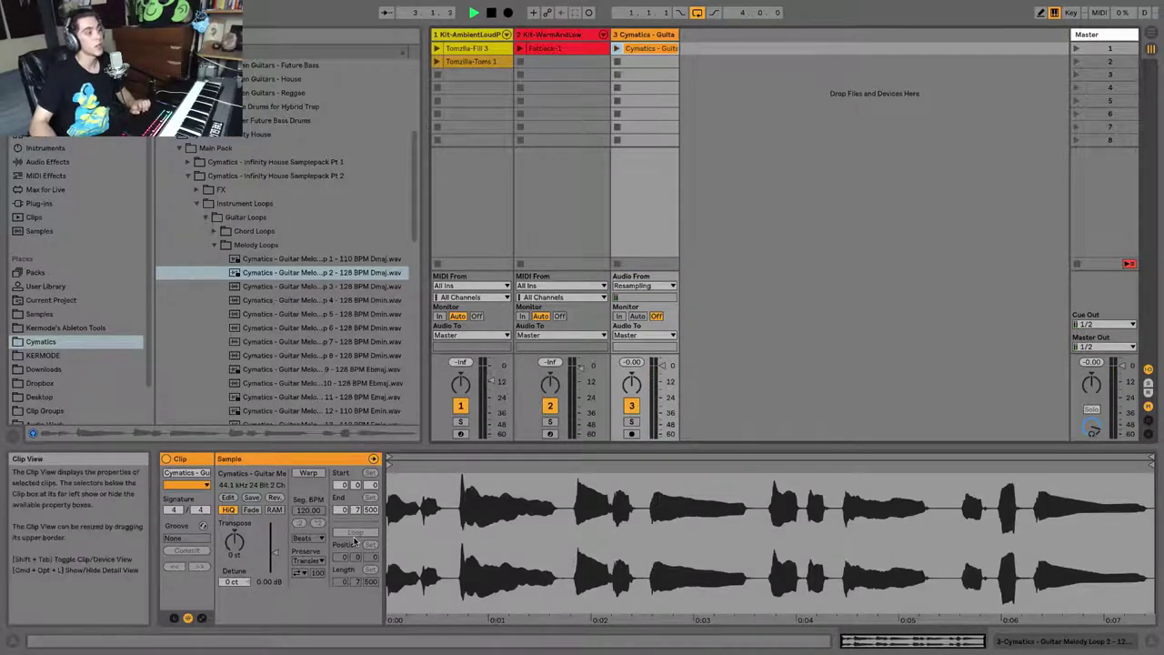
{"action": "left_click", "coordinate": [309, 475]}
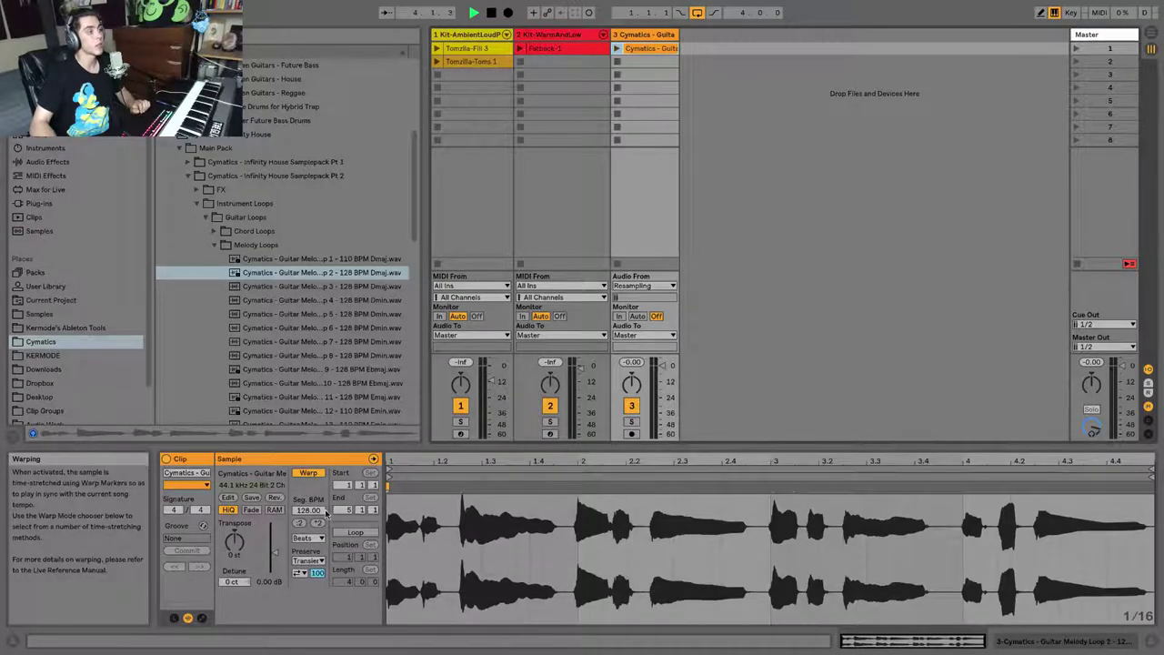
{"action": "left_click", "coordinate": [349, 531]}
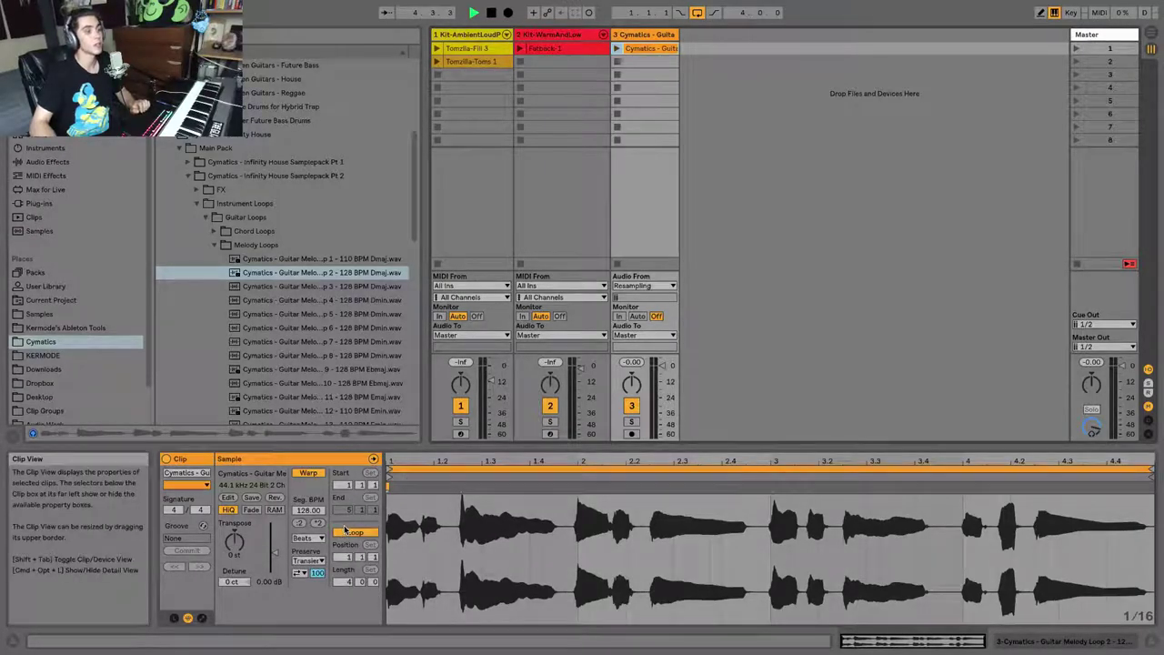
Play the guitar loop, Fatback-1 and Tomzilla-Fill 3 clips together with track 1's volume at -15.0 dB, and stop the tom fill.
{"action": "left_click", "coordinate": [616, 49]}
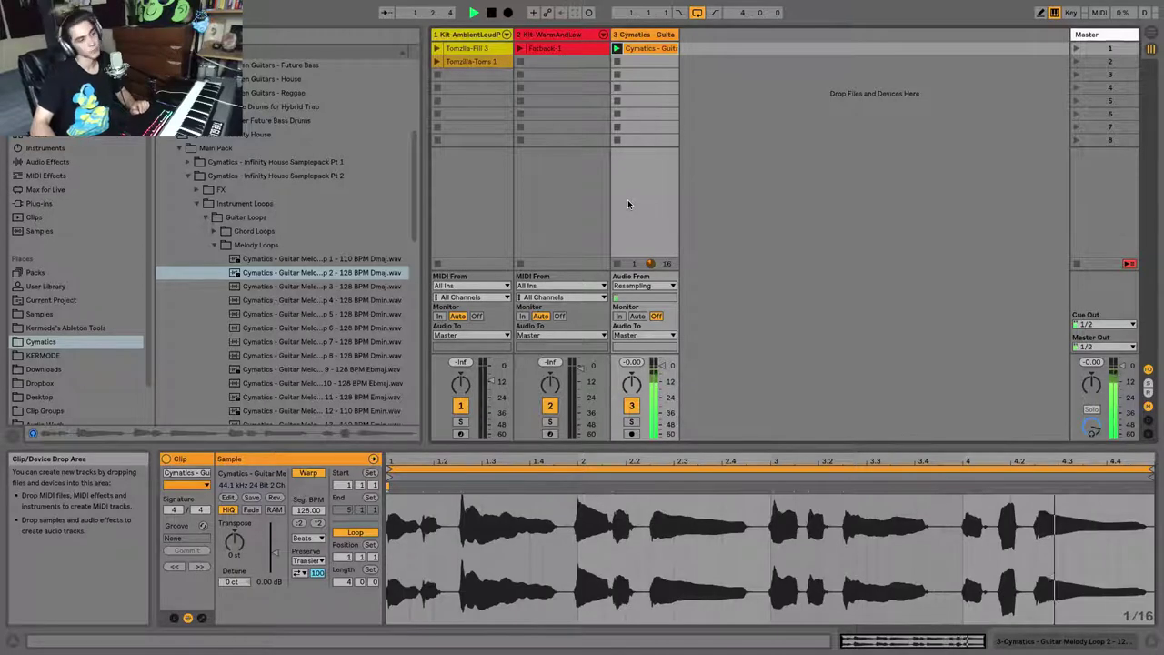
{"action": "left_click", "coordinate": [529, 49]}
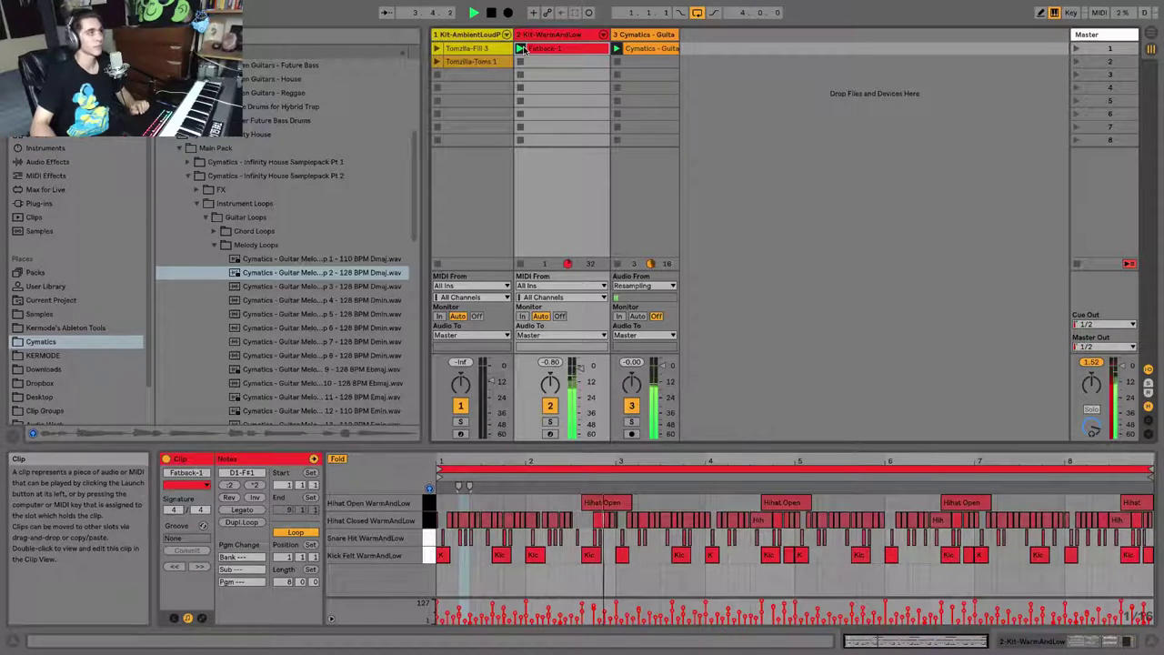
{"action": "left_click", "coordinate": [438, 50]}
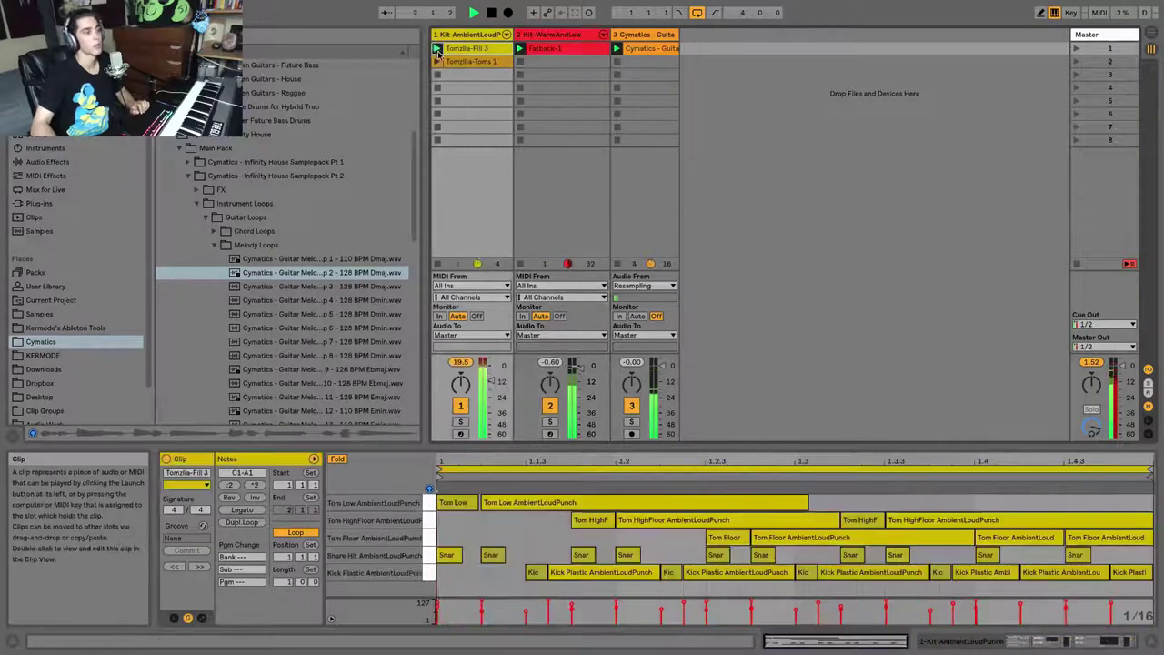
{"action": "left_click_drag", "start_coordinate": [490, 387], "coordinate": [491, 384]}
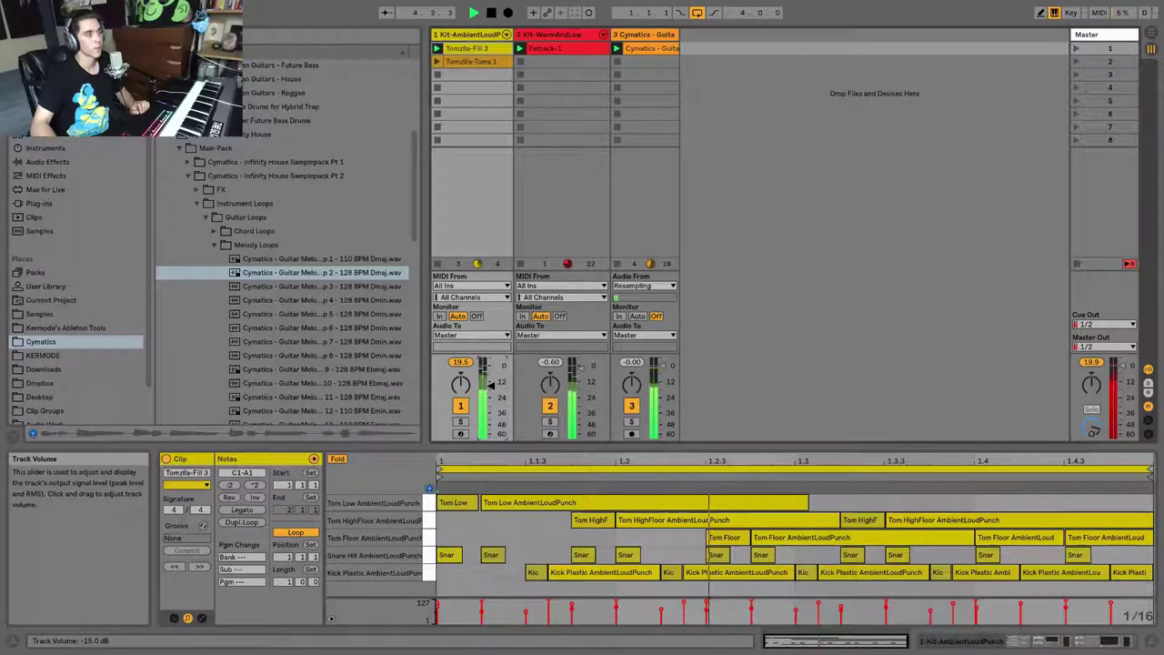
{"action": "left_click", "coordinate": [438, 265]}
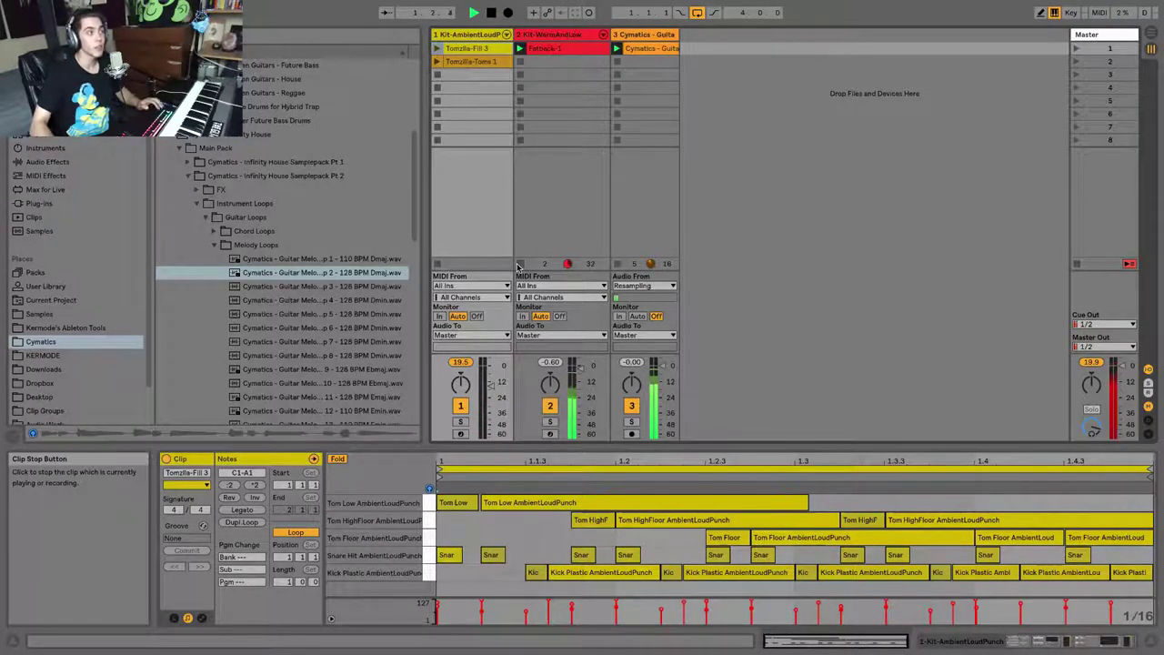
Turn off looping for the Arrangement and stop playback in Session View.
{"action": "key", "text": "Tab"}
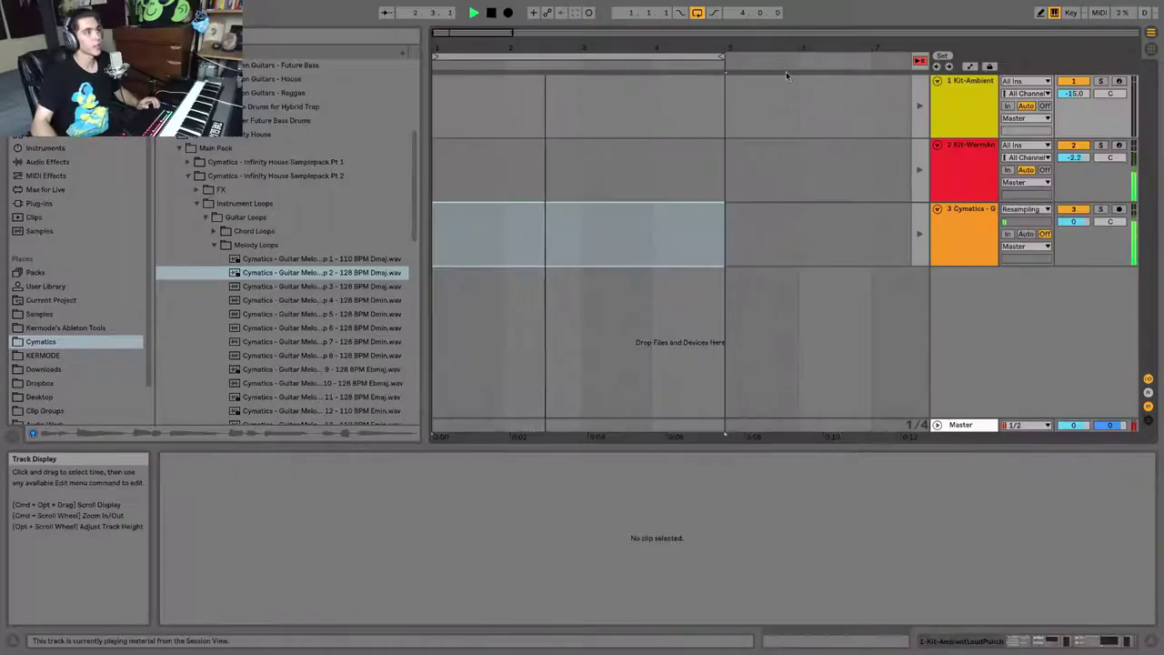
{"action": "left_click", "coordinate": [697, 13]}
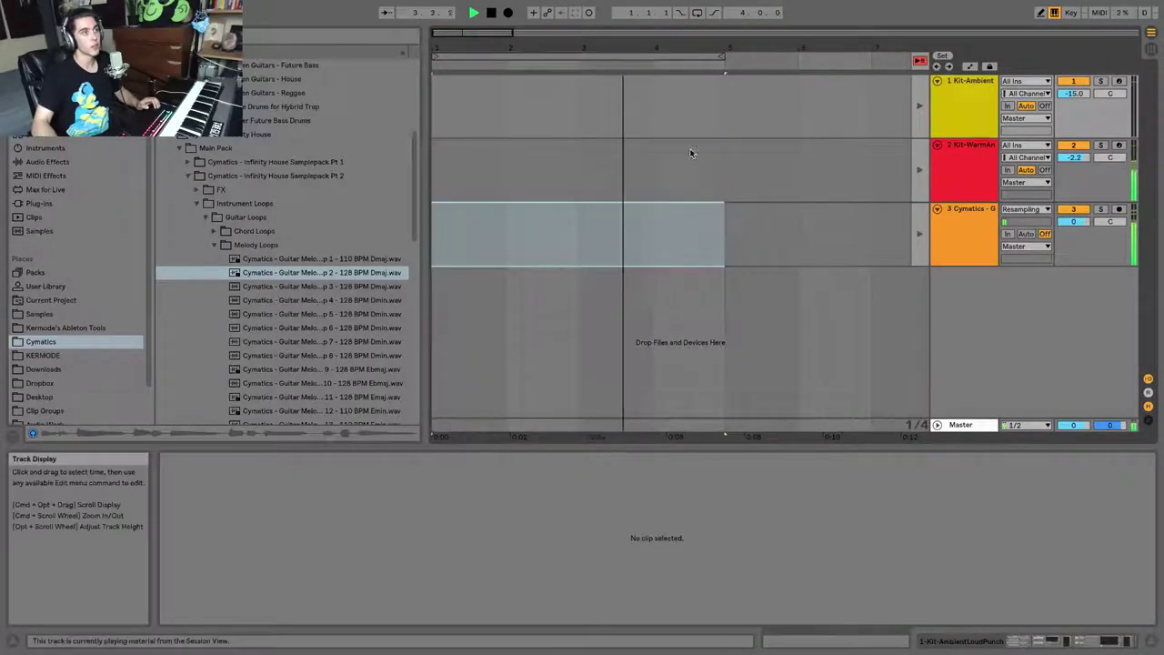
{"action": "key", "text": "minus"}
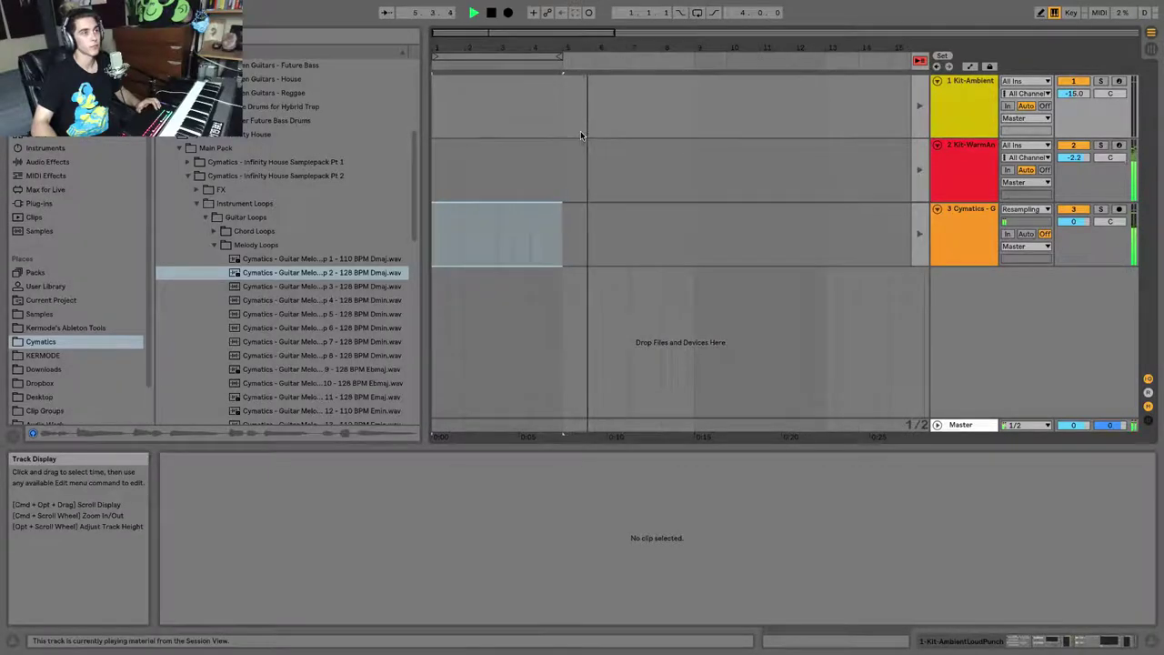
{"action": "key", "text": "Tab"}
{"action": "key", "text": "space"}
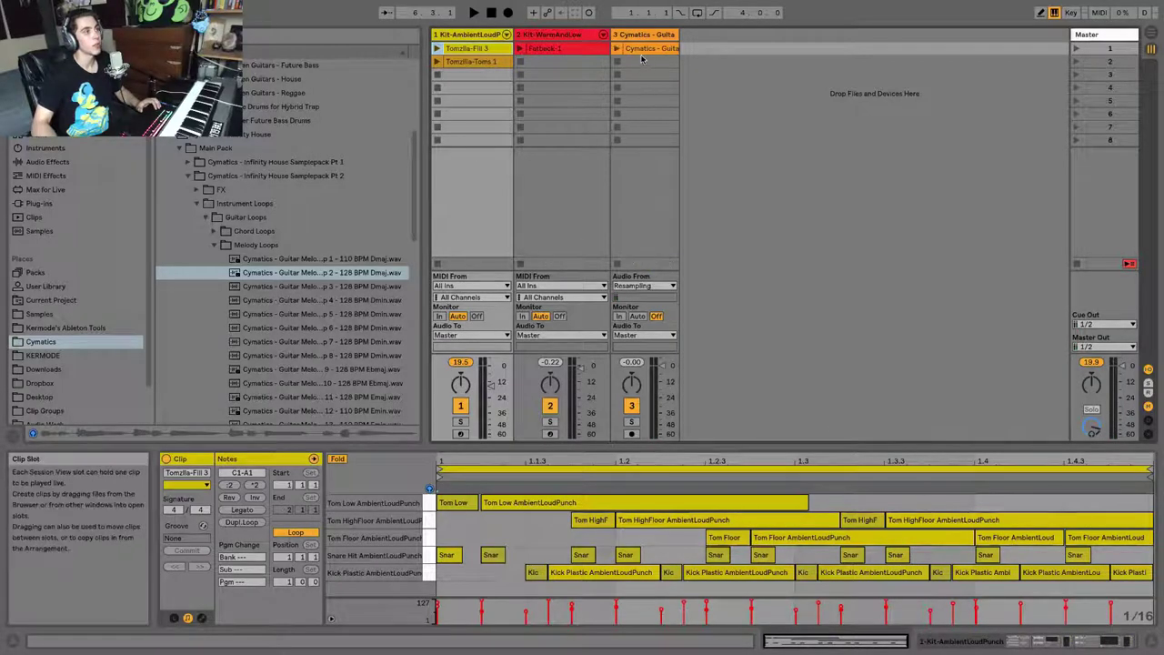
Copy the Session clips into the Arrangement, the guitar loop at bar 1 of track 3 and Fatback-1 at bar 5 of track 2.
{"action": "key", "text": "Tab"}
{"action": "left_click_drag", "start_coordinate": [644, 50], "coordinate": [441, 252]}
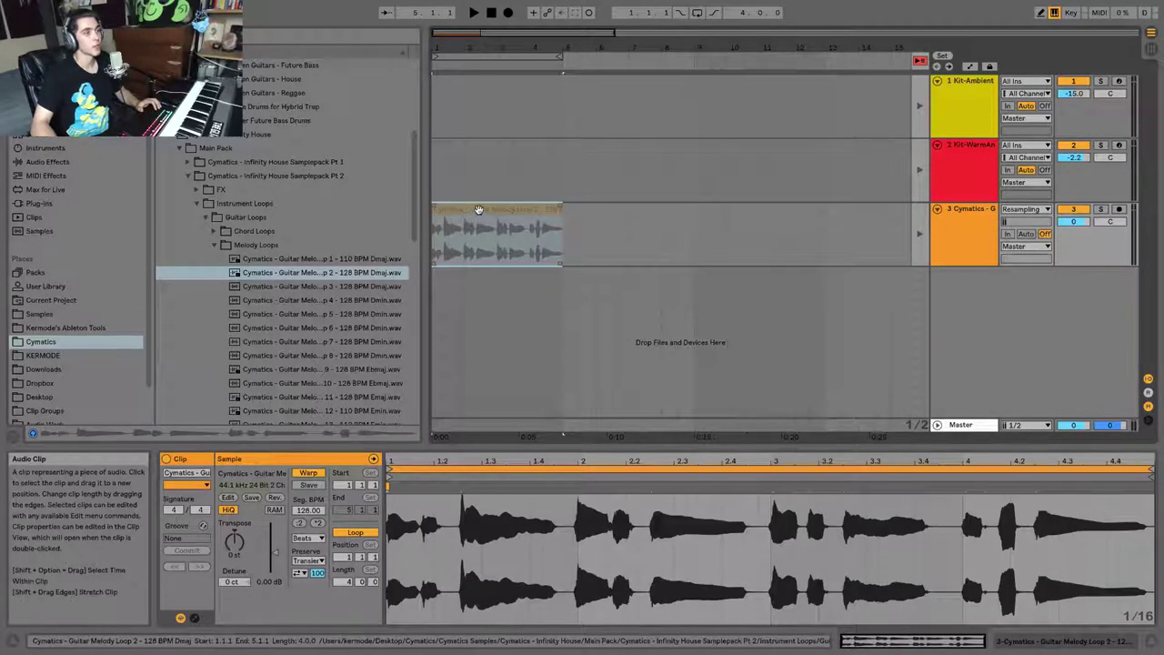
{"action": "key", "text": "Tab"}
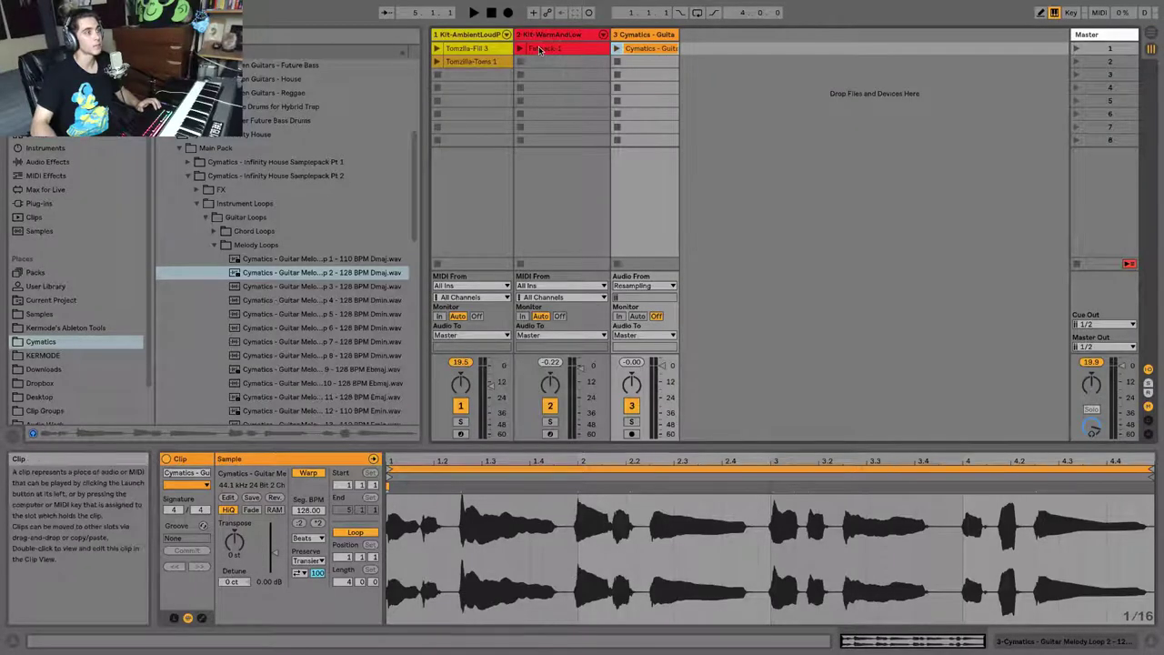
{"action": "key", "text": "Tab"}
{"action": "left_click_drag", "start_coordinate": [540, 50], "coordinate": [565, 172]}
Duplicate the guitar loop clip twice on its Arrangement track.
{"action": "left_click", "coordinate": [524, 219]}
{"action": "key", "text": "super+d"}
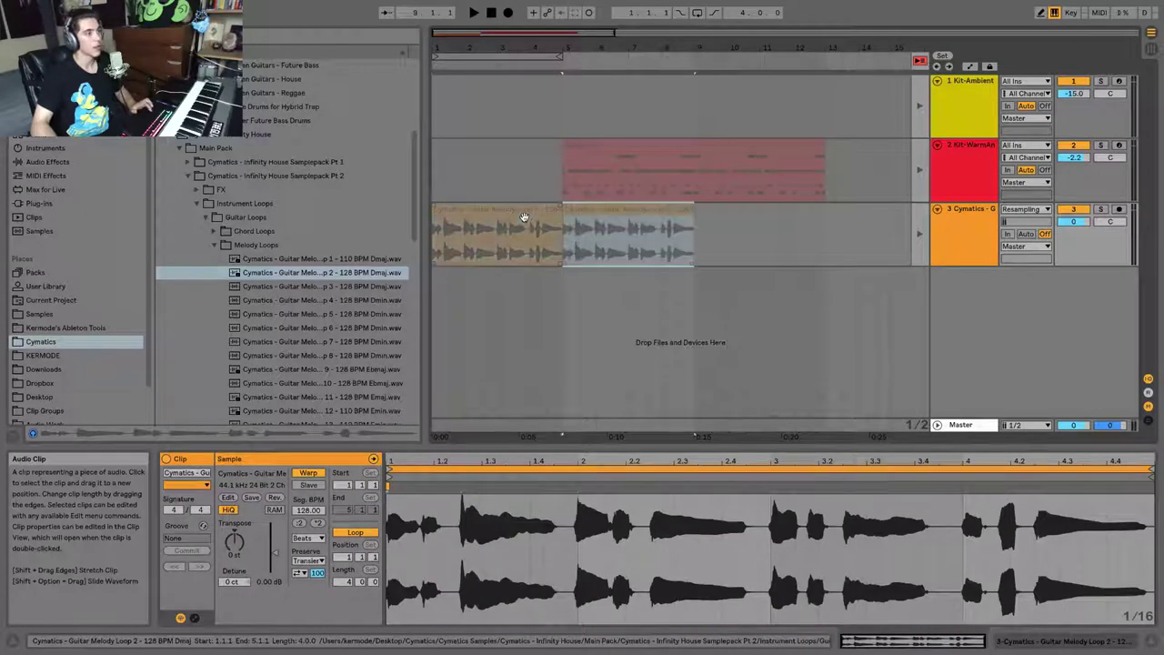
{"action": "key", "text": "super+d"}
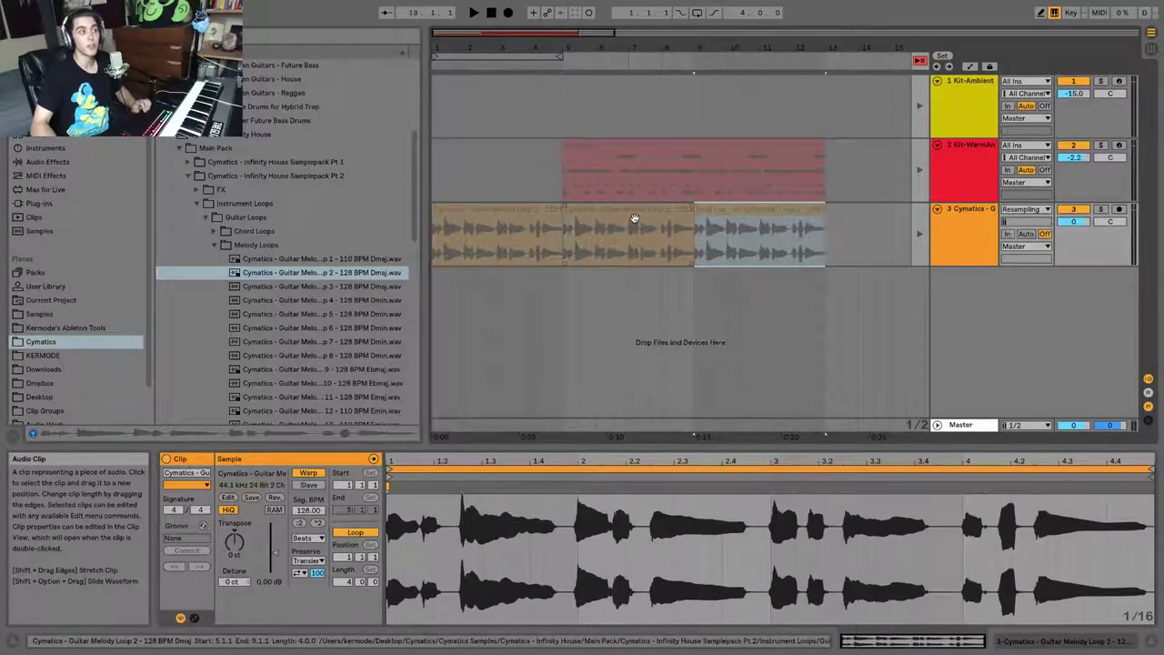
Replace the guitar loop copies by extending the first clip on track 3 to bar 13.
{"action": "left_click", "coordinate": [631, 221]}
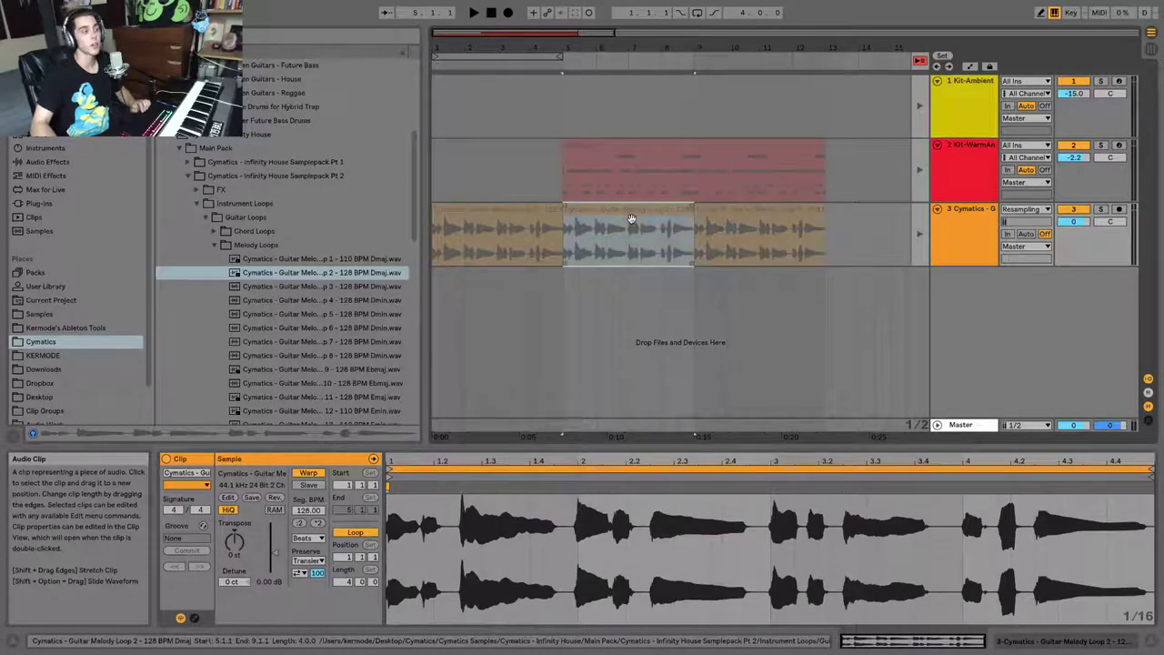
{"action": "left_click", "coordinate": [551, 213]}
{"action": "left_click_drag", "start_coordinate": [767, 224], "coordinate": [824, 218]}
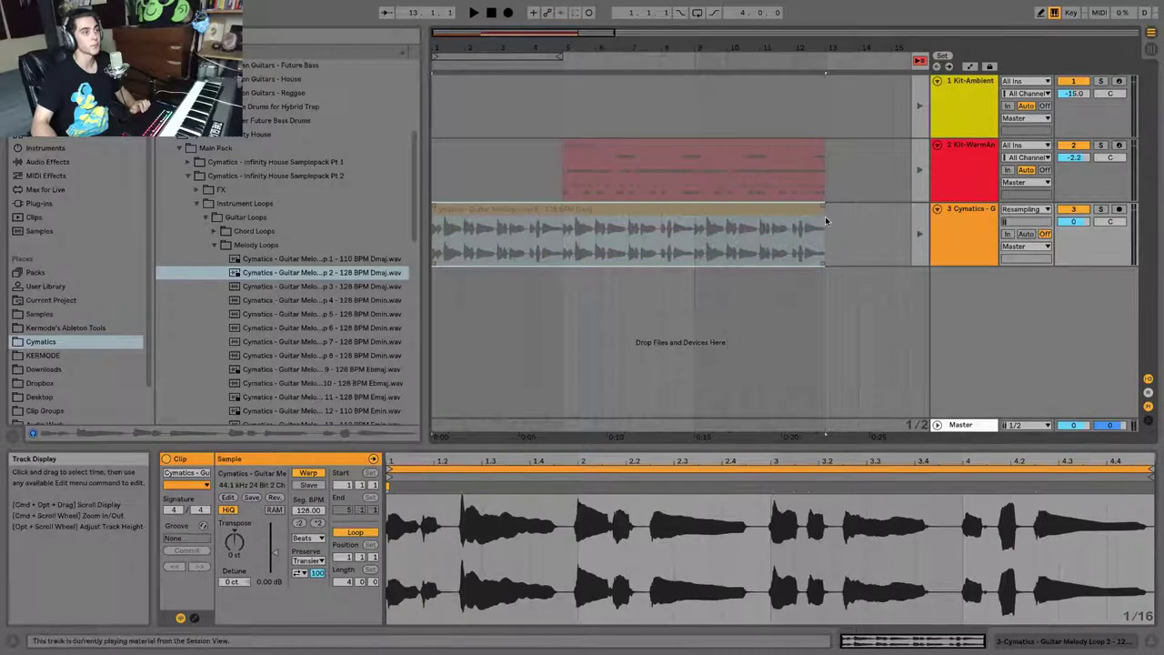
Copy Tomzilla-Fill 3 into the Arrangement on track 1 and keep only its second half, from 12.3.1 to bar 13.
{"action": "key", "text": "Tab"}
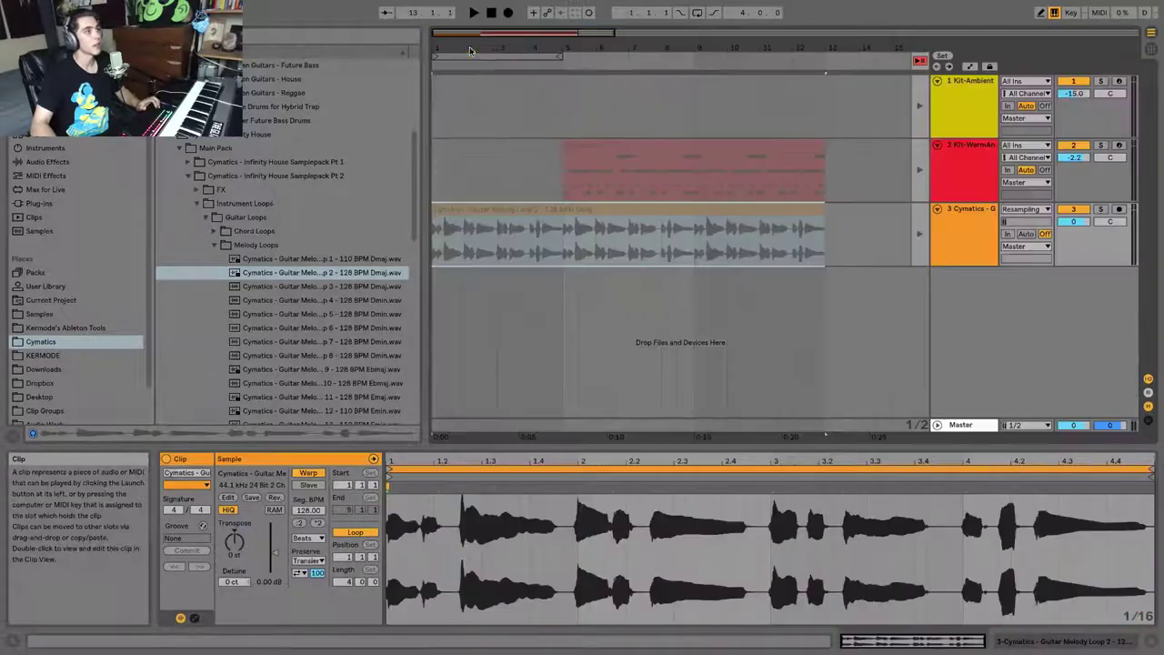
{"action": "key", "text": "Tab"}
{"action": "left_click", "coordinate": [795, 116]}
{"action": "left_click", "coordinate": [804, 91]}
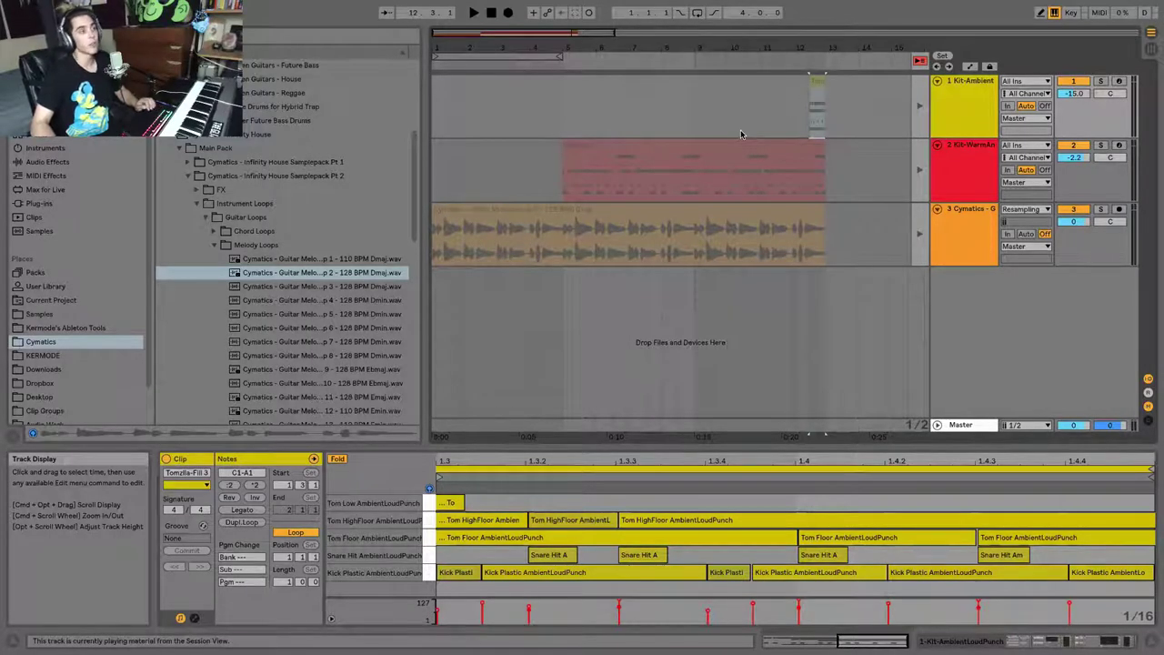
Play the Arrangement from bar 5, set the insert marker at bar 9, and stop playback.
{"action": "left_click", "coordinate": [564, 113]}
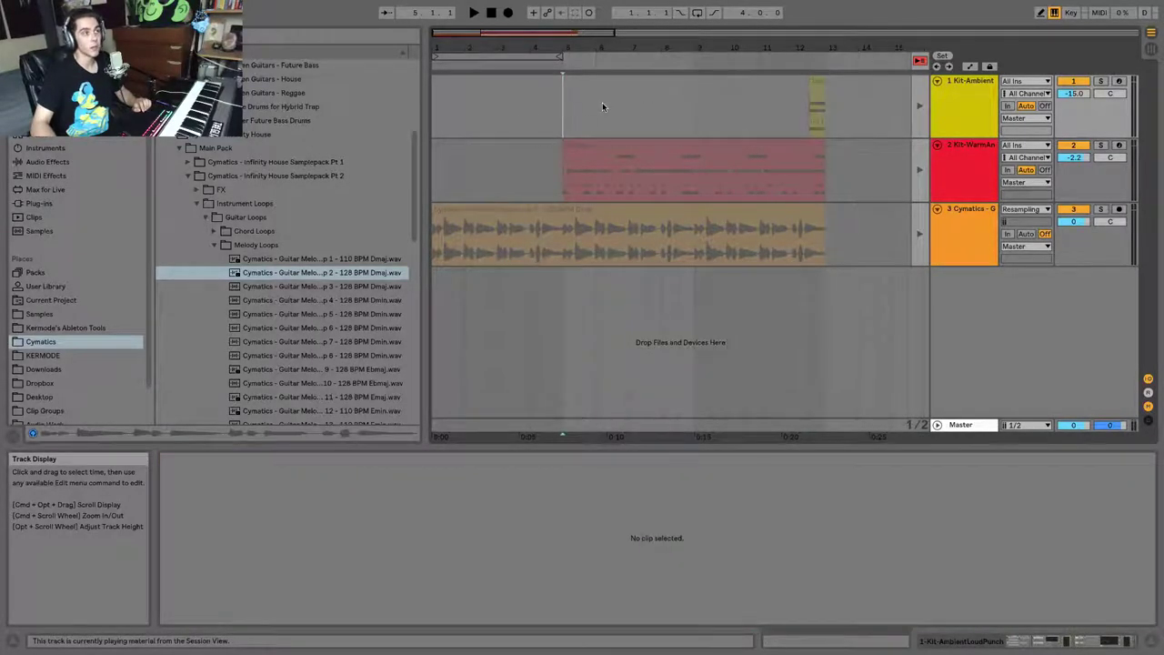
{"action": "key", "text": "space"}
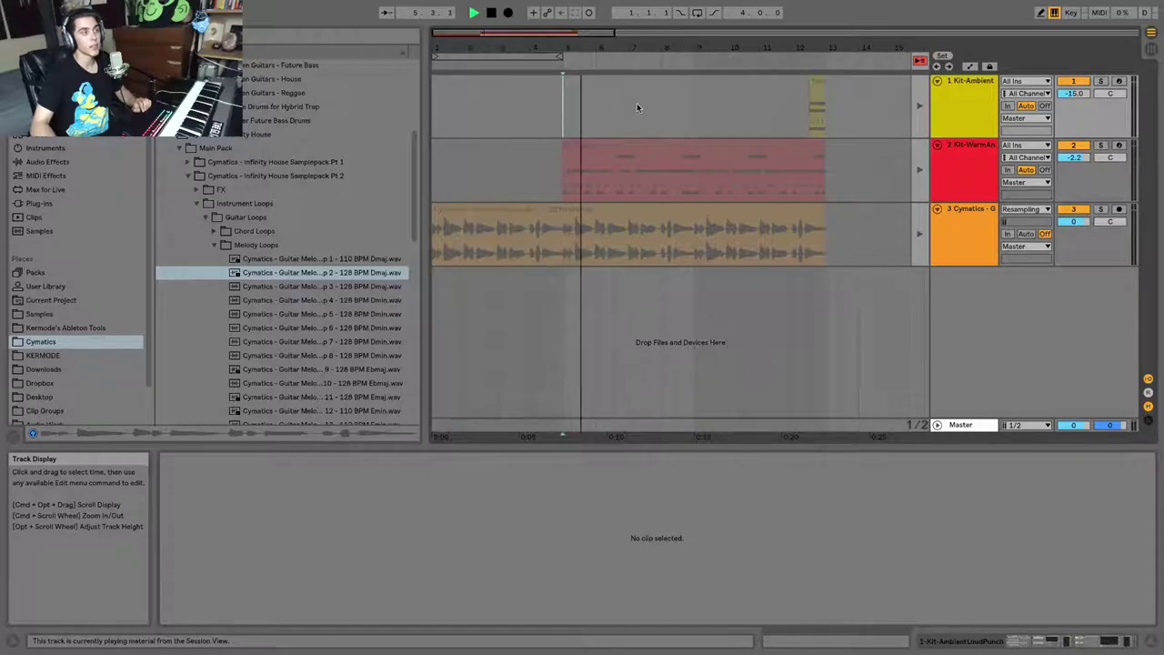
{"action": "left_click", "coordinate": [685, 92]}
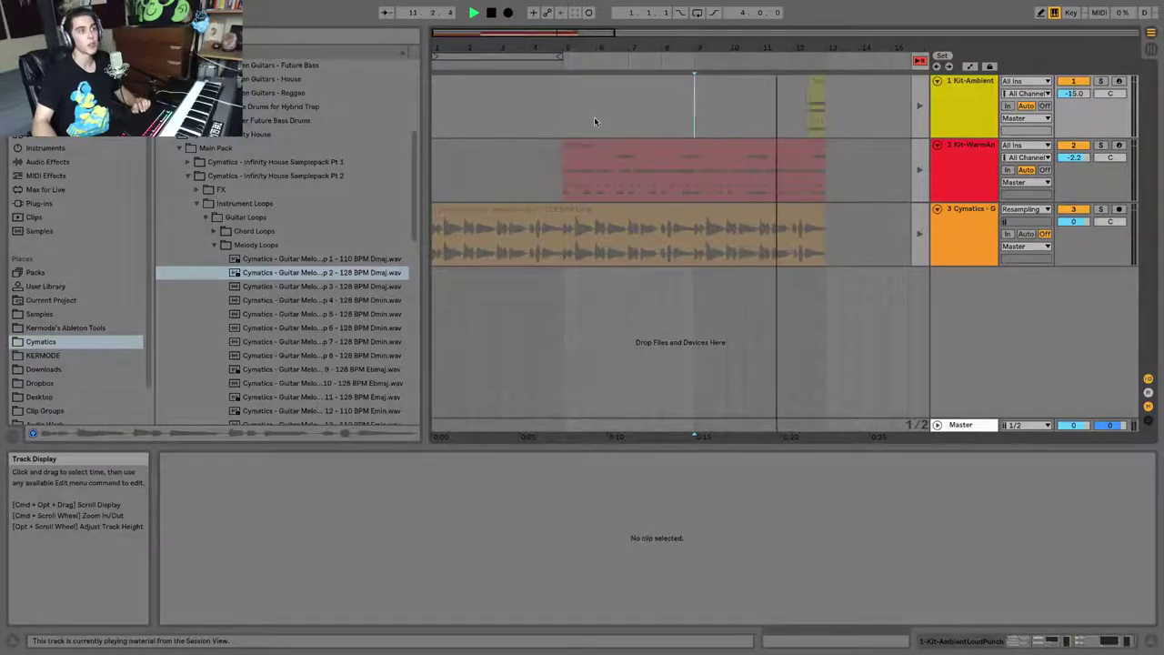
{"action": "key", "text": "space"}
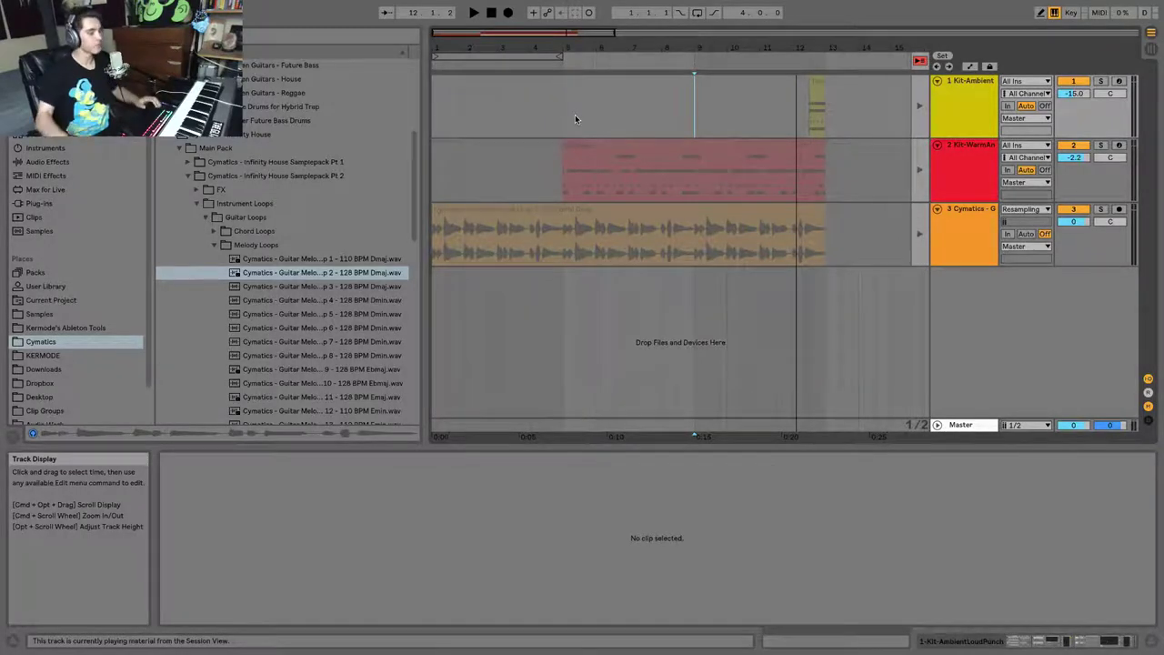
Compare Session View with the Arrangement, selecting the clips across all three tracks up to bar 13.
{"action": "key", "text": "Tab"}
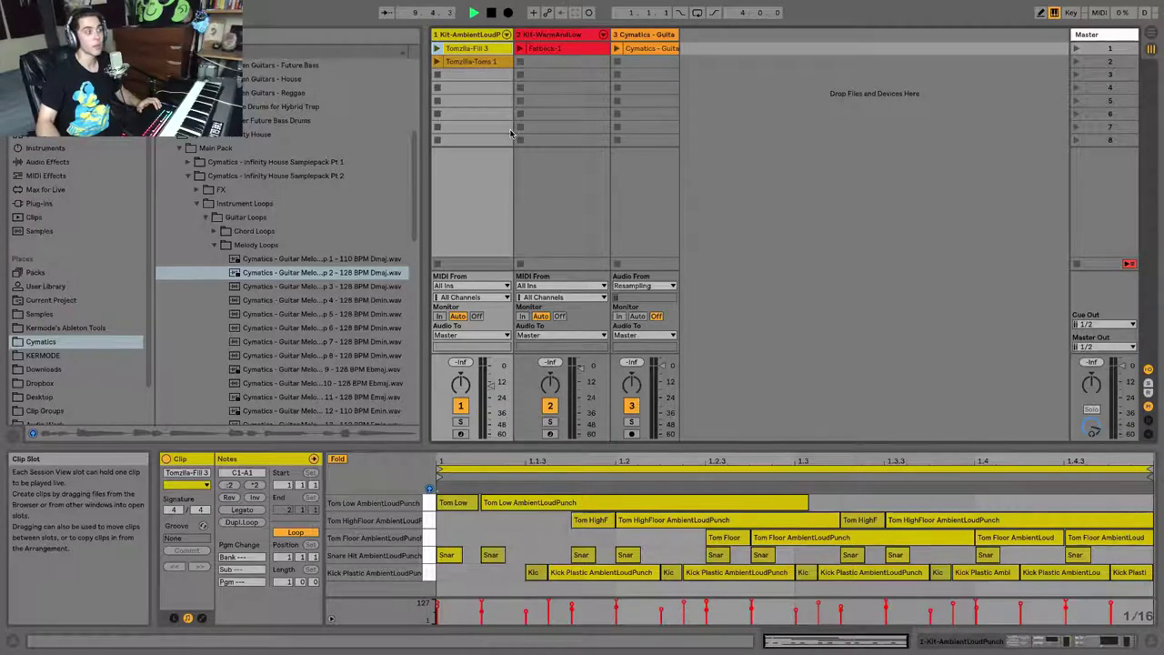
{"action": "key", "text": "Tab"}
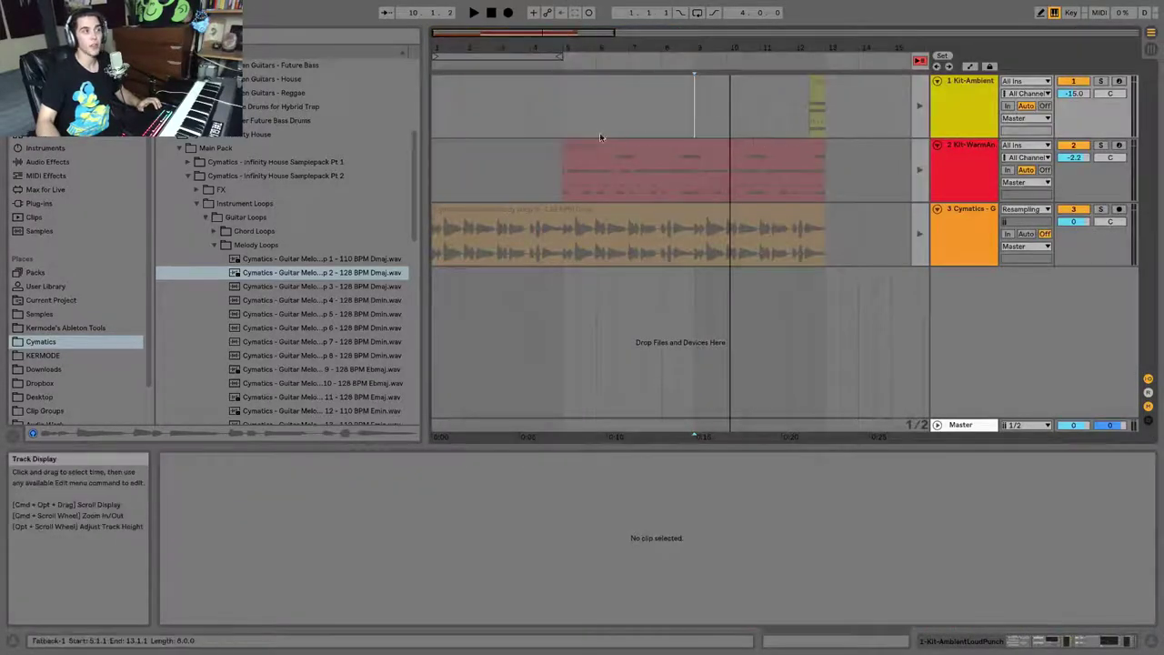
{"action": "left_click_drag", "start_coordinate": [559, 120], "coordinate": [823, 228]}
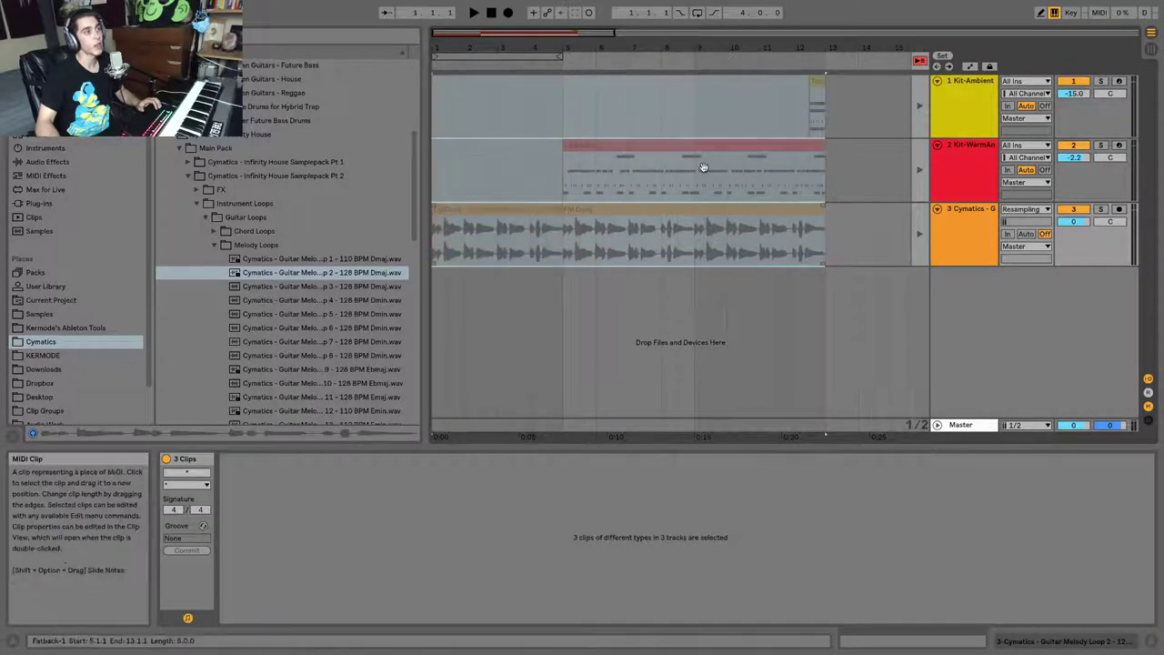
{"action": "key", "text": "Tab"}
{"action": "left_click", "coordinate": [531, 87]}
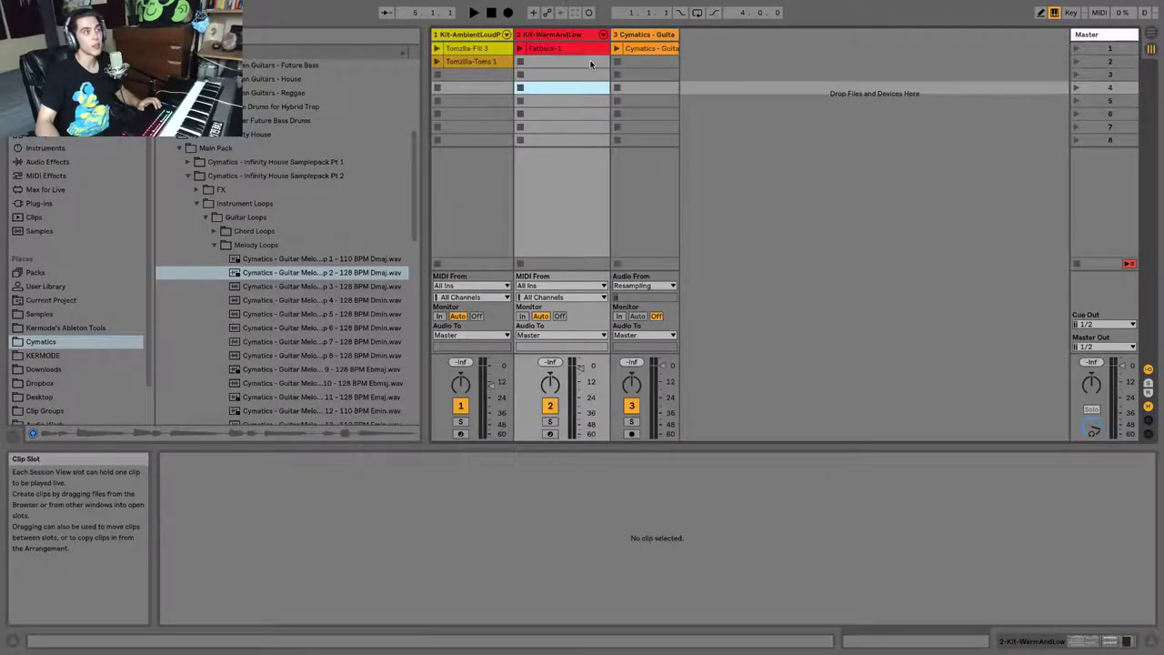
{"action": "key", "text": "Tab"}
{"action": "key", "text": "Tab"}
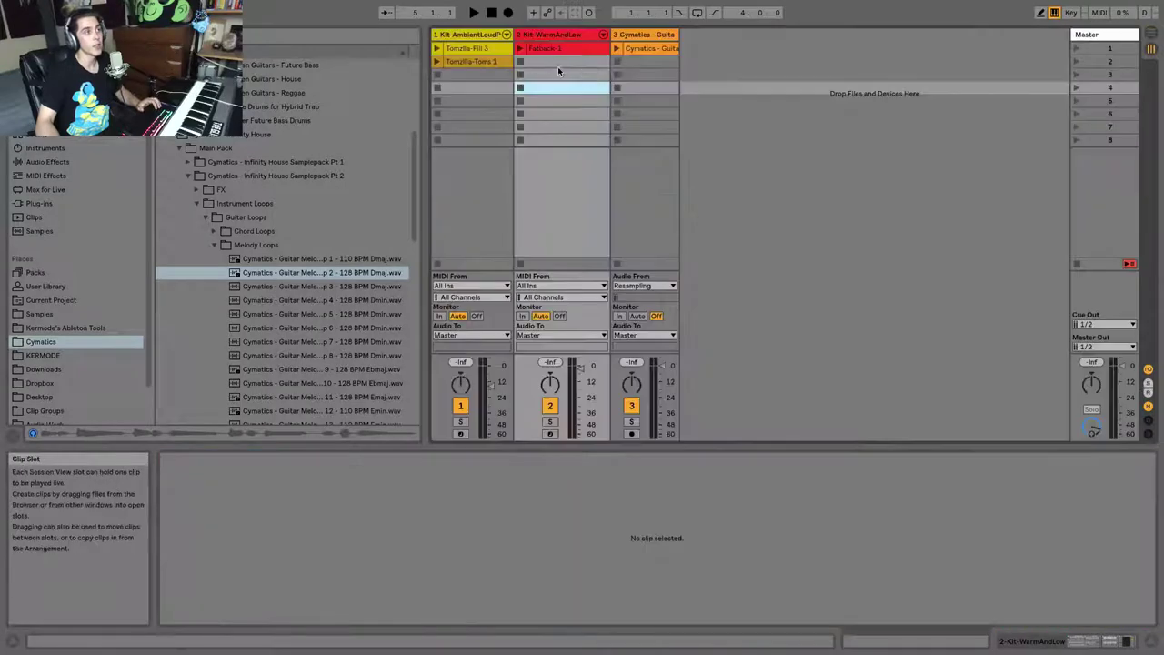
{"action": "key", "text": "Tab"}
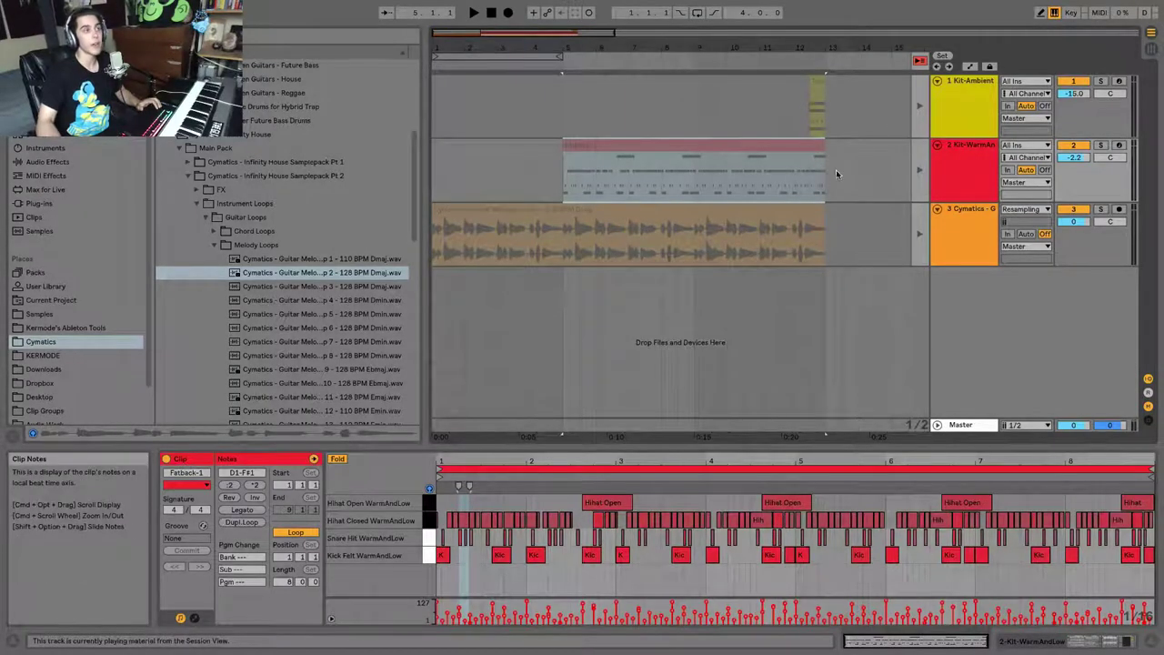
Return tracks 1 and 2, followed by all remaining tracks, to Arrangement playback.
{"action": "left_click", "coordinate": [918, 102]}
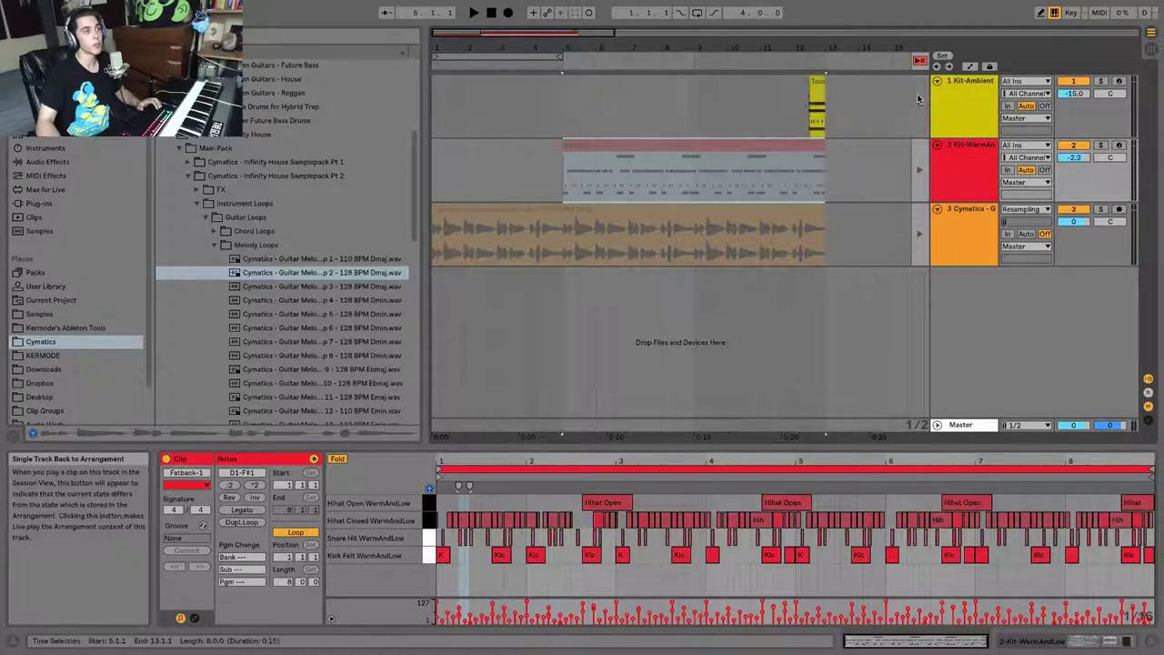
{"action": "left_click", "coordinate": [920, 166]}
{"action": "left_click", "coordinate": [919, 62]}
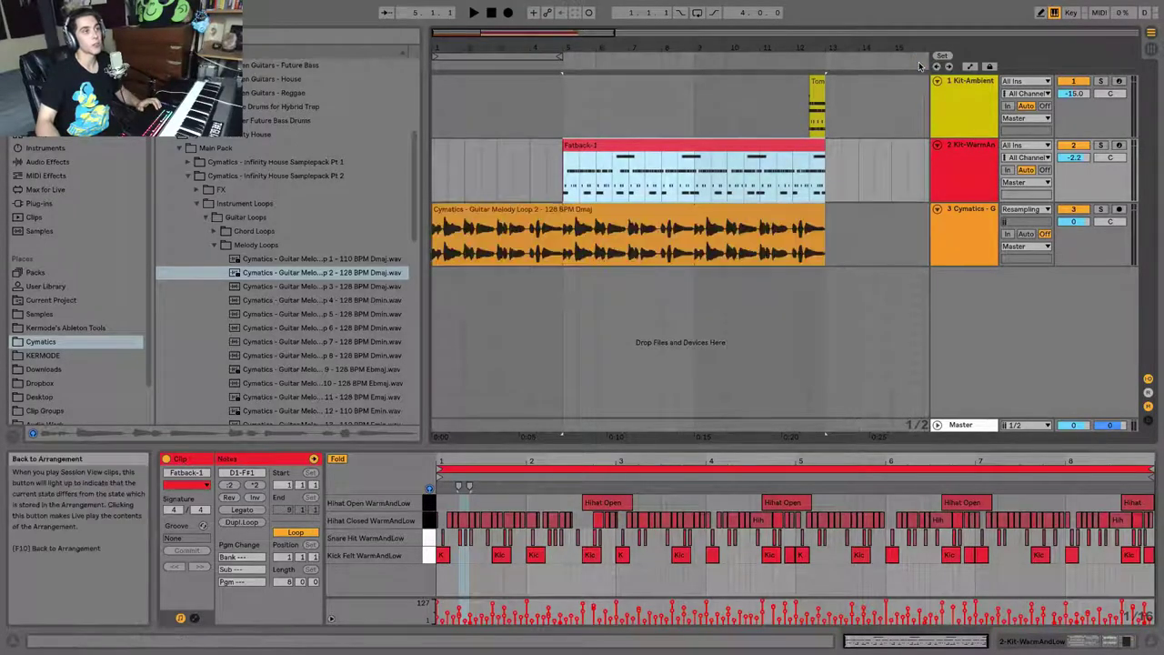
Play the Arrangement from bar 1 and move the Tomzilla-Fill 3 clip on track 1 to span 8.3.1 to 9.1.1, stopping playback.
{"action": "left_click", "coordinate": [700, 209]}
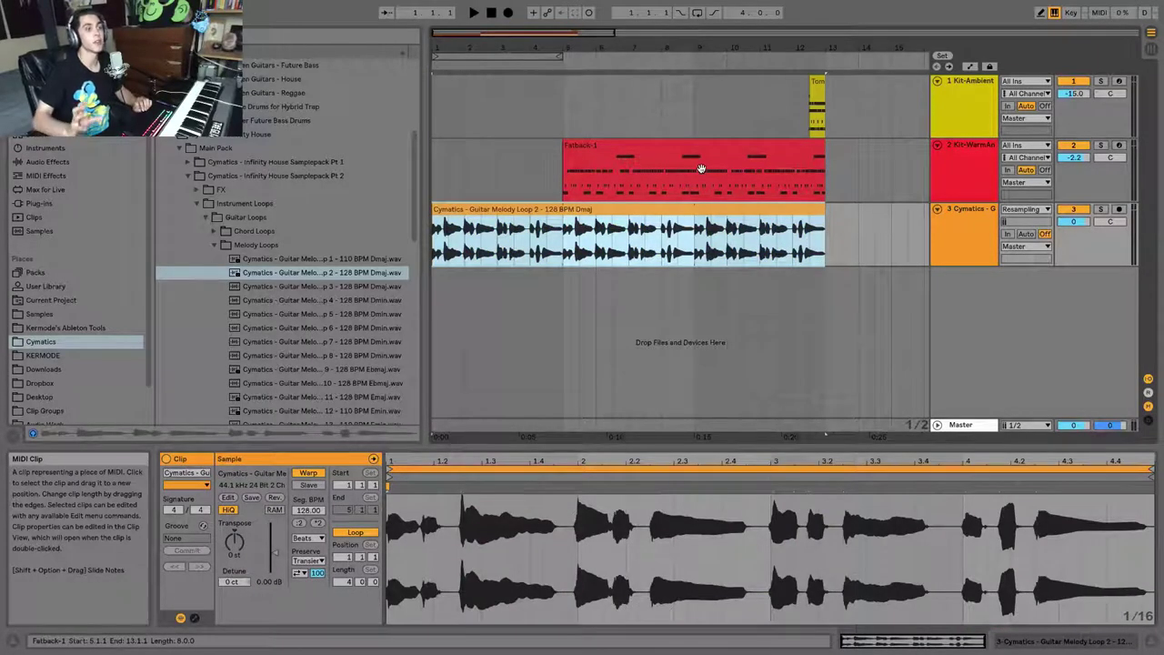
{"action": "key", "text": "space"}
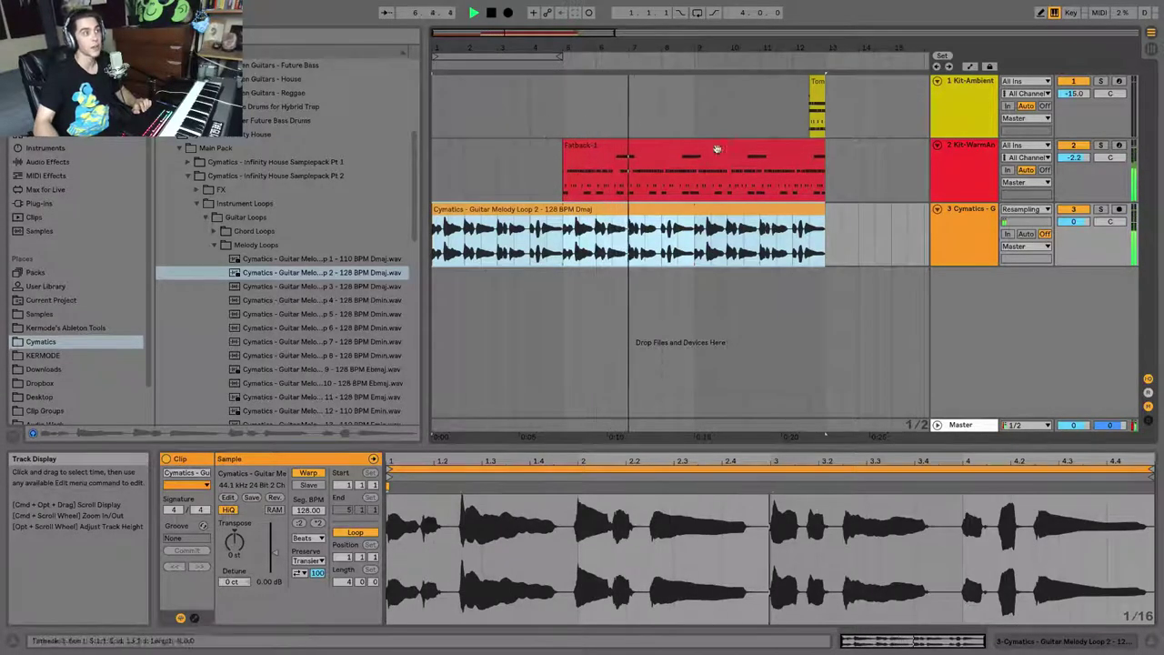
{"action": "left_click_drag", "start_coordinate": [822, 108], "coordinate": [691, 107]}
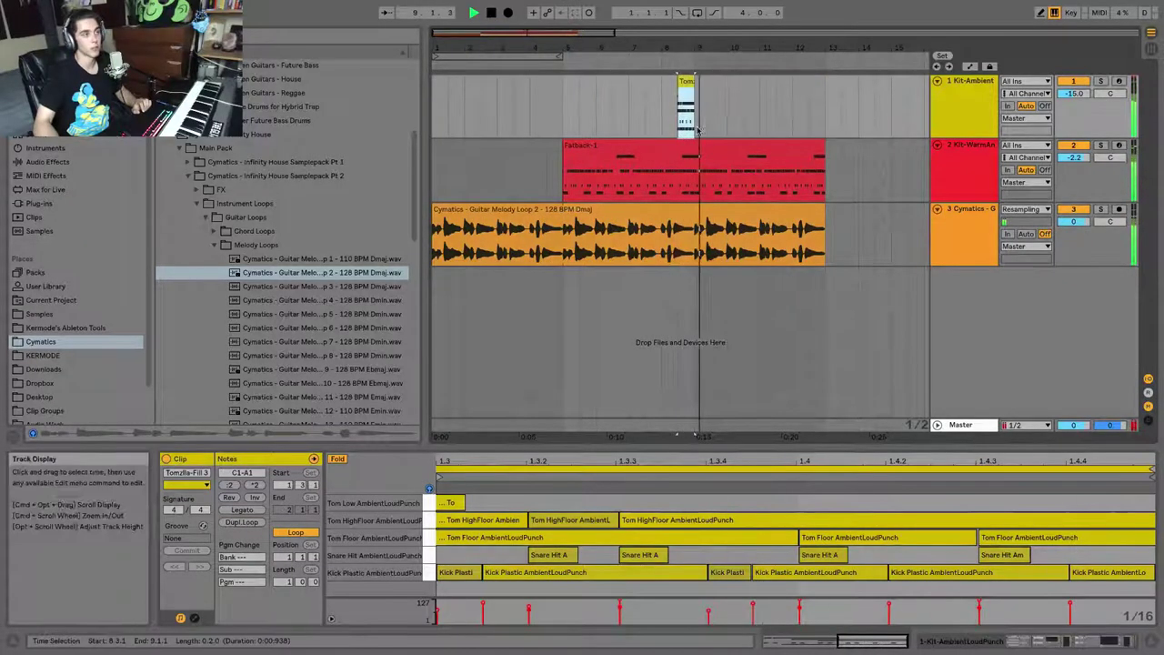
{"action": "key", "text": "space"}
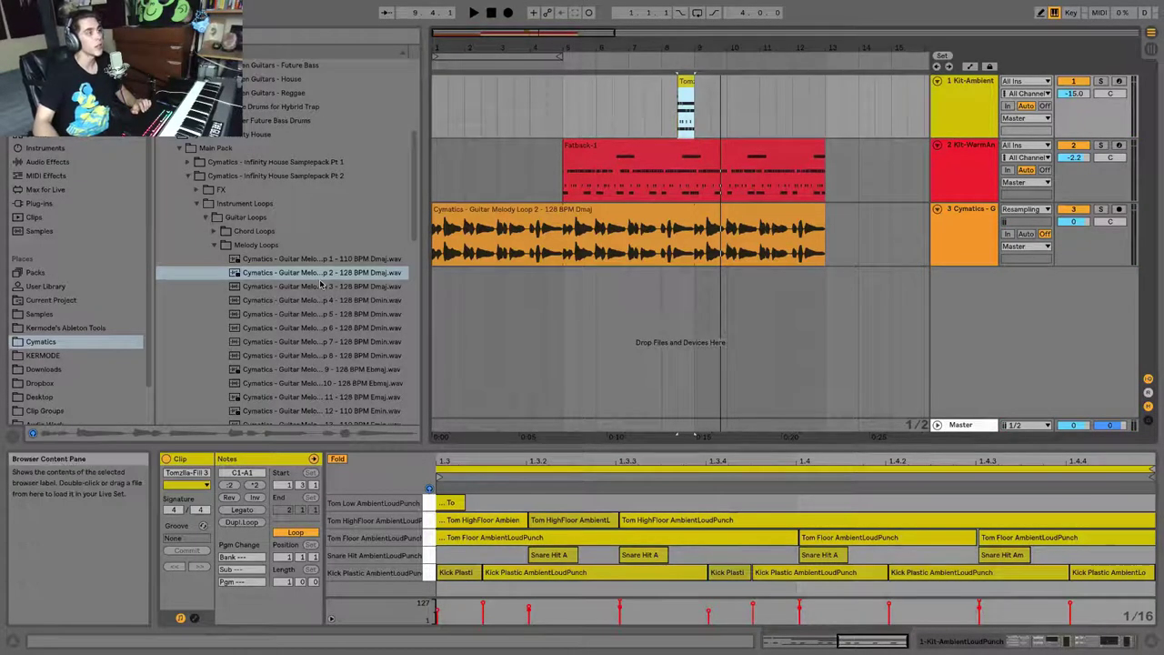
Load Cymatics Guitar Melody Loop 3 (128 BPM Dmaj) into the second Session slot of track 3, with warping and looping enabled.
{"action": "left_click", "coordinate": [323, 287]}
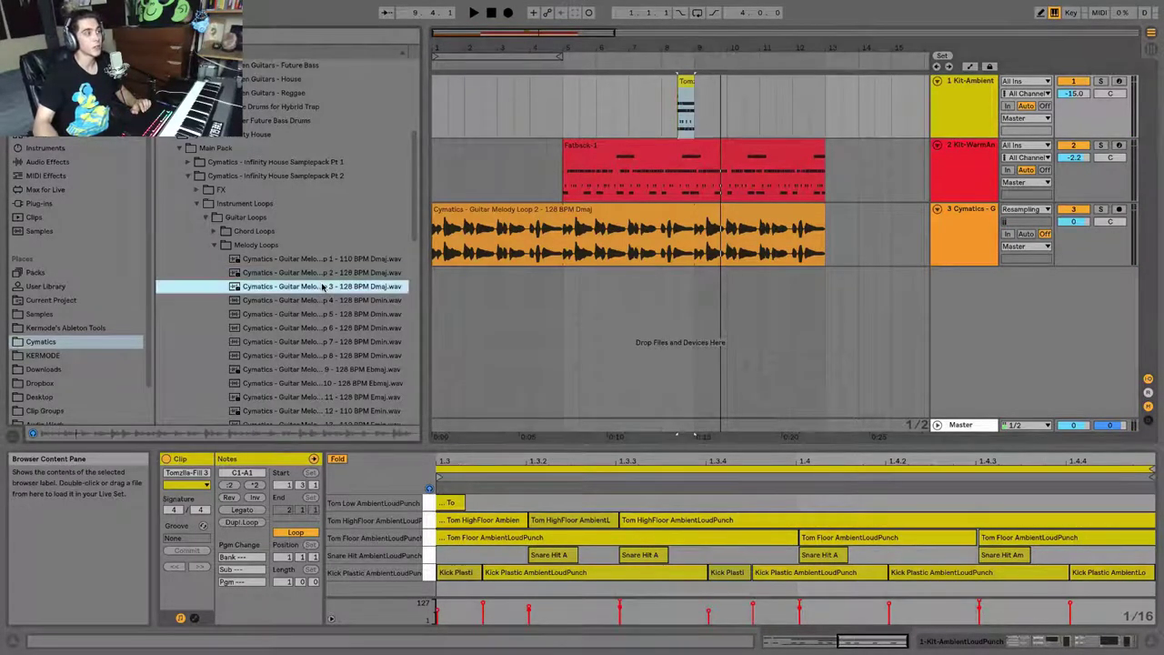
{"action": "key", "text": "Tab"}
{"action": "left_click_drag", "start_coordinate": [323, 286], "coordinate": [632, 66]}
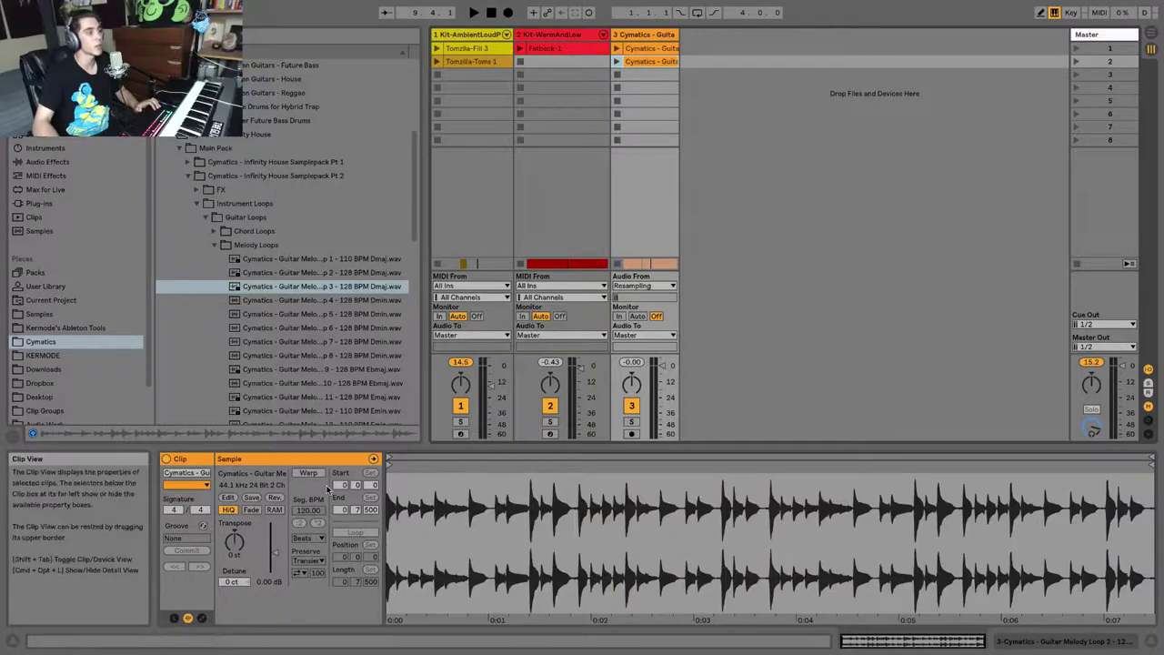
{"action": "left_click", "coordinate": [308, 474]}
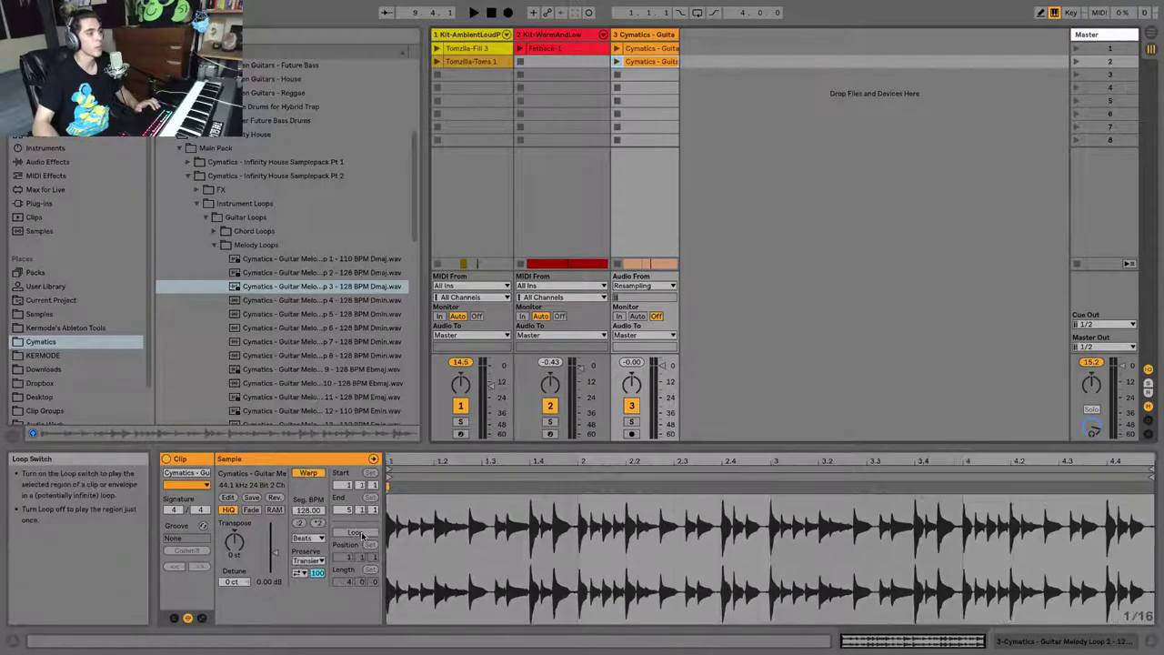
{"action": "left_click", "coordinate": [362, 535]}
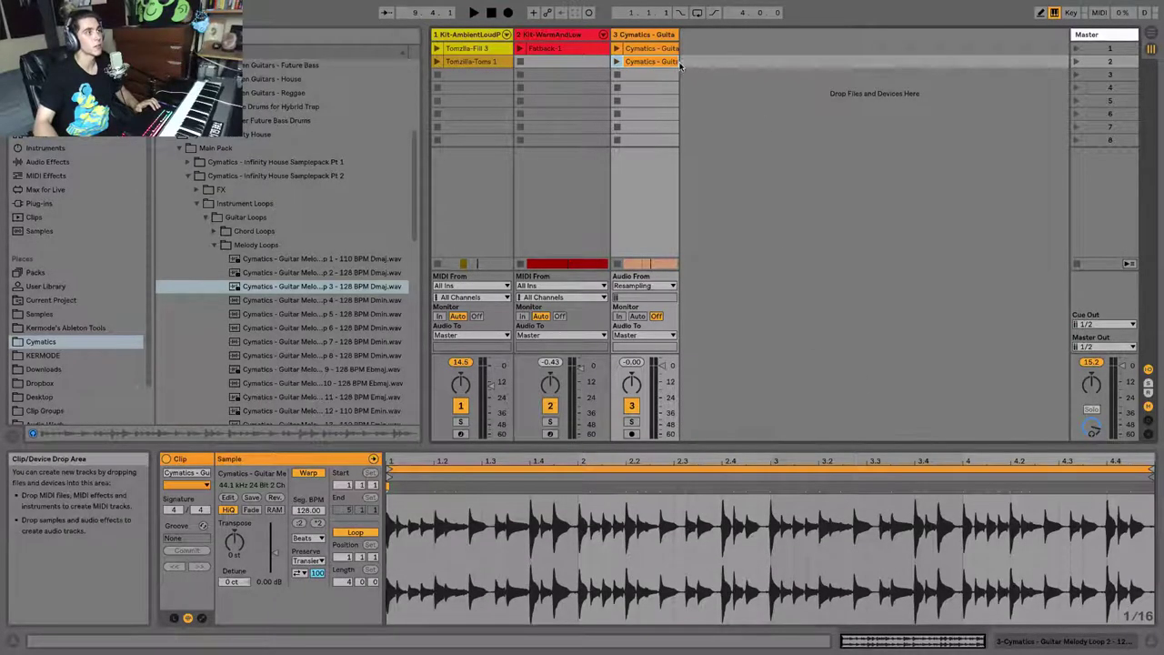
Review the guitar clip in the Arrangement, selecting bars 9 to 13 on track 3 and then the whole clip.
{"action": "key", "text": "Tab"}
{"action": "left_click", "coordinate": [434, 115]}
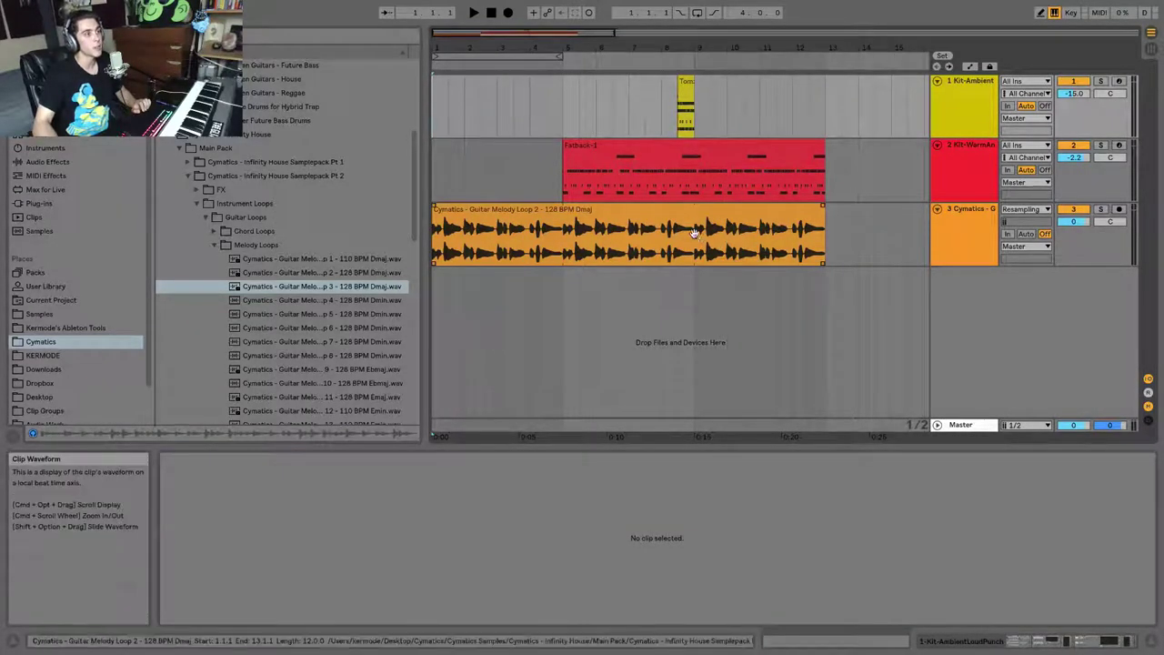
{"action": "left_click", "coordinate": [661, 229]}
{"action": "left_click_drag", "start_coordinate": [695, 238], "coordinate": [821, 250]}
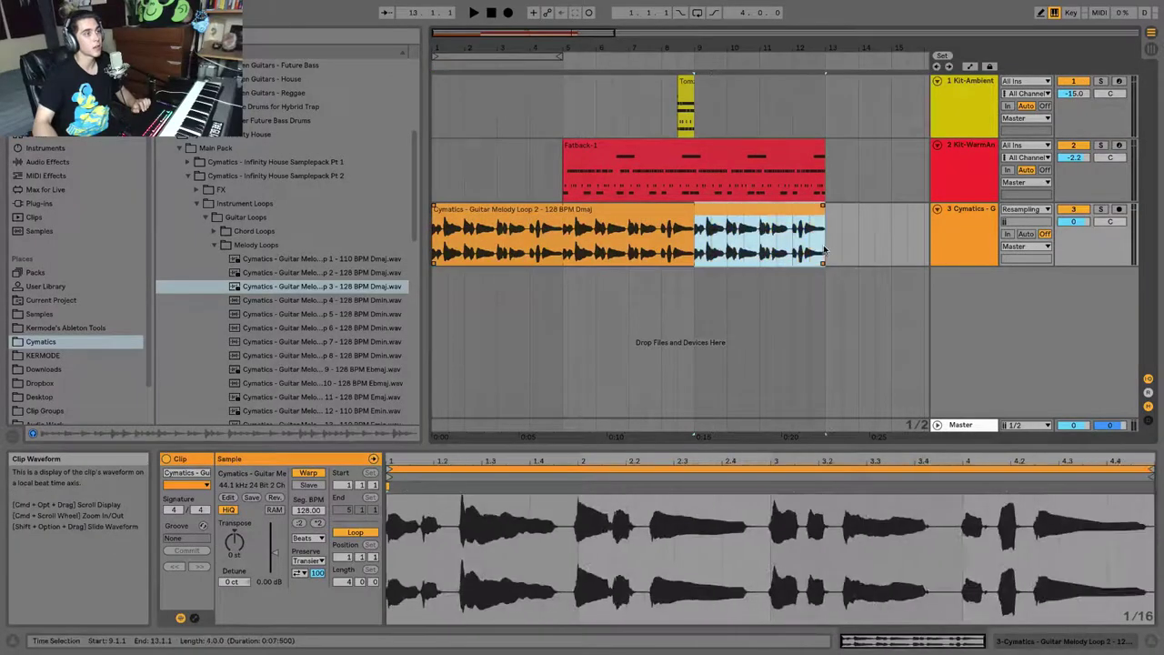
{"action": "left_click", "coordinate": [500, 210]}
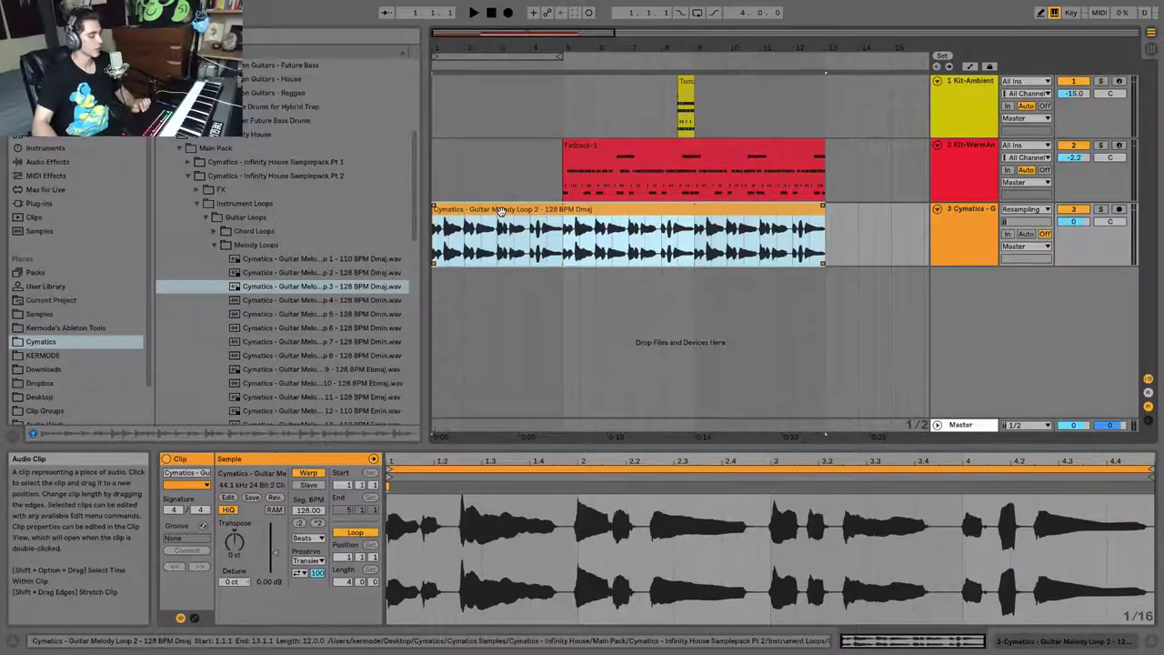
Play the Arrangement from bar 1, select the guitar part from bar 5 to 9, and launch Guitar Melody Loop 3 in Session View.
{"action": "key", "text": "space"}
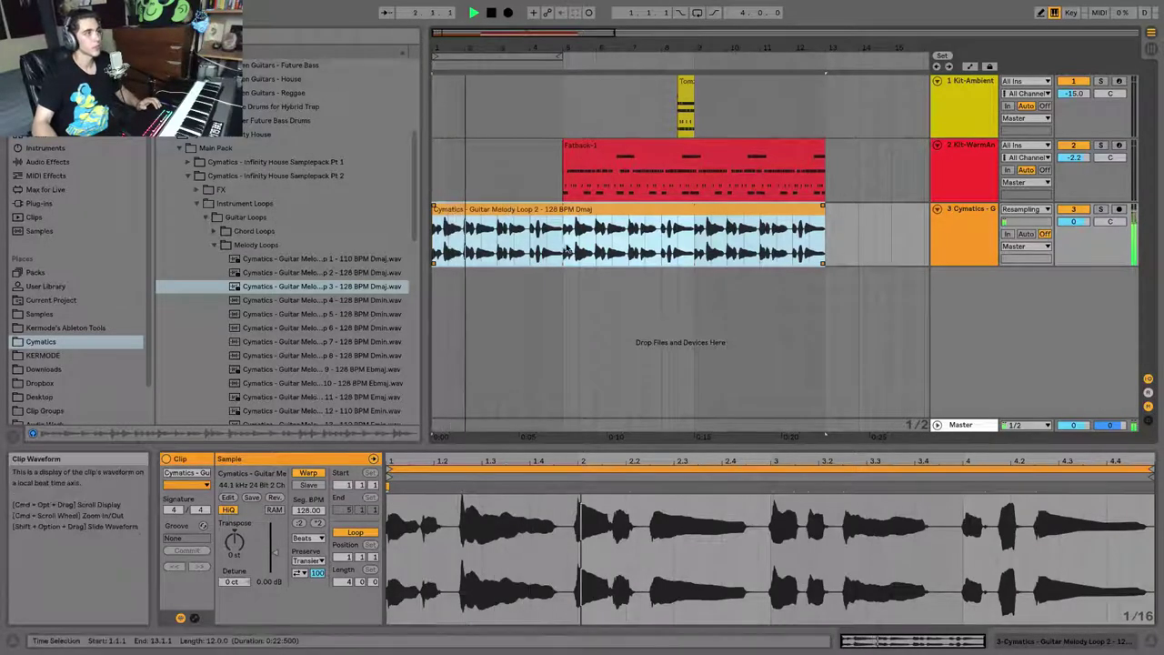
{"action": "left_click_drag", "start_coordinate": [567, 248], "coordinate": [696, 247]}
{"action": "key", "text": "Tab"}
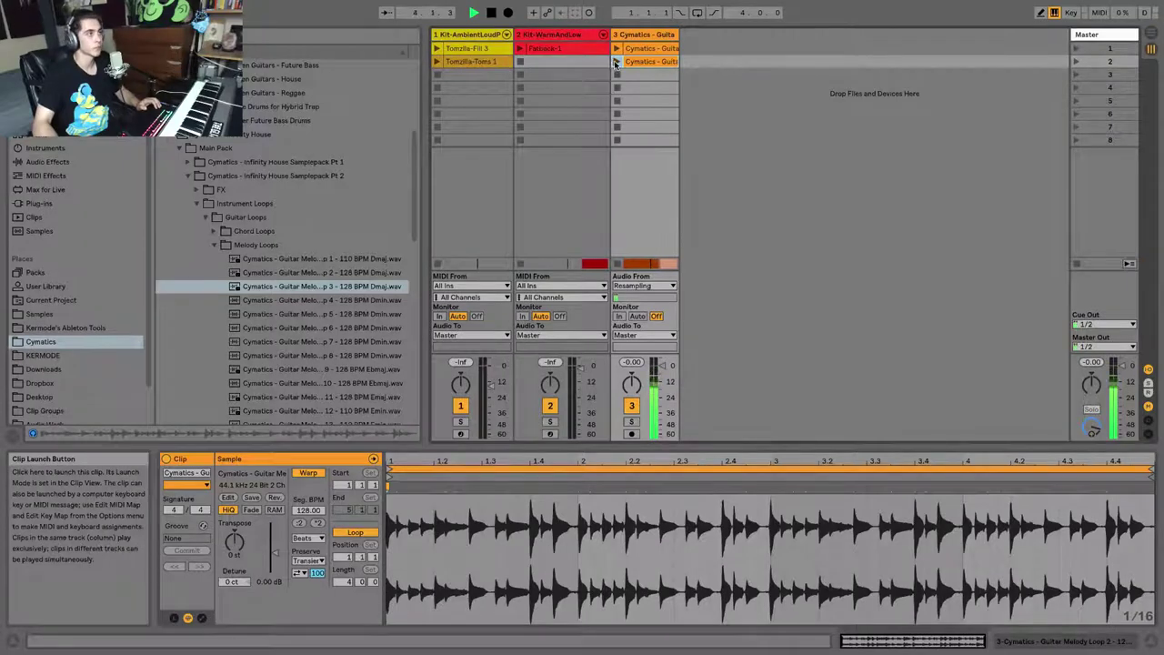
{"action": "left_click", "coordinate": [615, 61]}
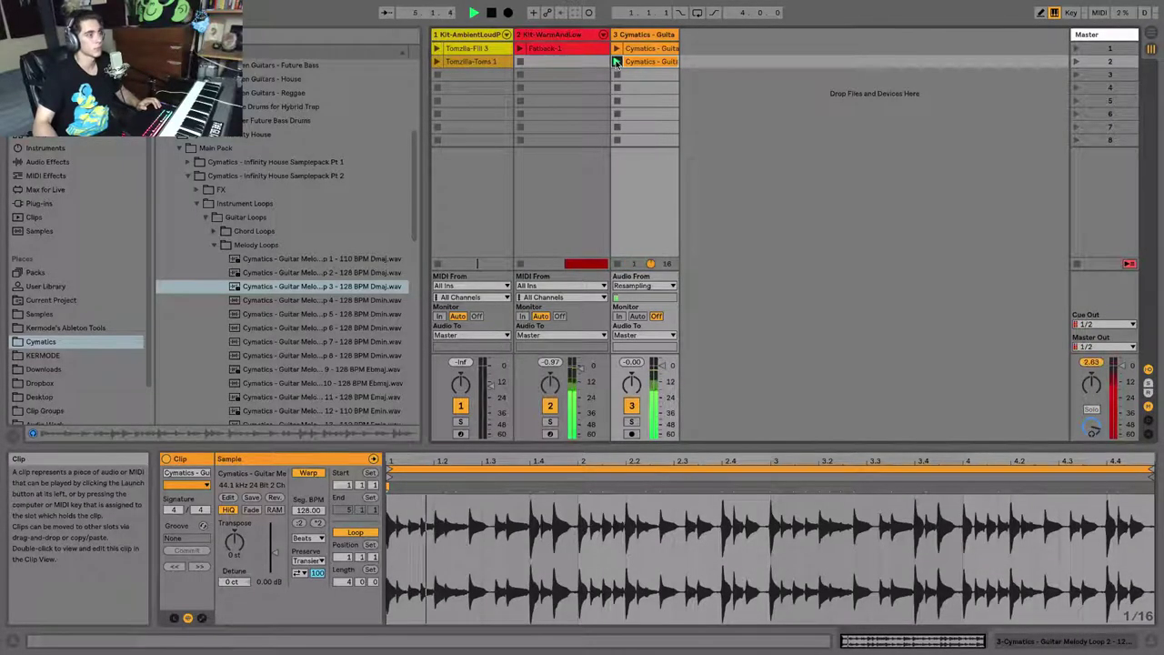
Play Tomzilla-Toms 1 from Session View over the Arrangement, then return every track to Arrangement playback.
{"action": "key", "text": "Tab"}
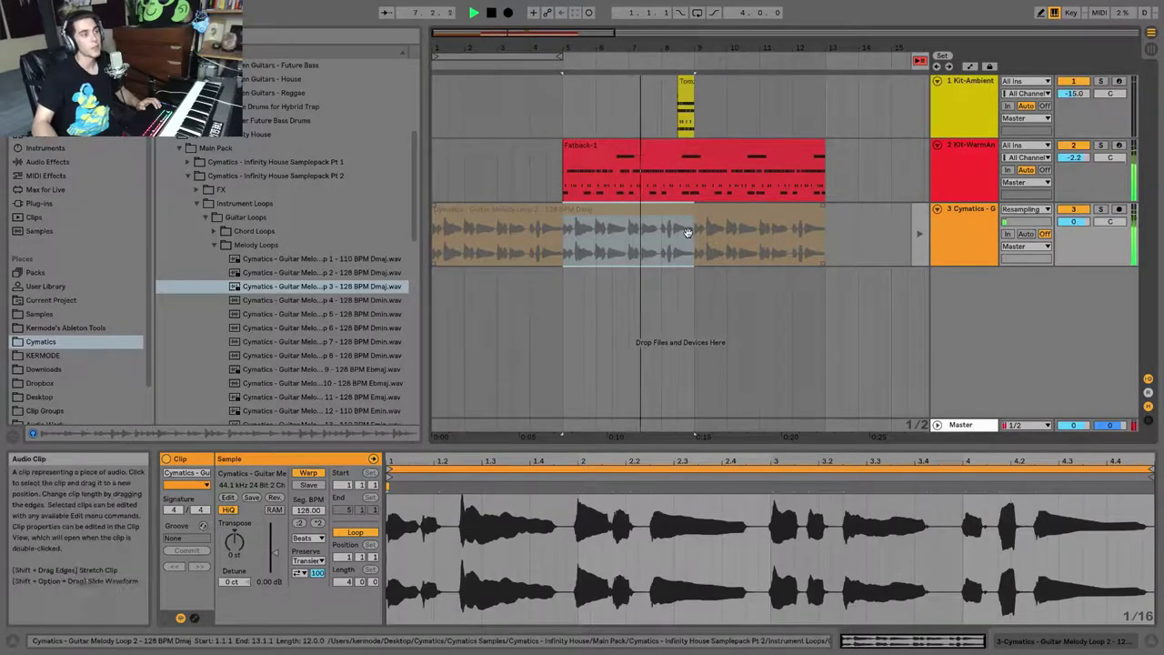
{"action": "key", "text": "Tab"}
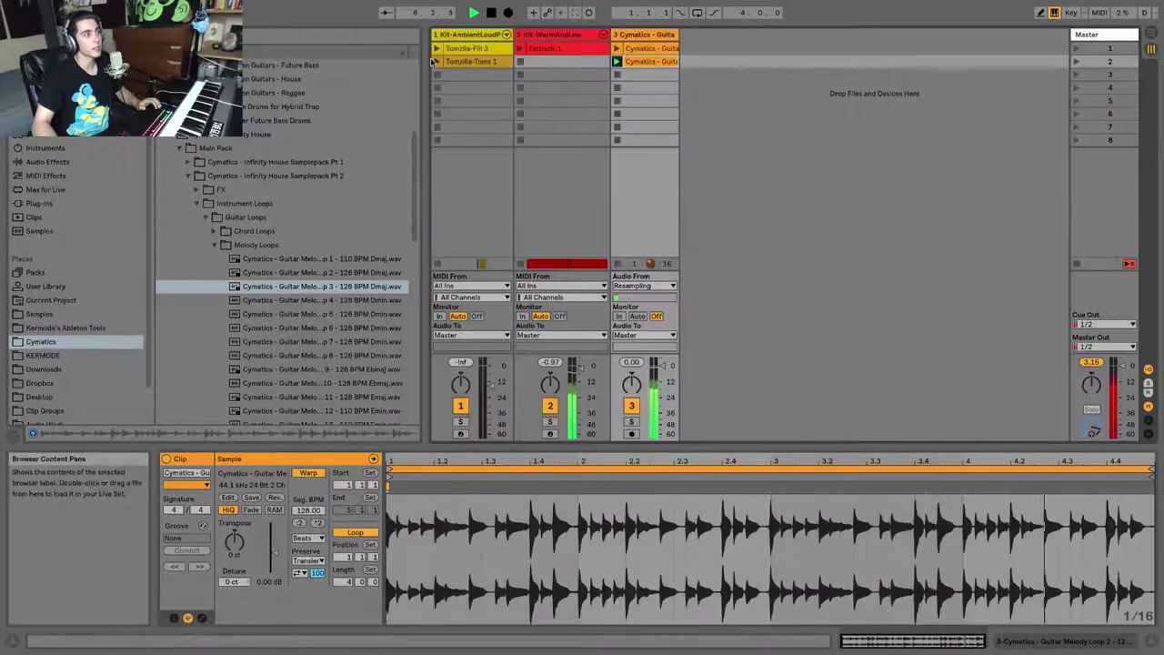
{"action": "left_click", "coordinate": [470, 61]}
{"action": "key", "text": "Tab"}
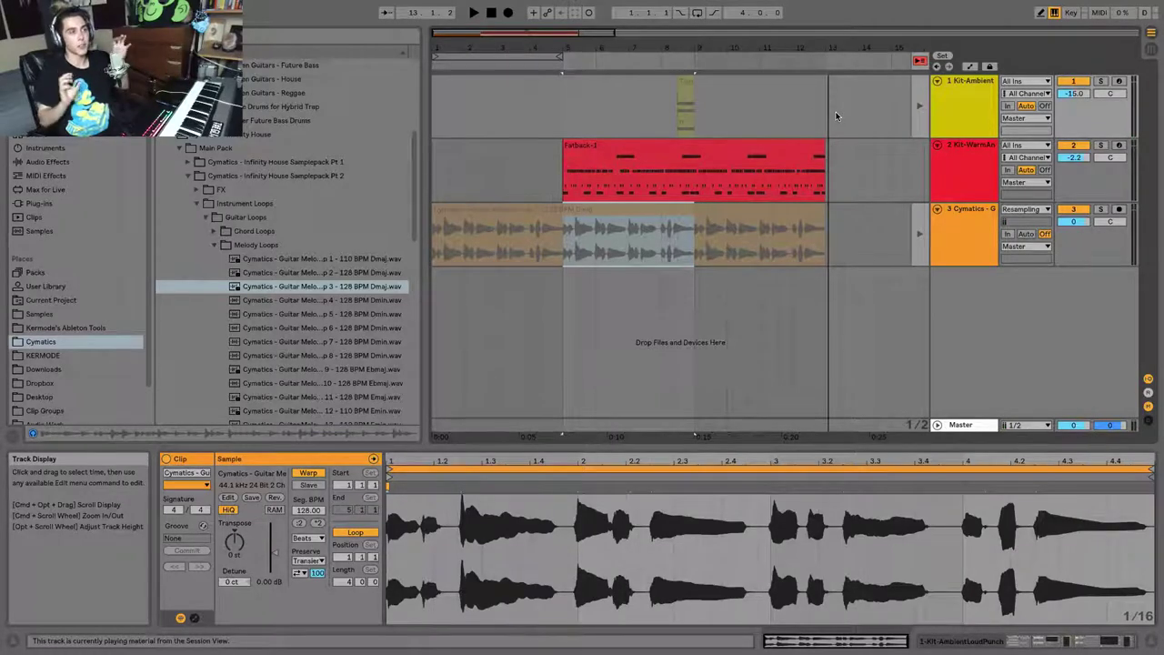
{"action": "left_click", "coordinate": [919, 60]}
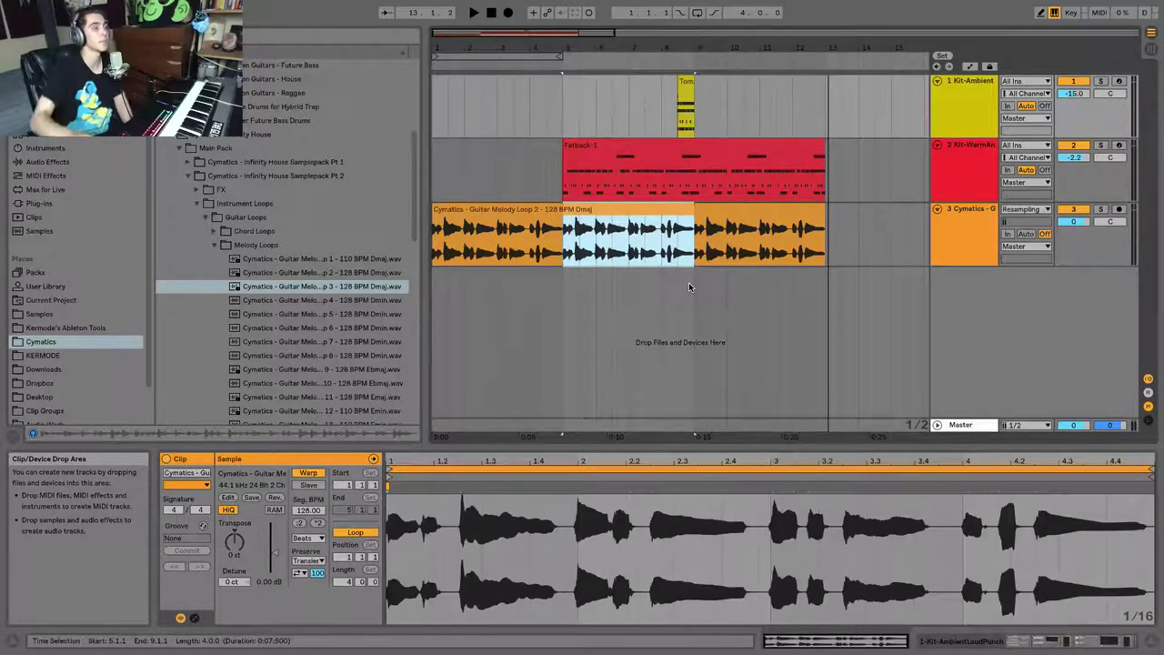
Select the whole guitar clip, play the Arrangement from bar 1, and override track 3 with Guitar Melody Loop 3 from Session View.
{"action": "left_click", "coordinate": [674, 224]}
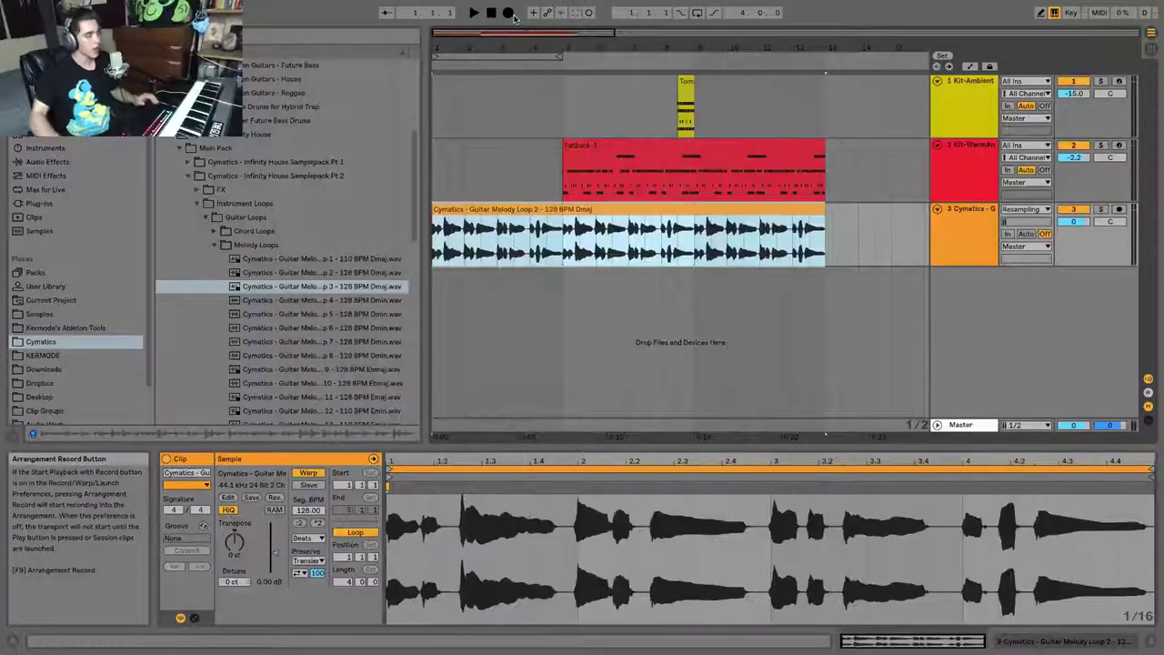
{"action": "key", "text": "Tab"}
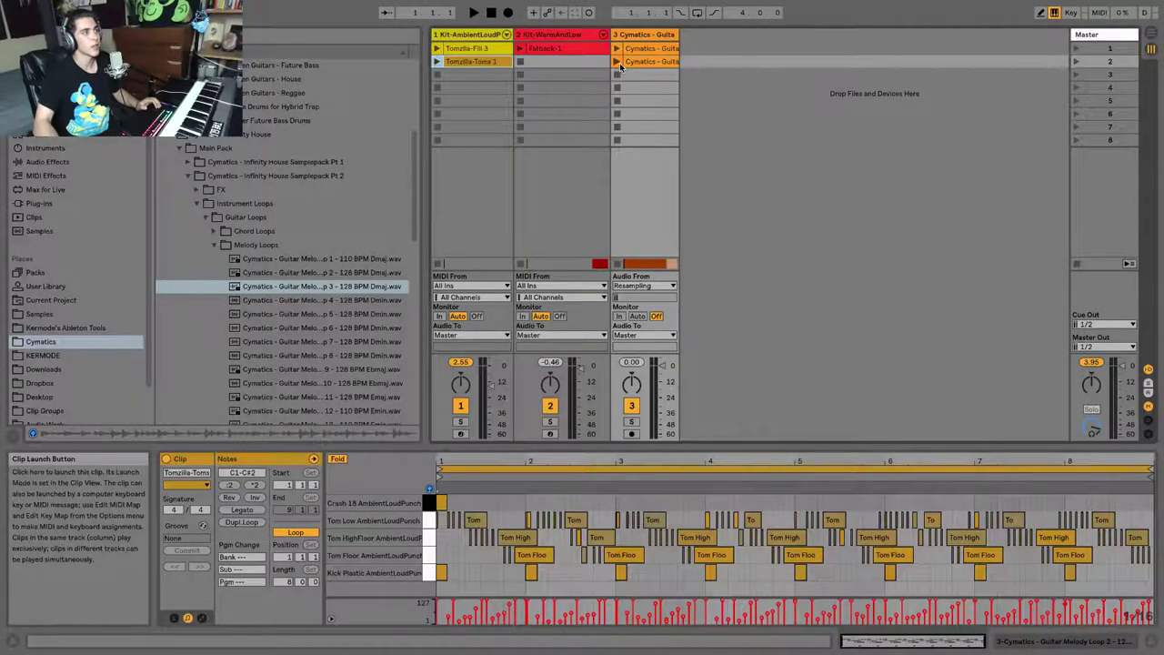
{"action": "key", "text": "Tab"}
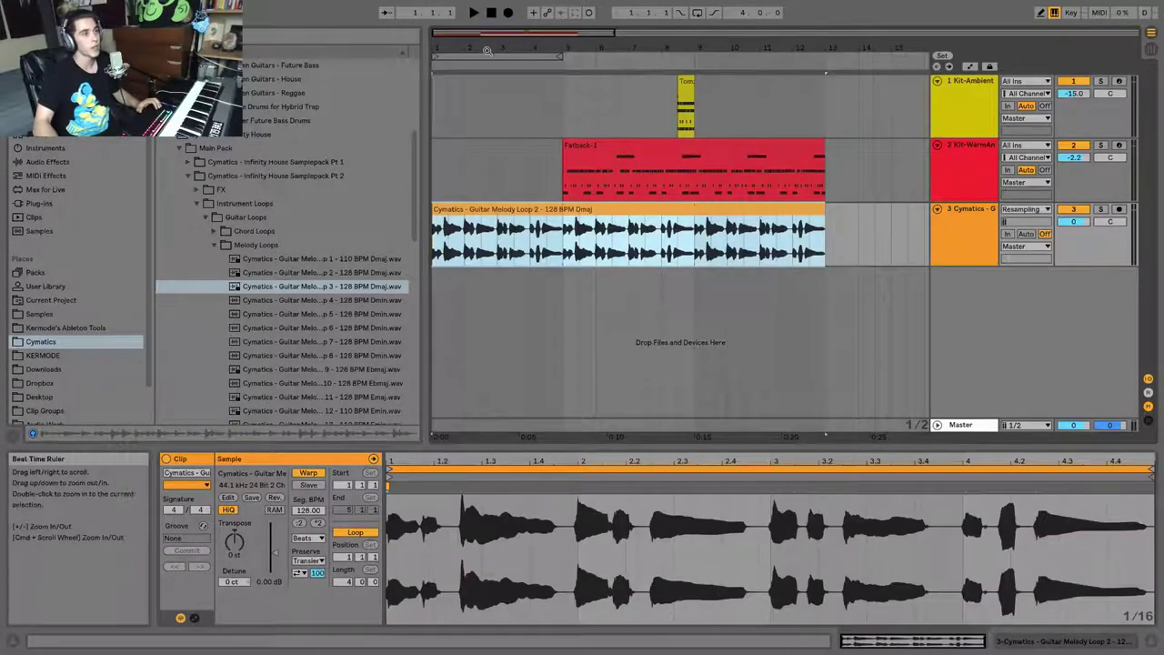
{"action": "key", "text": "space"}
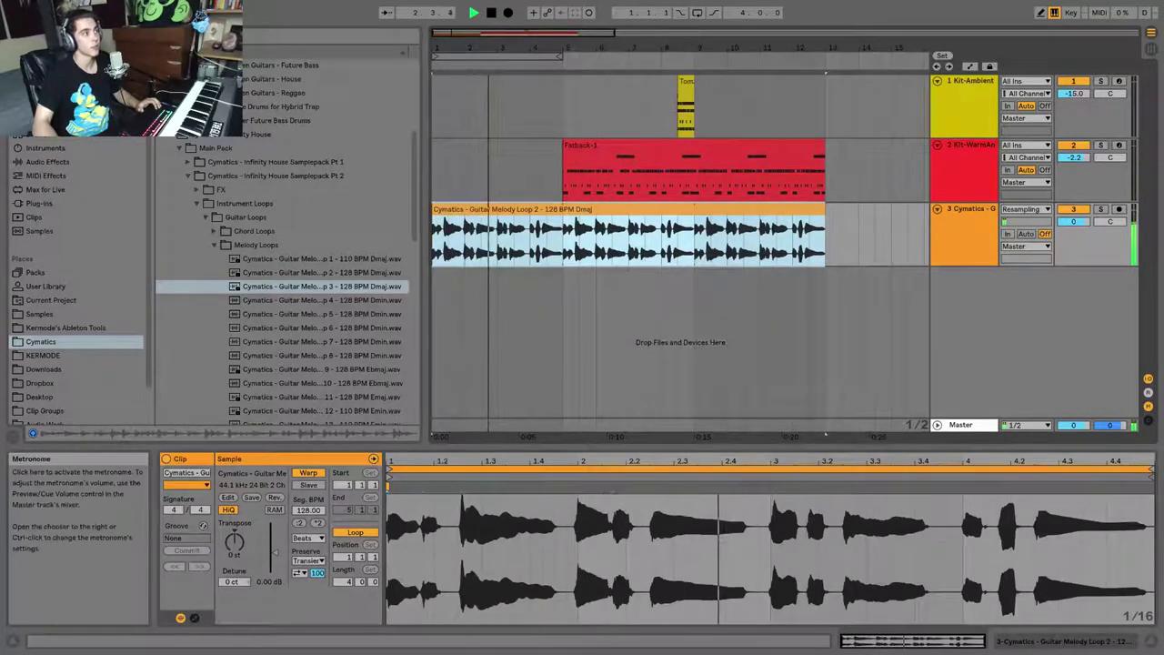
{"action": "key", "text": "Tab"}
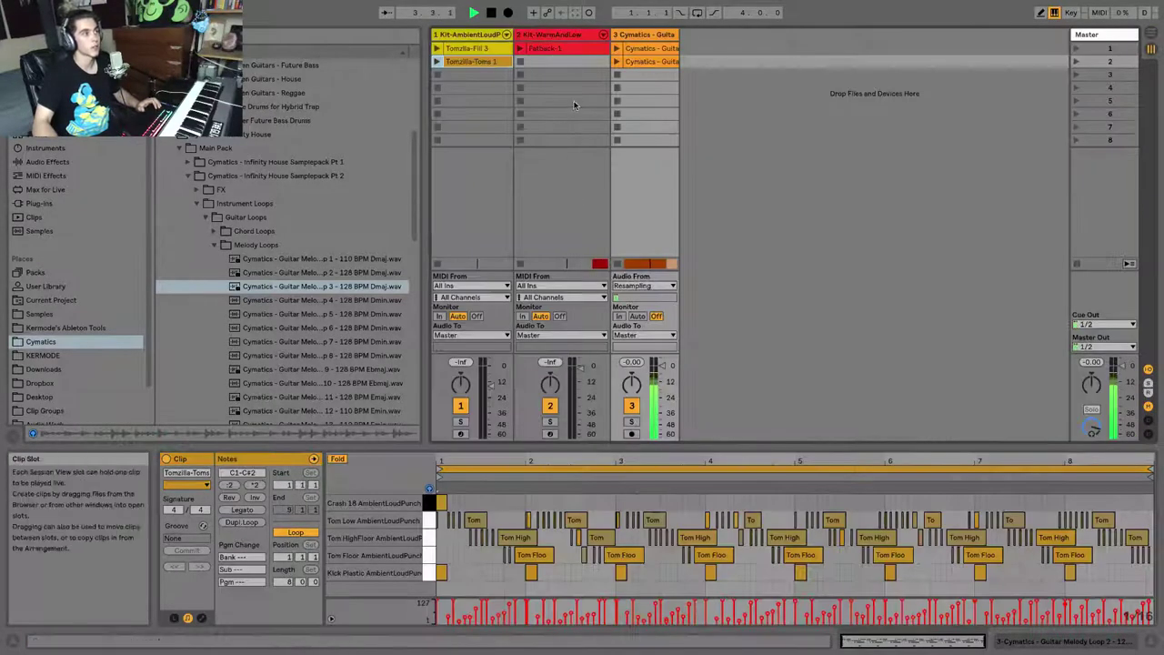
{"action": "left_click", "coordinate": [617, 62]}
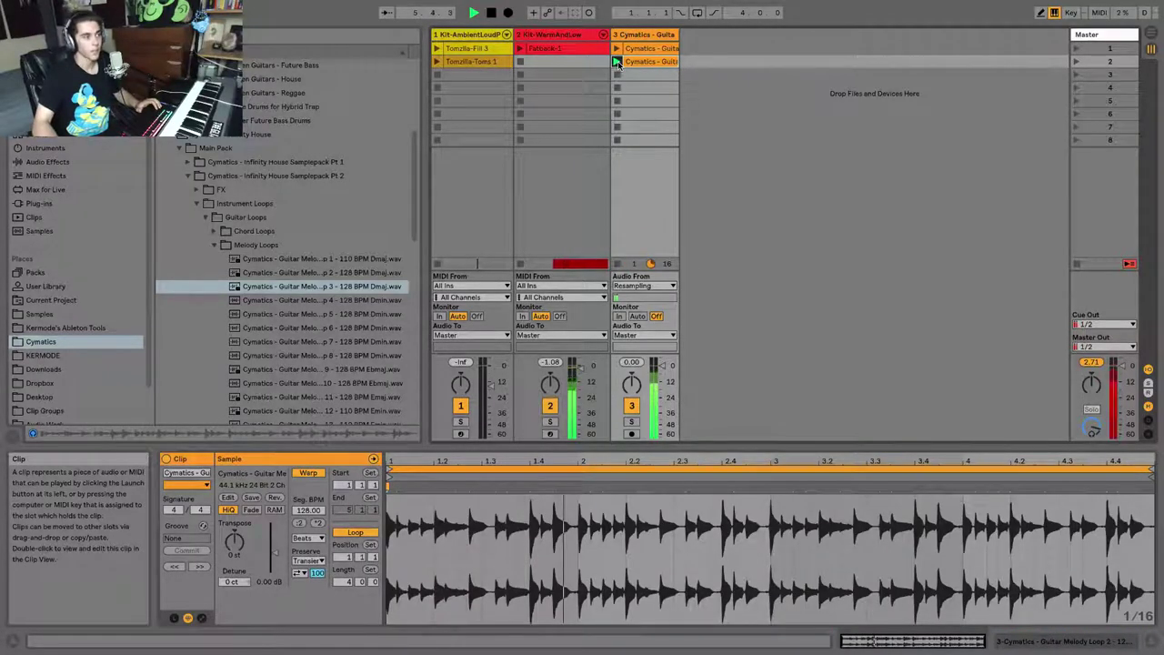
Stop playback in the Arrangement and return the overridden guitar track to its Arrangement clip.
{"action": "key", "text": "Tab"}
{"action": "key", "text": "space"}
{"action": "left_click", "coordinate": [602, 184]}
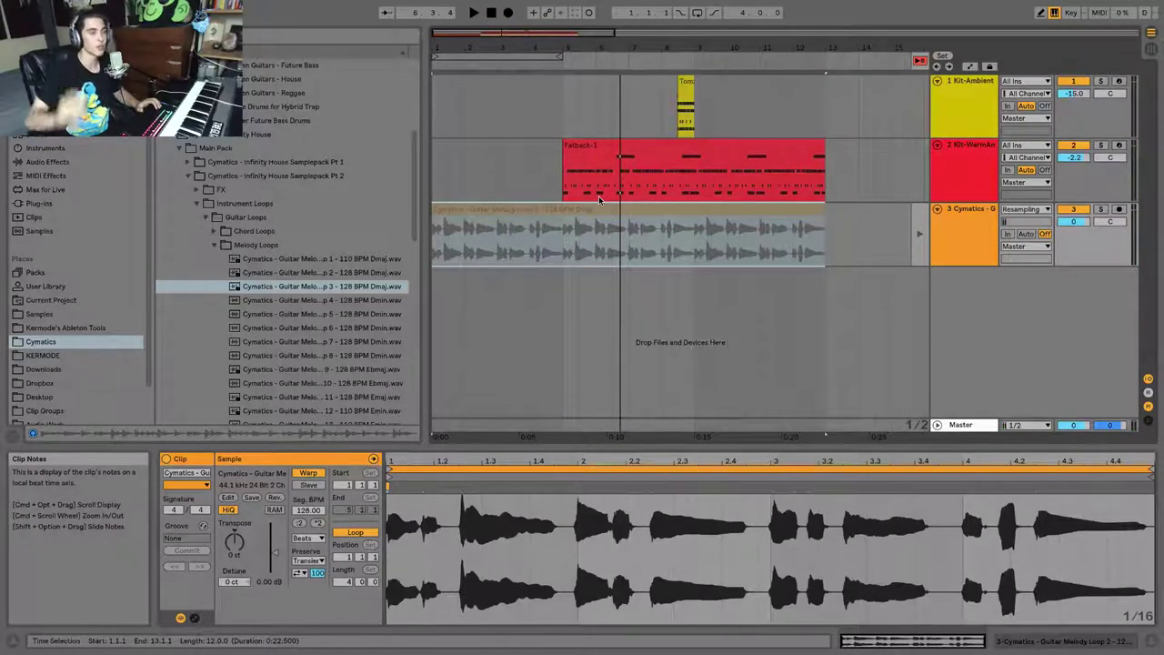
{"action": "left_click", "coordinate": [920, 61]}
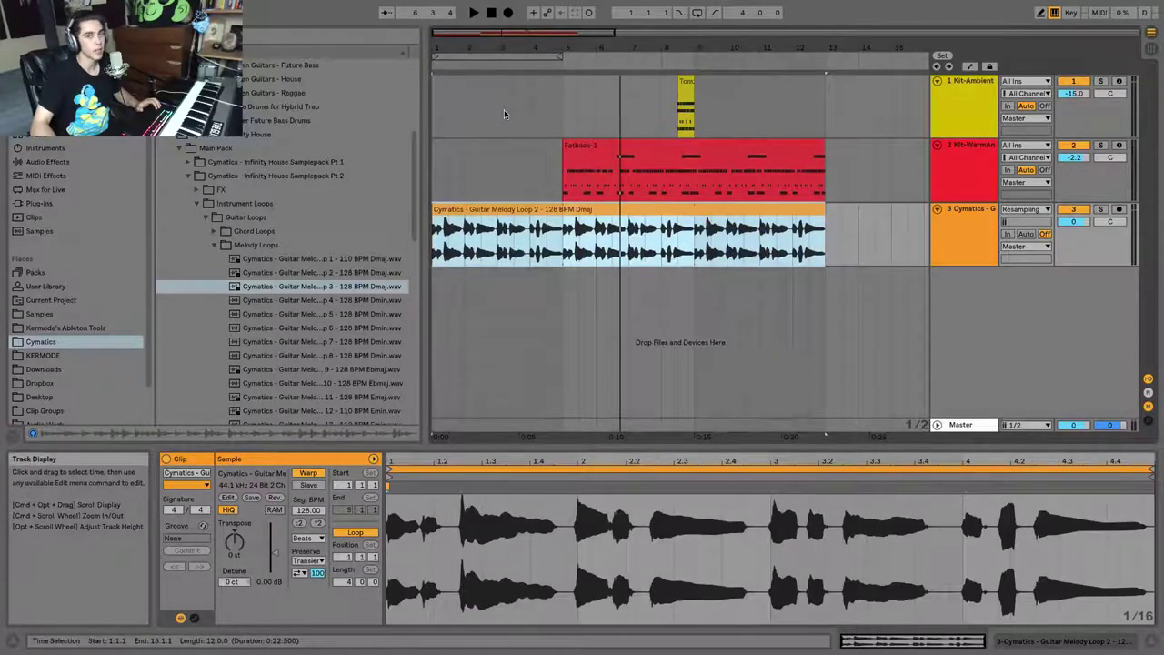
Restart the Arrangement from bar 1 and launch the second guitar loop on track 3 again in Session View.
{"action": "left_click", "coordinate": [471, 18]}
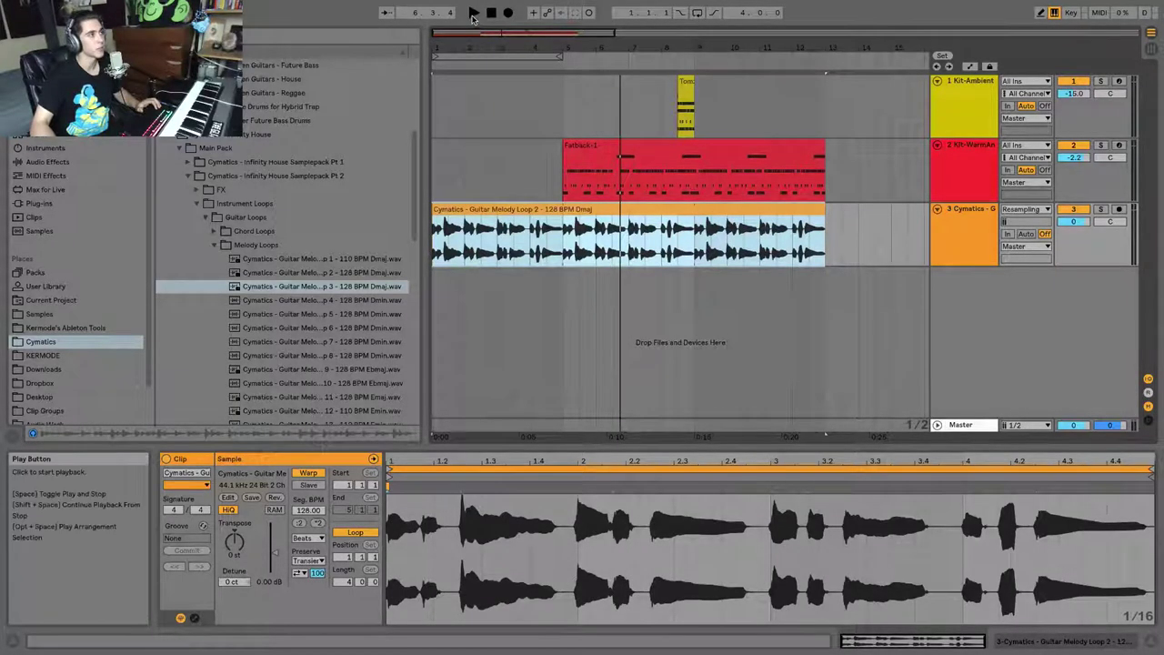
{"action": "key", "text": "Tab"}
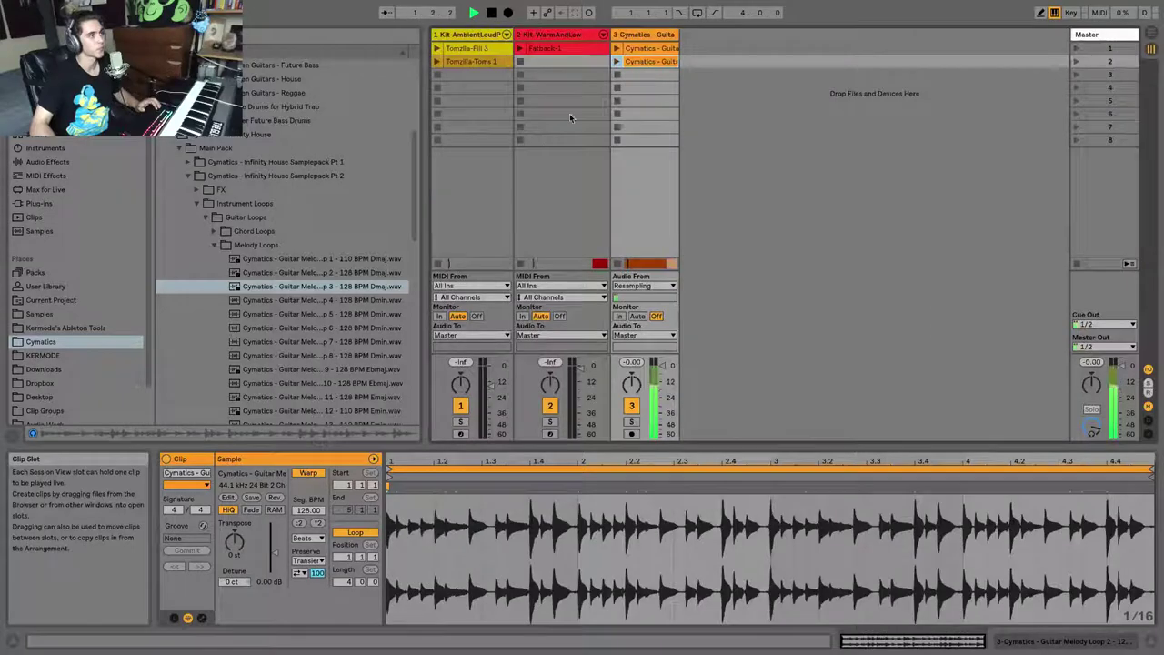
{"action": "left_click", "coordinate": [616, 62]}
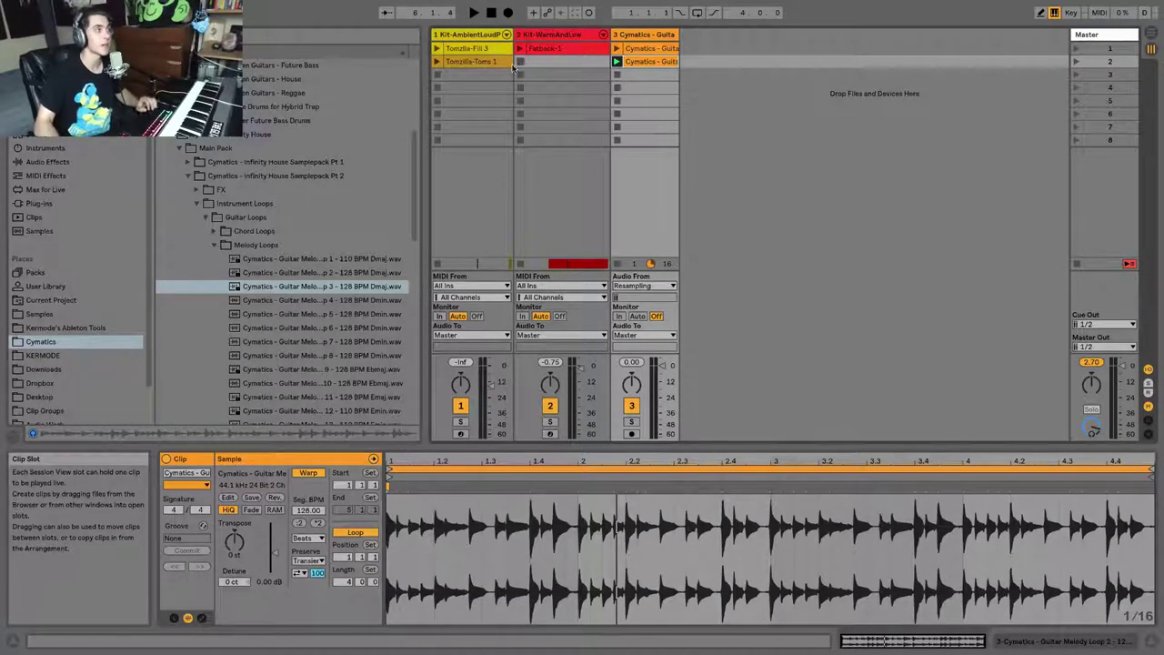
Turn on the metronome, set the global launch quantization to None, and return to the Arrangement.
{"action": "left_click", "coordinate": [187, 13]}
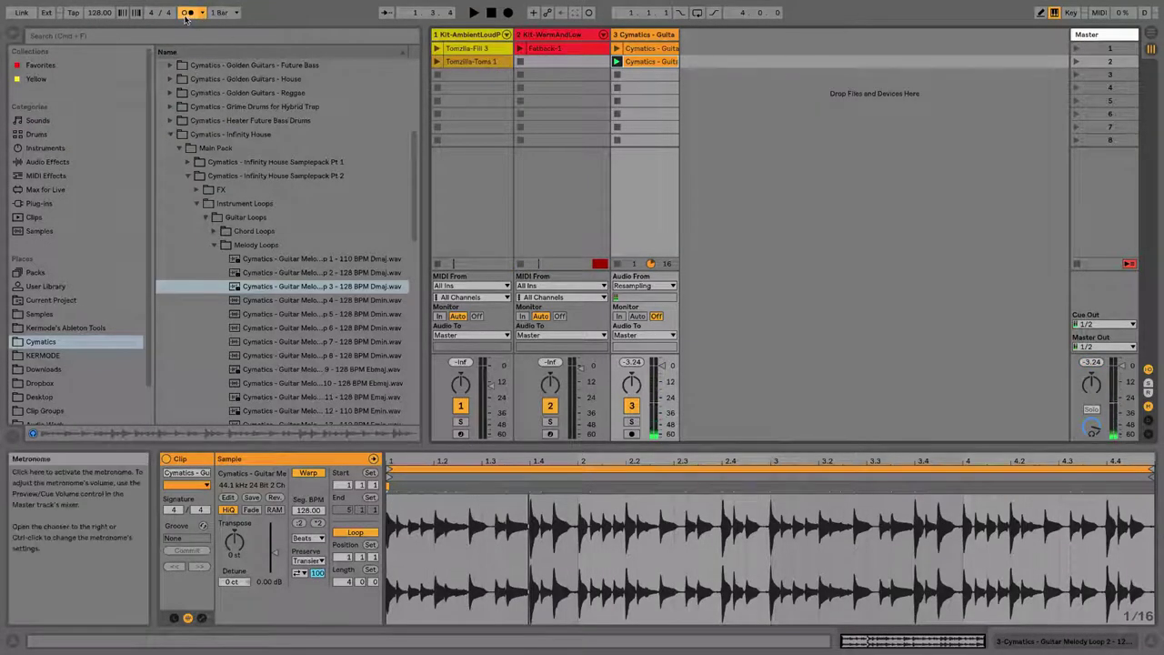
{"action": "left_click", "coordinate": [211, 13]}
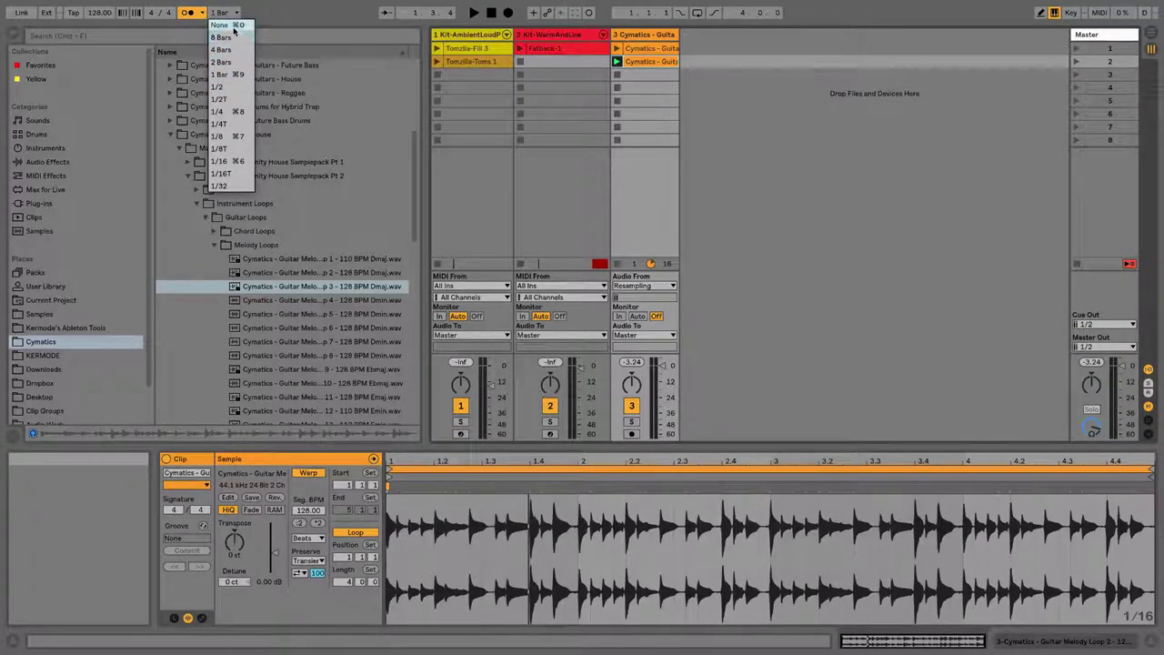
{"action": "left_click", "coordinate": [221, 24]}
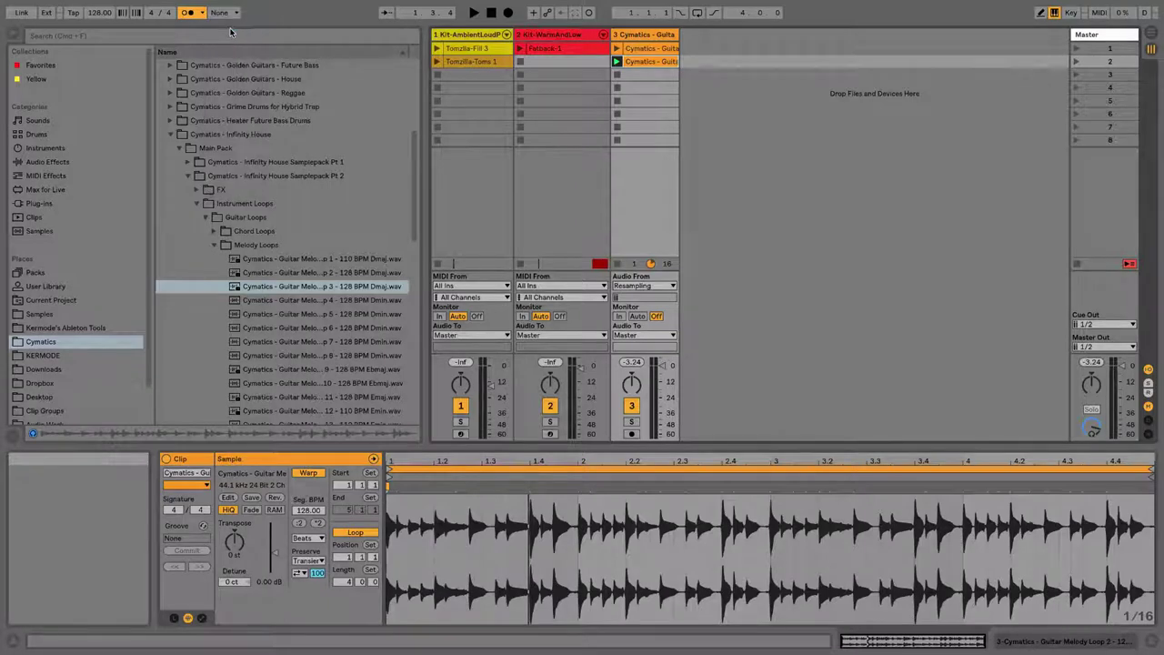
{"action": "key", "text": "Tab"}
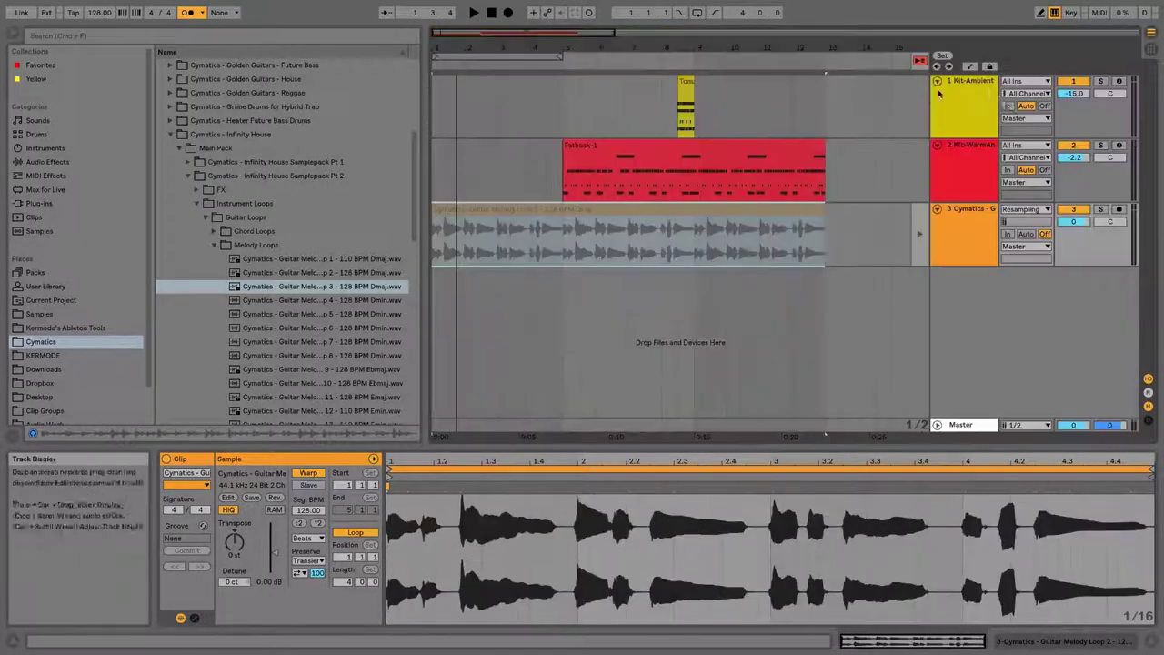
Play the Arrangement from bar 1 and launch the second guitar loop on track 3 in Session View with launch quantization off.
{"action": "left_click", "coordinate": [475, 15]}
{"action": "key", "text": "Tab"}
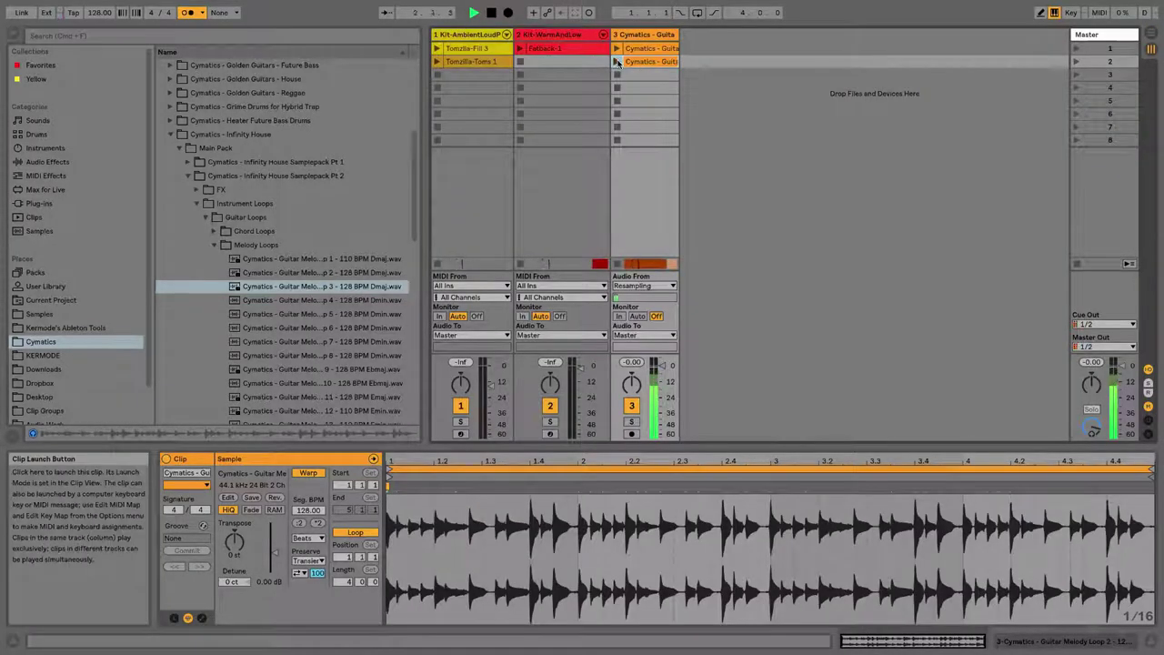
{"action": "left_click", "coordinate": [617, 61]}
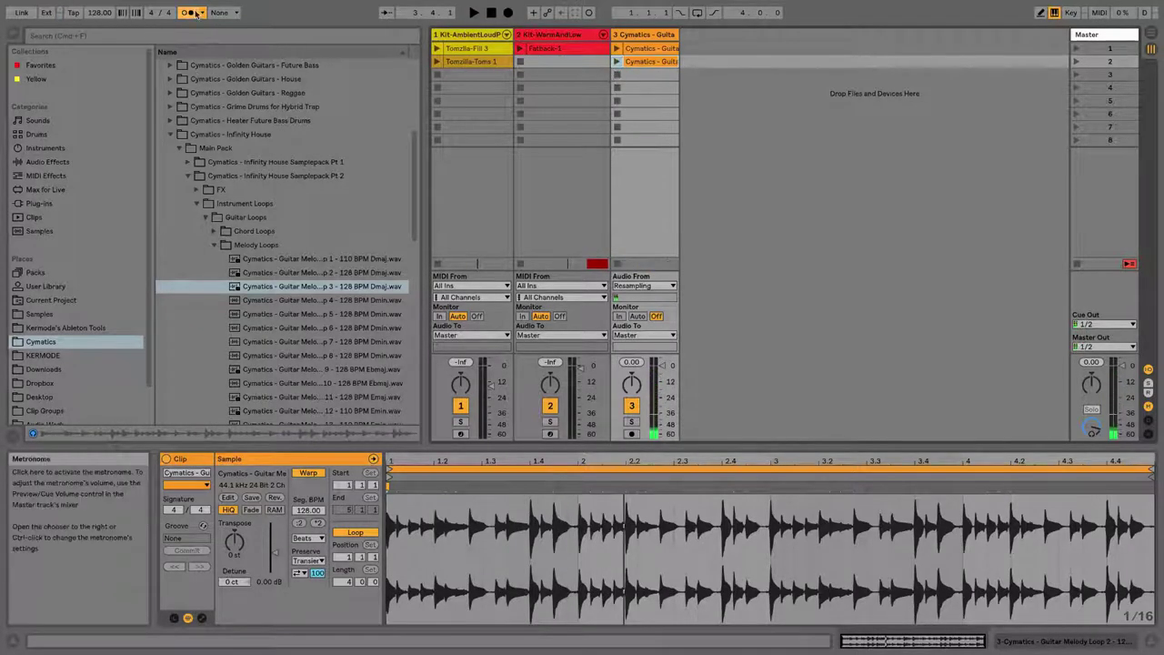
Set the global launch quantization to 1 Bar and return track 3 to its Arrangement clip, with the transport reset to bar 1.
{"action": "left_click", "coordinate": [223, 12]}
{"action": "left_click", "coordinate": [222, 76]}
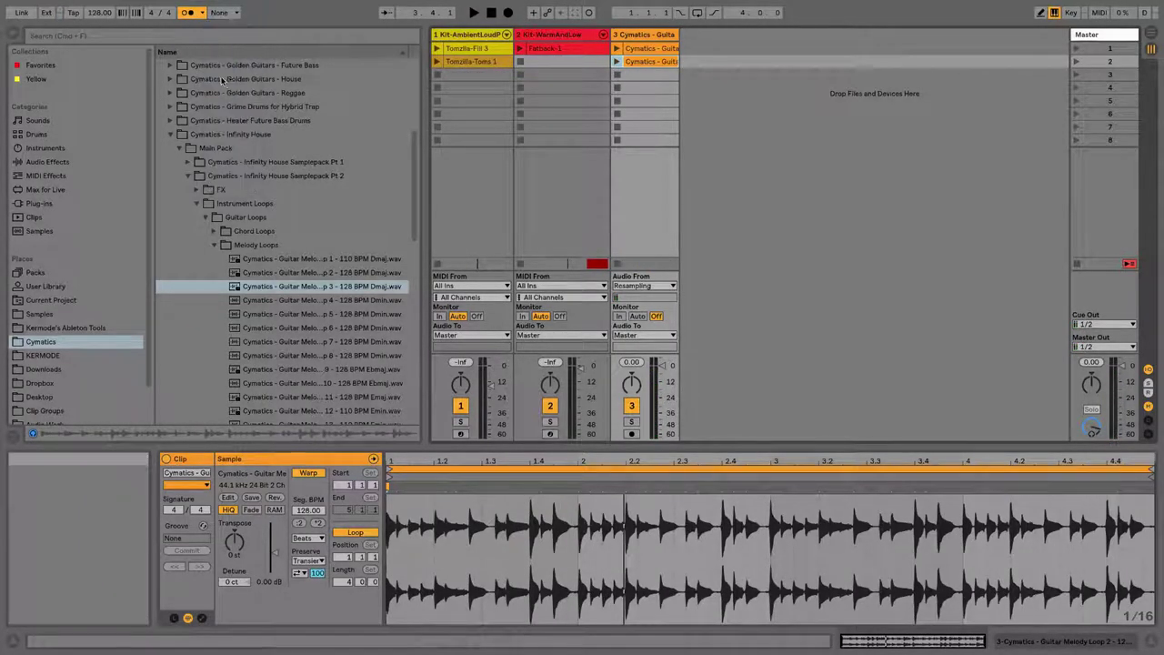
{"action": "key", "text": "Tab"}
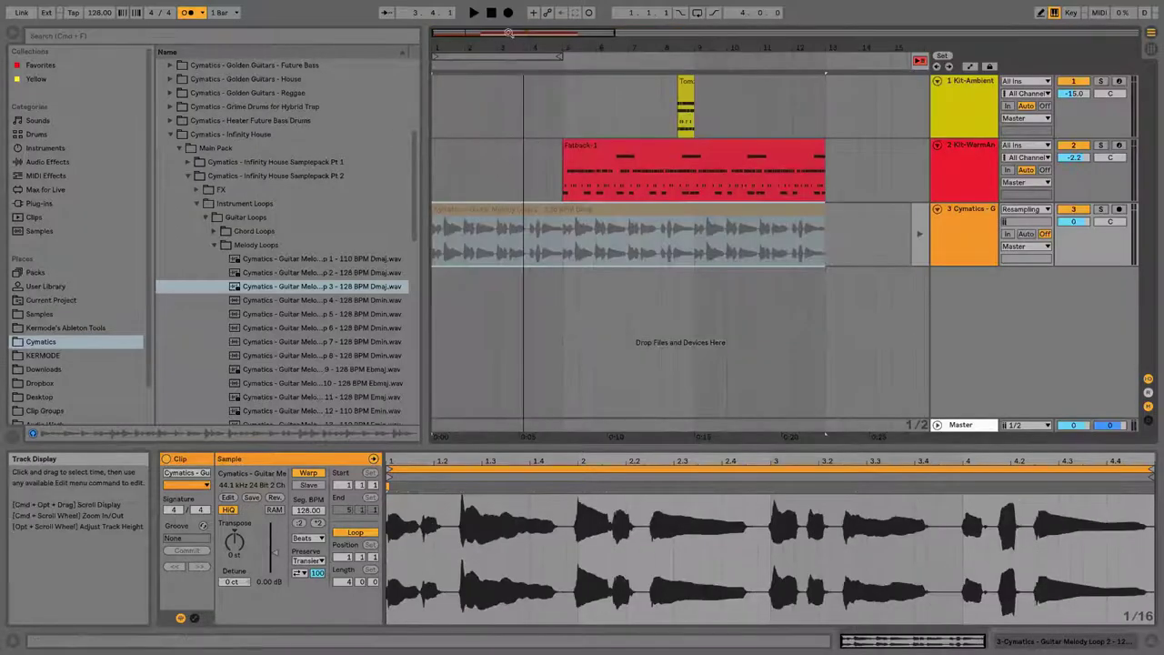
{"action": "left_click", "coordinate": [916, 60]}
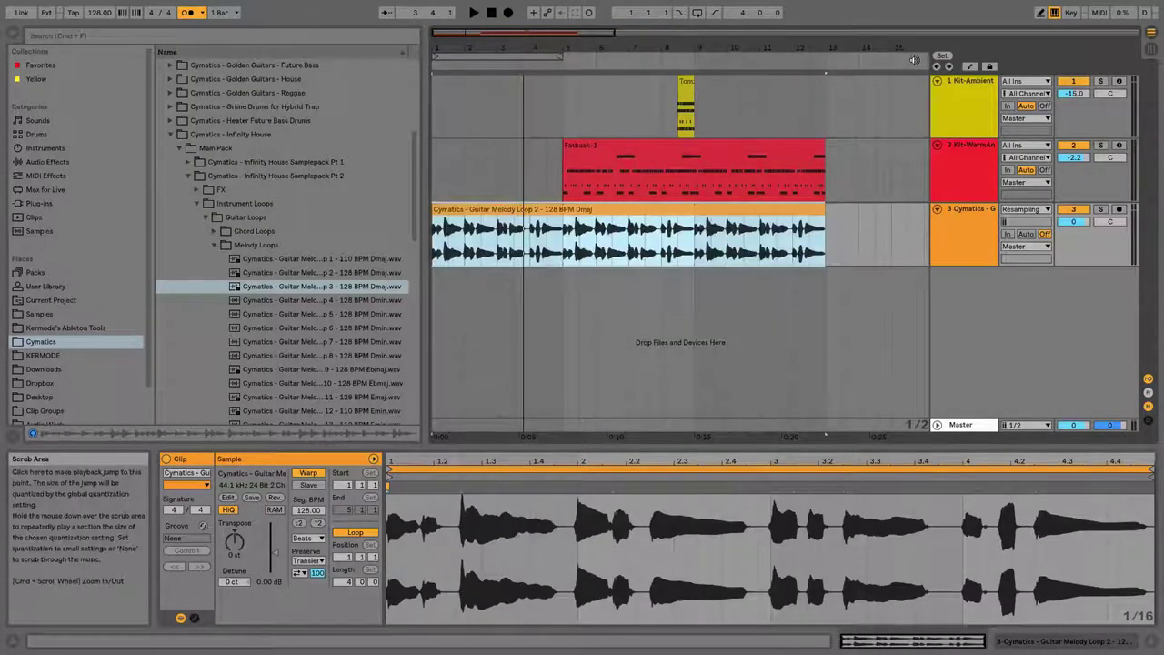
{"action": "left_click", "coordinate": [491, 13]}
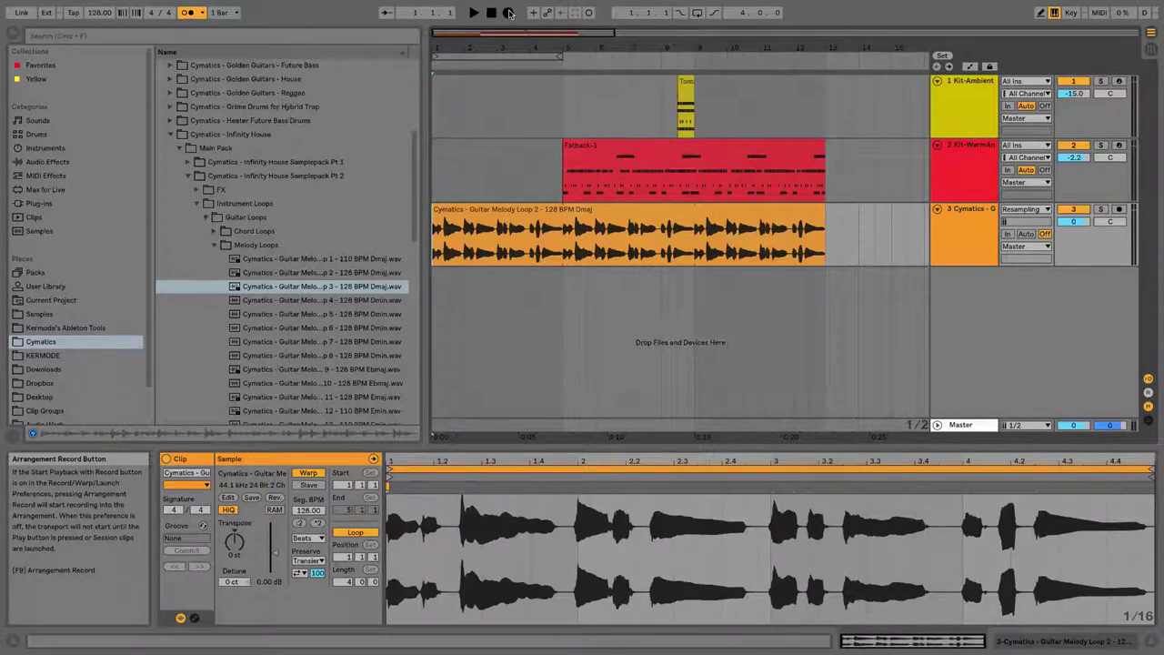
Start recording into the Arrangement from bar 1 and launch the second guitar loop on track 3 in Session View.
{"action": "left_click", "coordinate": [509, 14]}
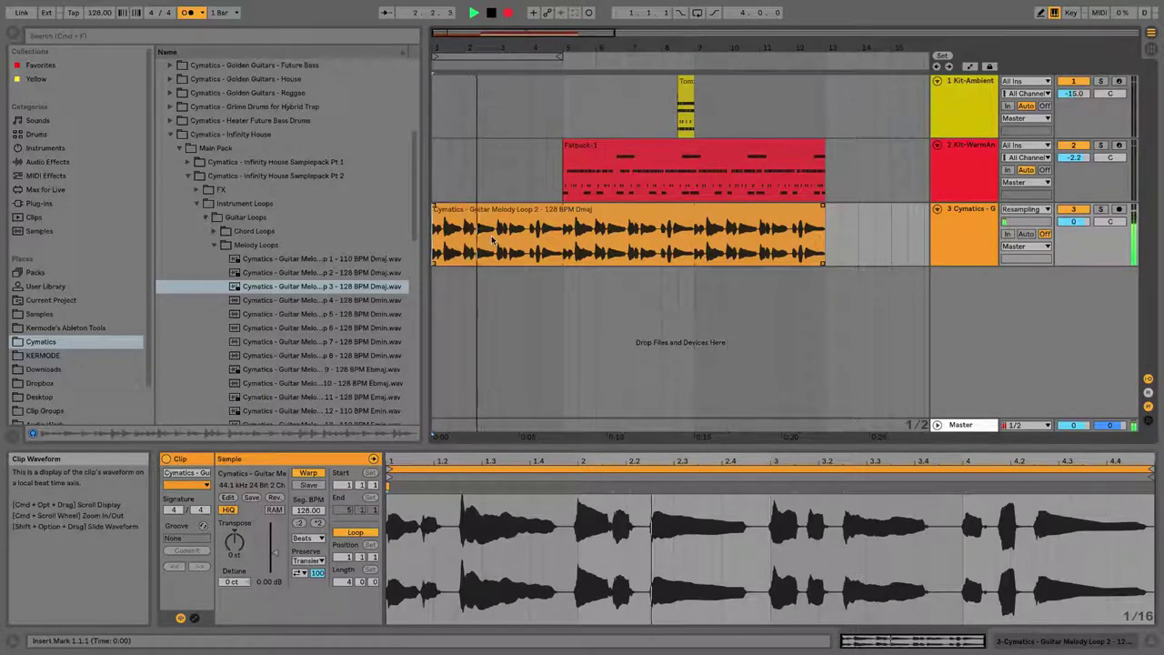
{"action": "key", "text": "Tab"}
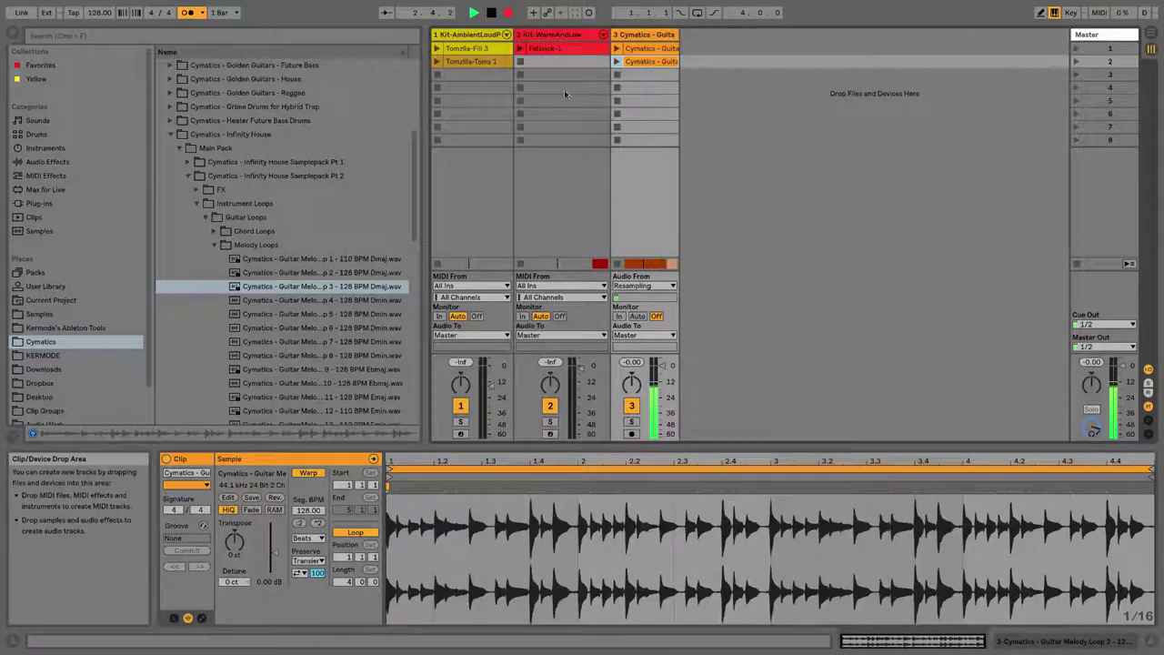
{"action": "left_click", "coordinate": [618, 63]}
{"action": "key", "text": "Tab"}
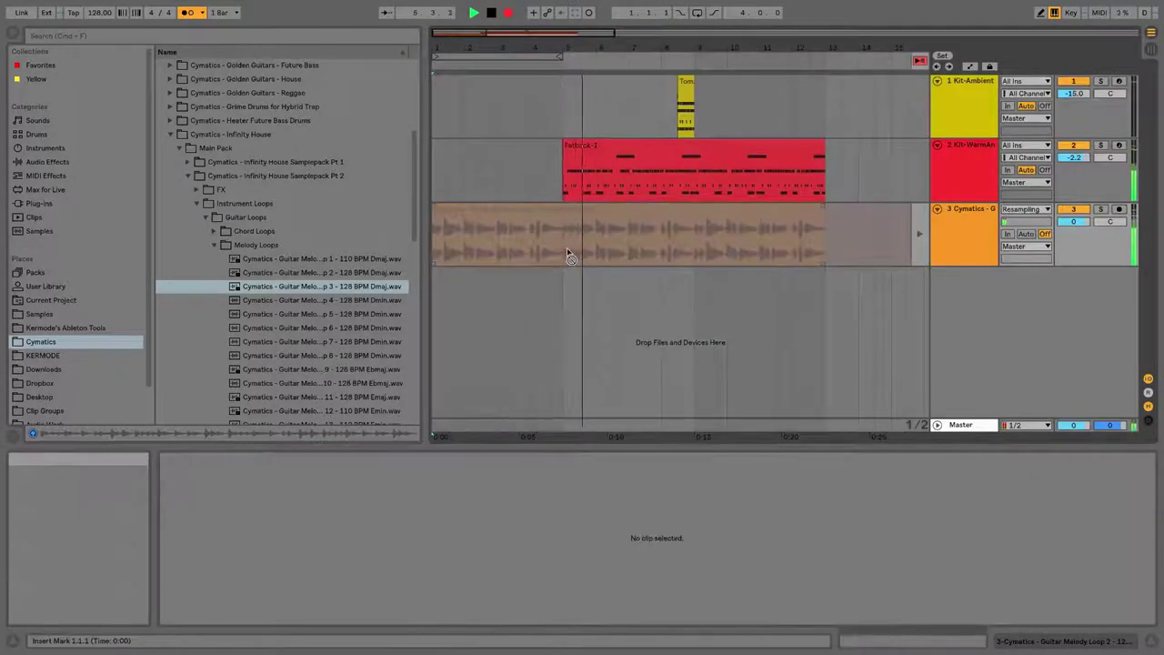
{"action": "left_click_drag", "start_coordinate": [691, 33], "coordinate": [632, 228]}
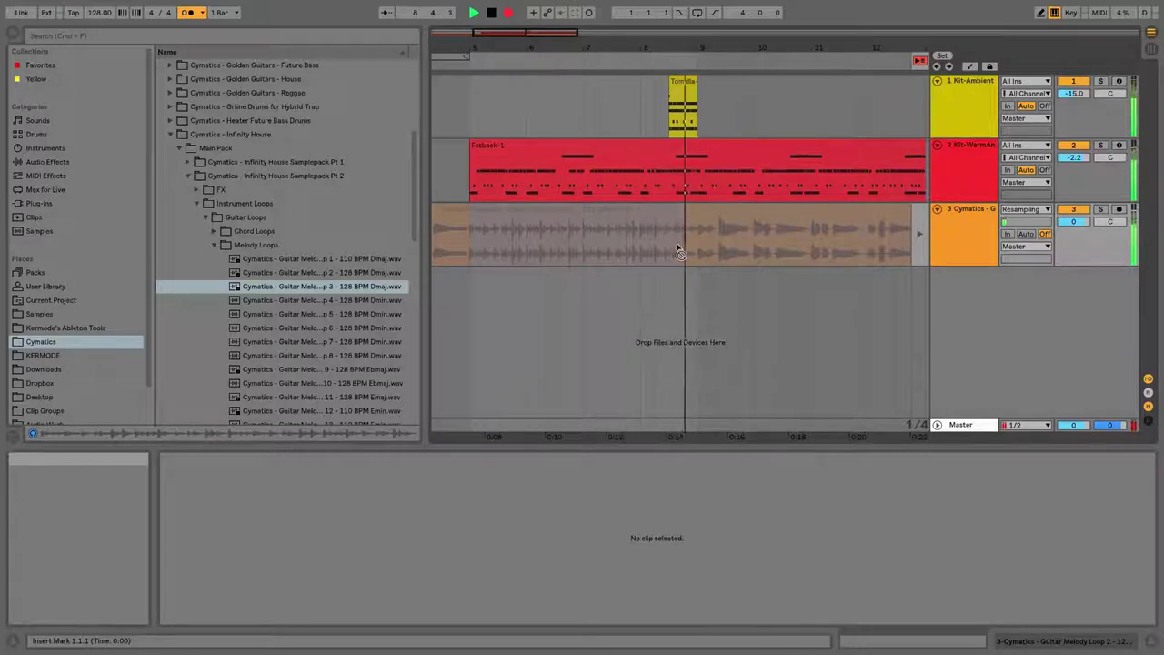
Record the first guitar loop and the Tomzilla-Toms 1 clip into the Arrangement from Session View, stopping at bar 21.
{"action": "left_click_drag", "start_coordinate": [806, 48], "coordinate": [792, 35]}
{"action": "key", "text": "Tab"}
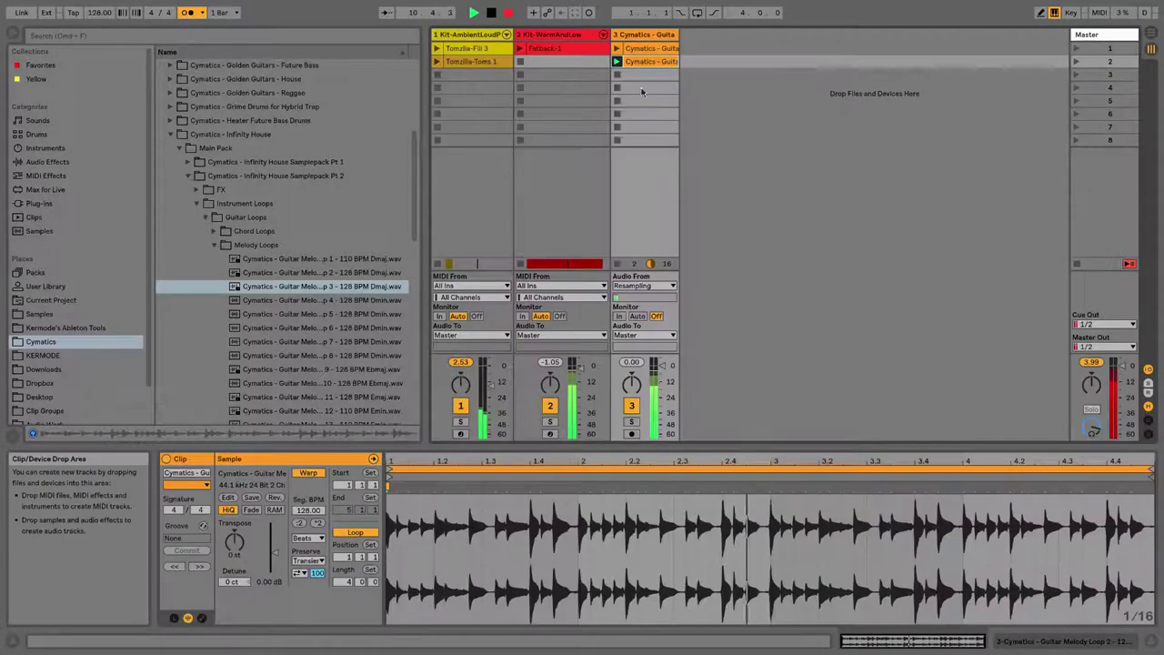
{"action": "left_click", "coordinate": [618, 49]}
{"action": "left_click", "coordinate": [441, 64]}
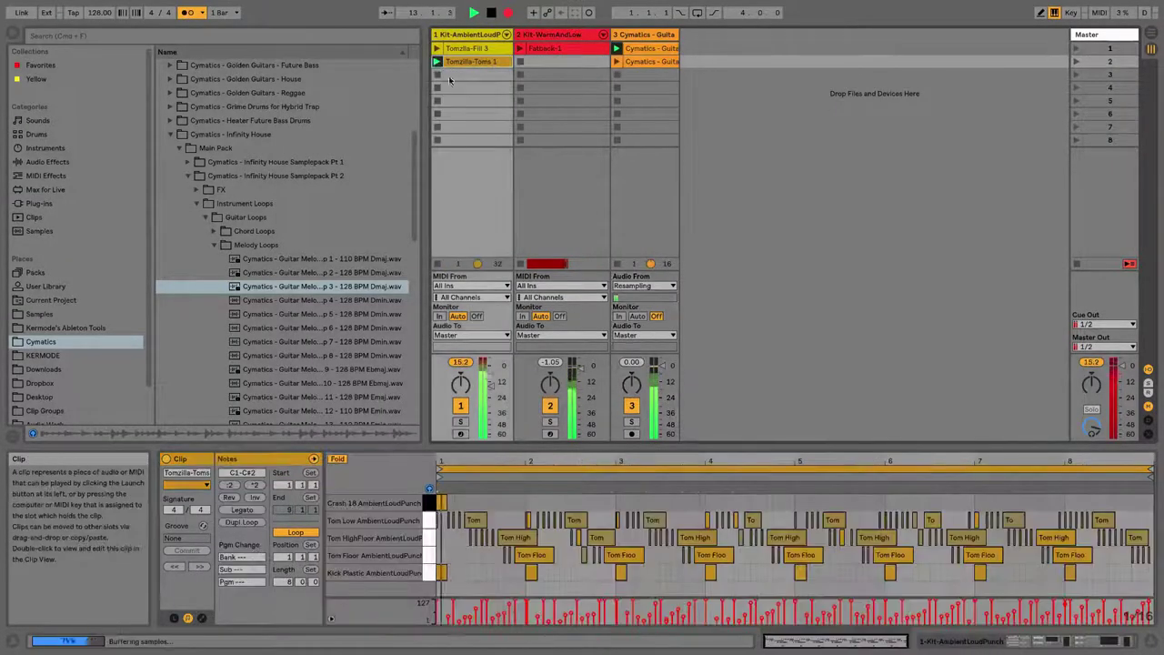
{"action": "key", "text": "Tab"}
{"action": "left_click_drag", "start_coordinate": [861, 47], "coordinate": [707, 47]}
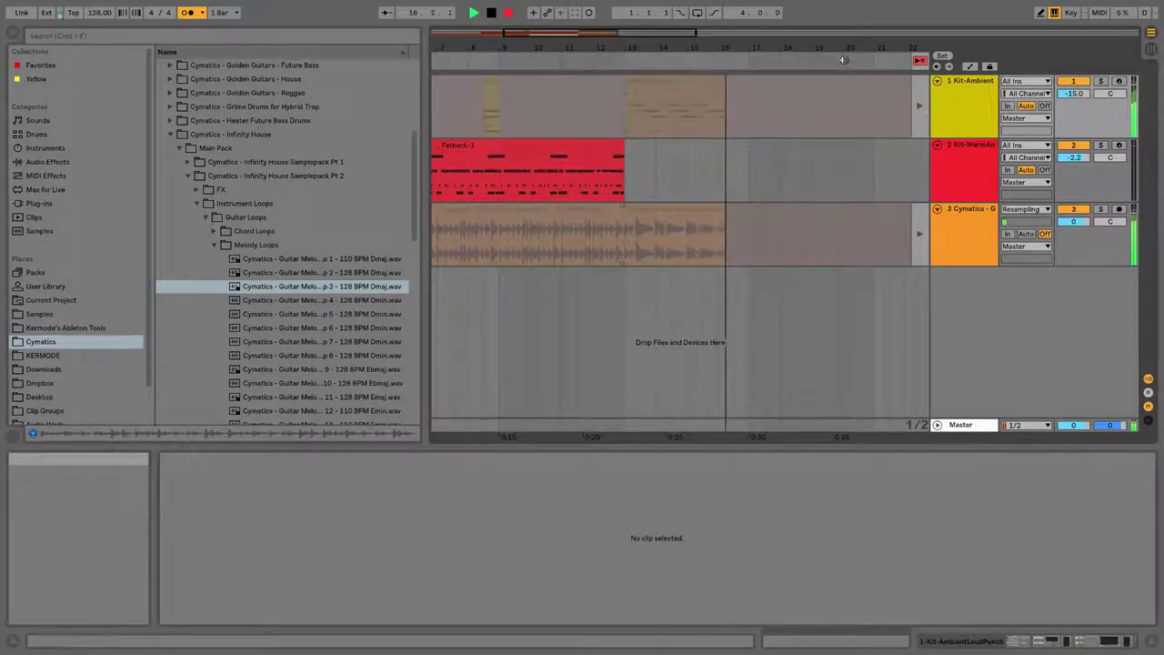
{"action": "left_click_drag", "start_coordinate": [844, 47], "coordinate": [763, 47]}
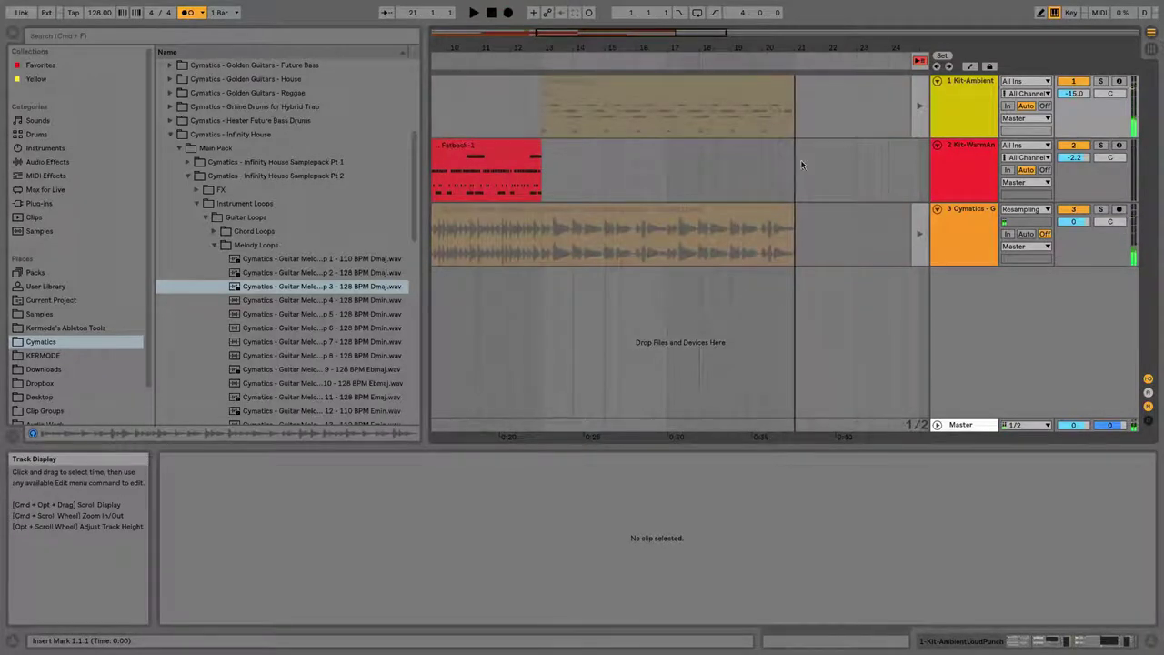
{"action": "key", "text": "space"}
Examine the whole recorded Arrangement, select its first guitar clip, and compare it with the clips in Session View.
{"action": "left_click_drag", "start_coordinate": [727, 51], "coordinate": [727, 27]}
{"action": "left_click", "coordinate": [449, 215]}
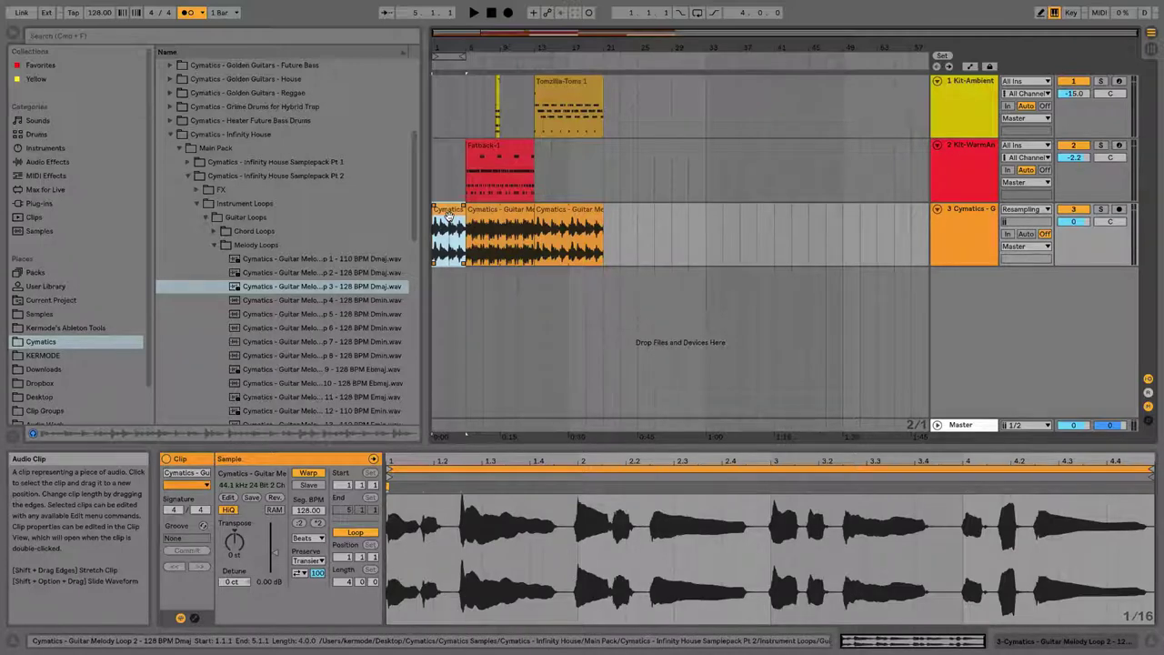
{"action": "key", "text": "Tab"}
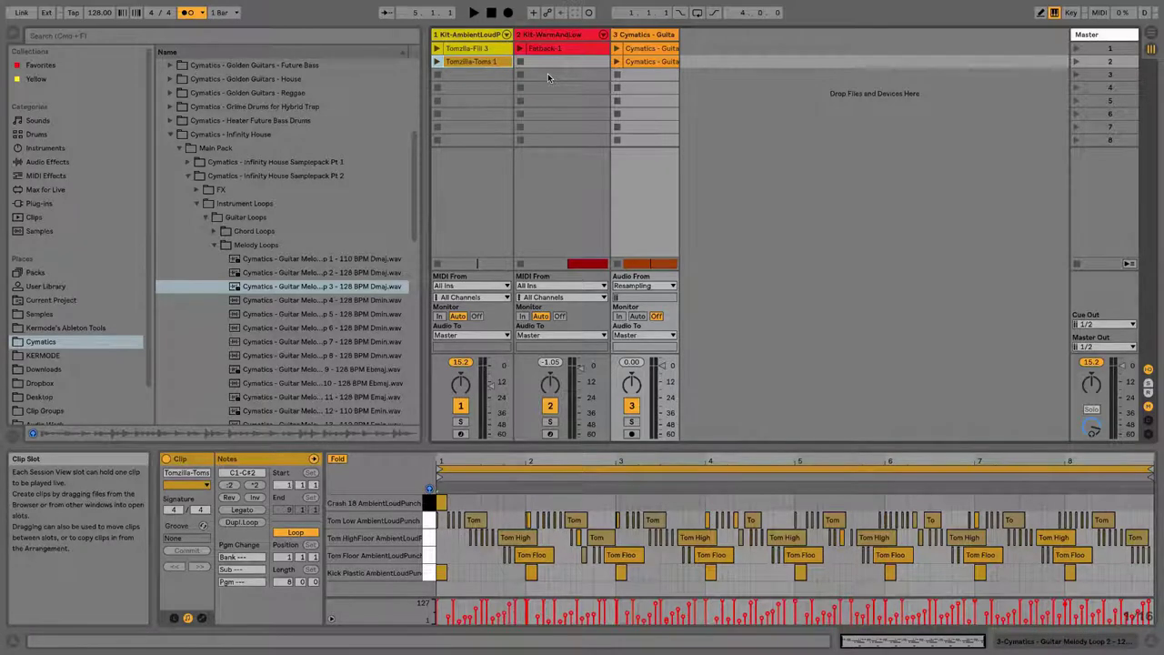
{"action": "key", "text": "Tab"}
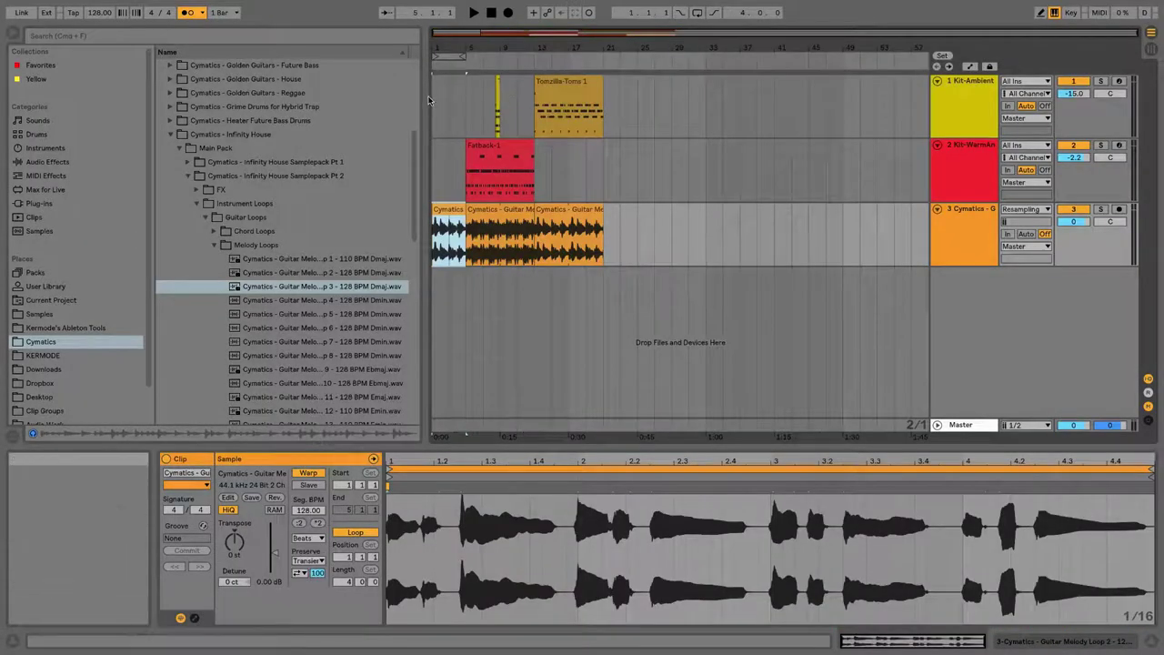
Highlight all recorded Arrangement clips from bar 1 to bar 21 and select each of the three tracks in turn.
{"action": "left_click", "coordinate": [593, 246]}
{"action": "left_click_drag", "start_coordinate": [592, 246], "coordinate": [411, 101]}
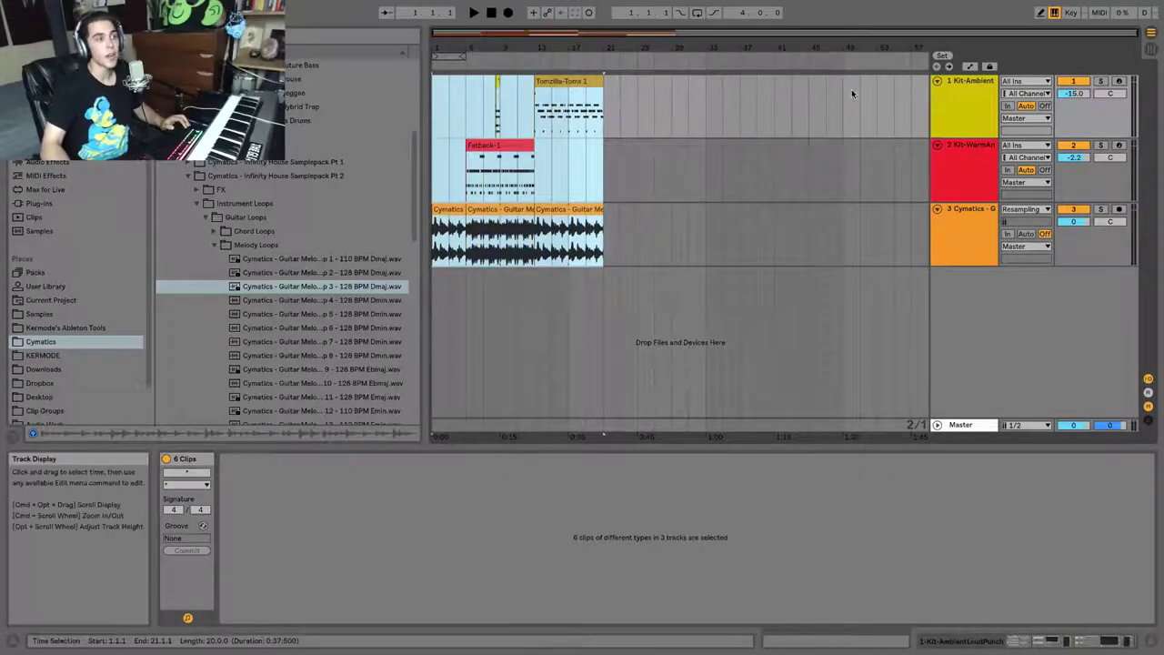
{"action": "left_click", "coordinate": [950, 98]}
{"action": "left_click", "coordinate": [973, 198]}
{"action": "left_click", "coordinate": [972, 216]}
{"action": "left_click", "coordinate": [956, 127]}
{"action": "left_click", "coordinate": [970, 180]}
{"action": "left_click", "coordinate": [969, 233]}
{"action": "left_click", "coordinate": [955, 134]}
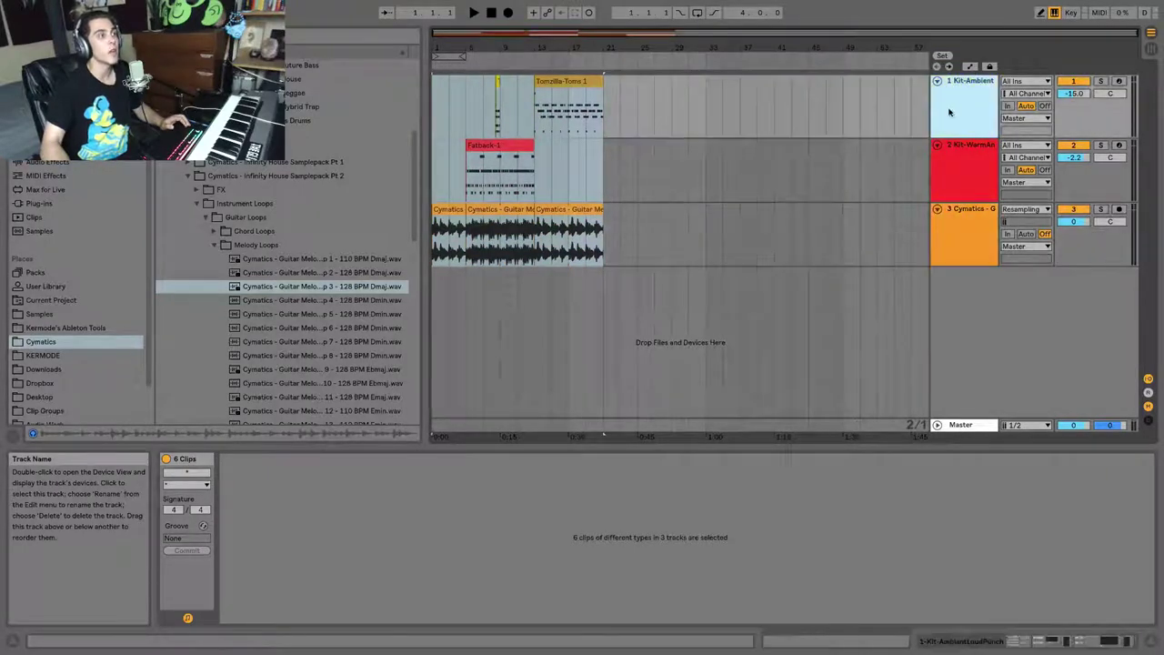
In Session View, select track 1 and go down its empty clip slots to slot 8 before returning to the Arrangement.
{"action": "key", "text": "Tab"}
{"action": "left_click", "coordinate": [450, 36]}
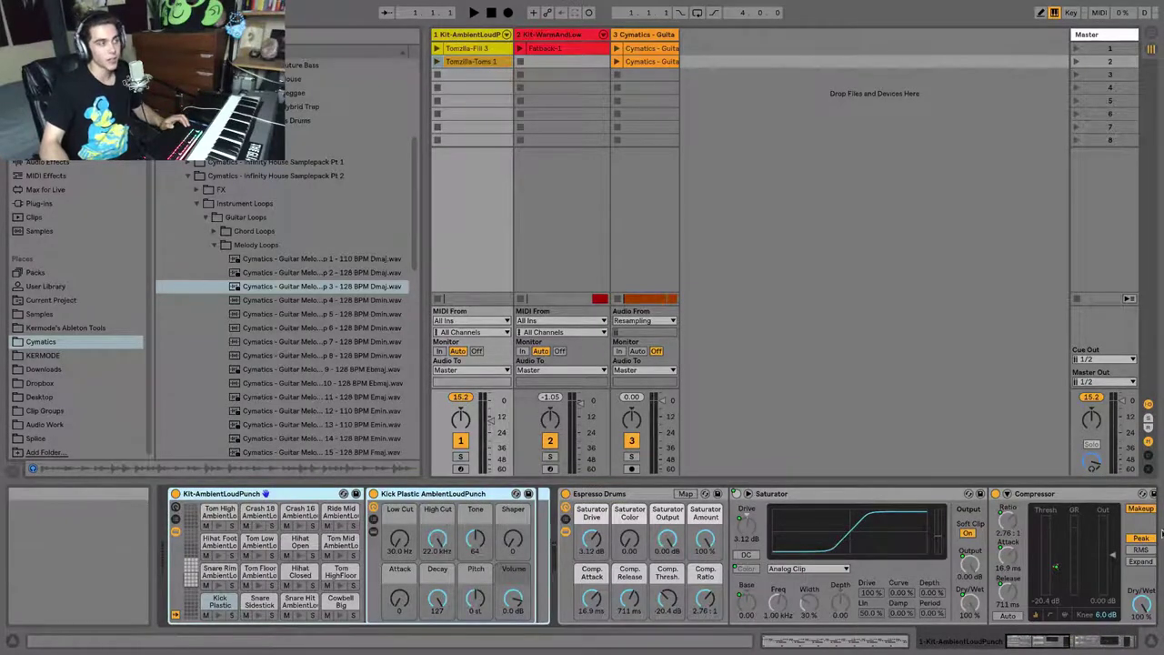
{"action": "left_click", "coordinate": [464, 78]}
{"action": "key", "text": "Down"}
{"action": "key", "text": "Down"}
{"action": "key", "text": "Down"}
{"action": "key", "text": "Down"}
{"action": "left_click", "coordinate": [482, 142]}
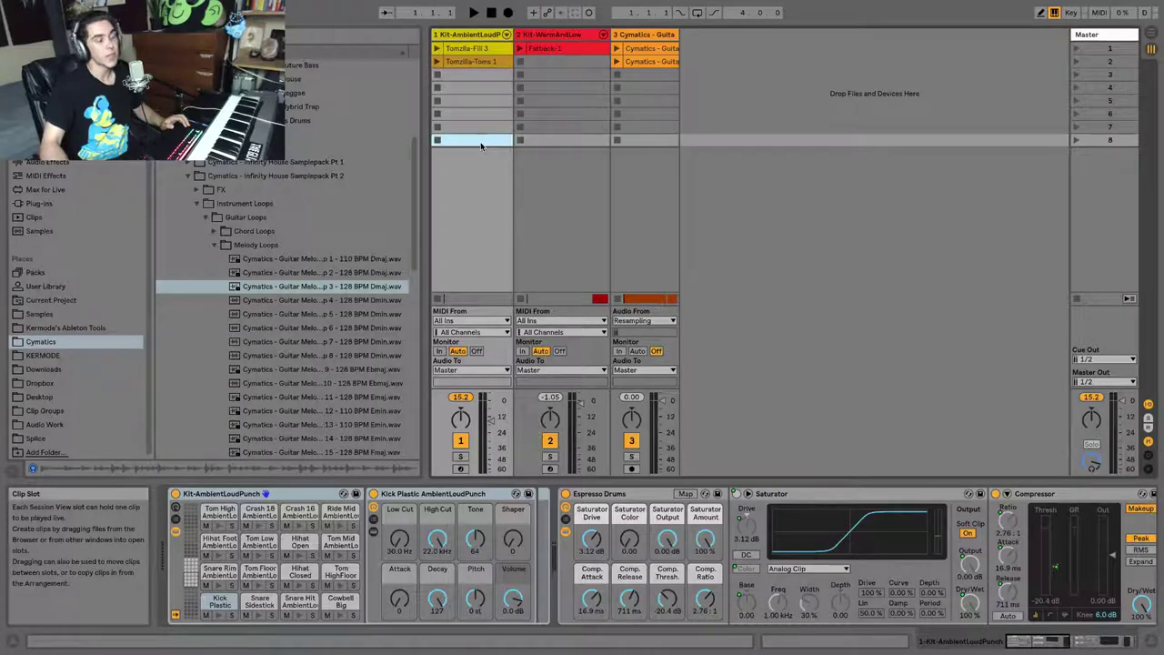
{"action": "key", "text": "Tab"}
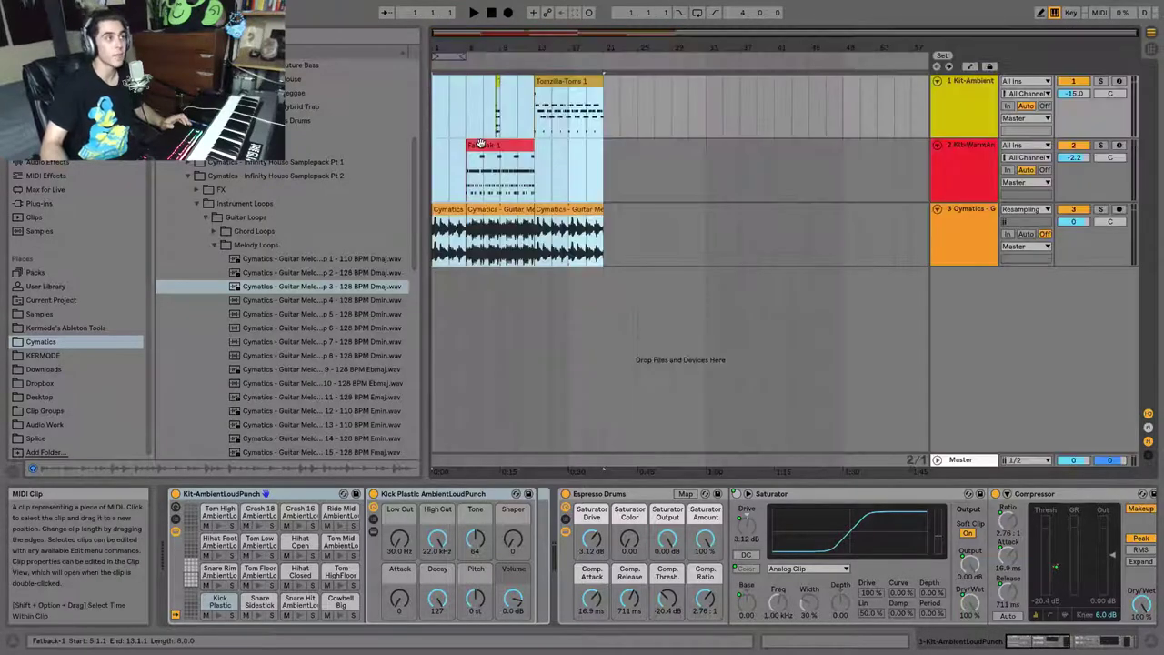
Highlight time ranges across the Arrangement tracks and place the insert marker at bar 1 on track 2.
{"action": "left_click_drag", "start_coordinate": [465, 114], "coordinate": [497, 114]}
{"action": "left_click_drag", "start_coordinate": [620, 114], "coordinate": [433, 237]}
{"action": "left_click", "coordinate": [433, 183]}
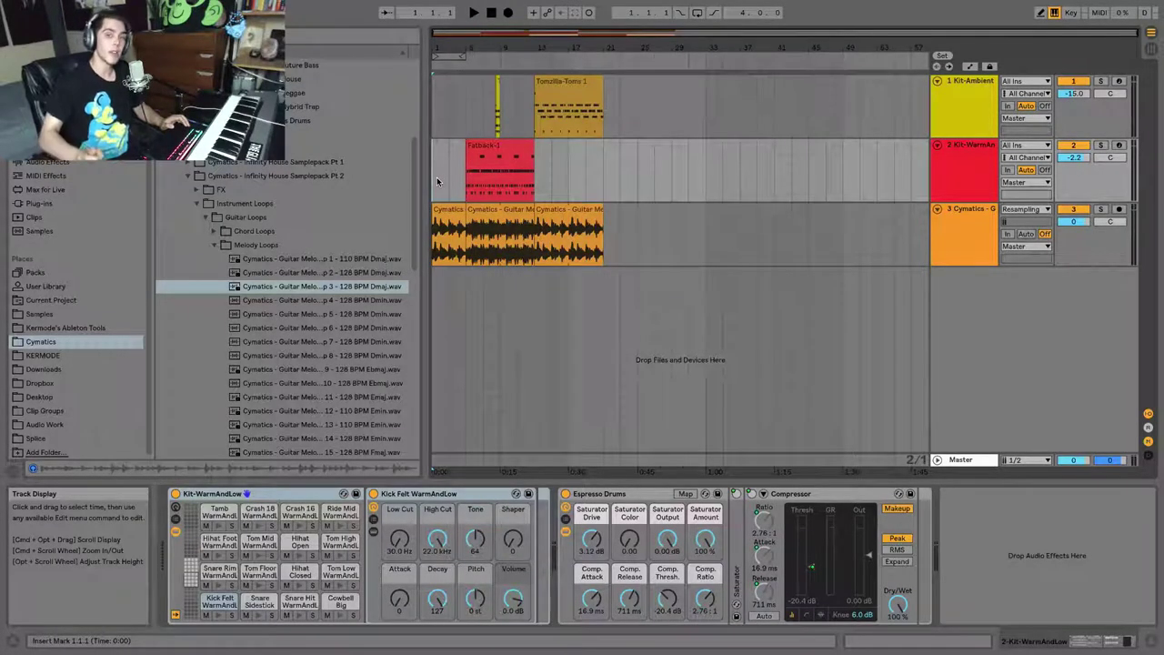
Select track 2's third clip slot in Session View, and place the insert marker at bar 27 on Arrangement track 1.
{"action": "key", "text": "Tab"}
{"action": "left_click", "coordinate": [579, 74]}
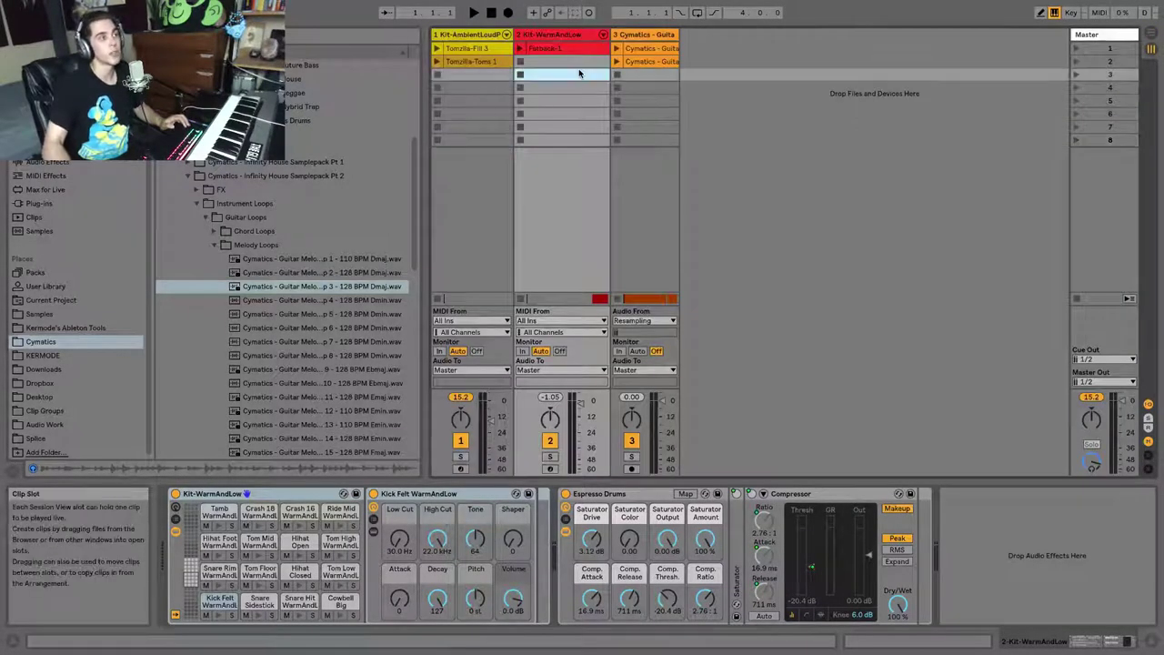
{"action": "key", "text": "Tab"}
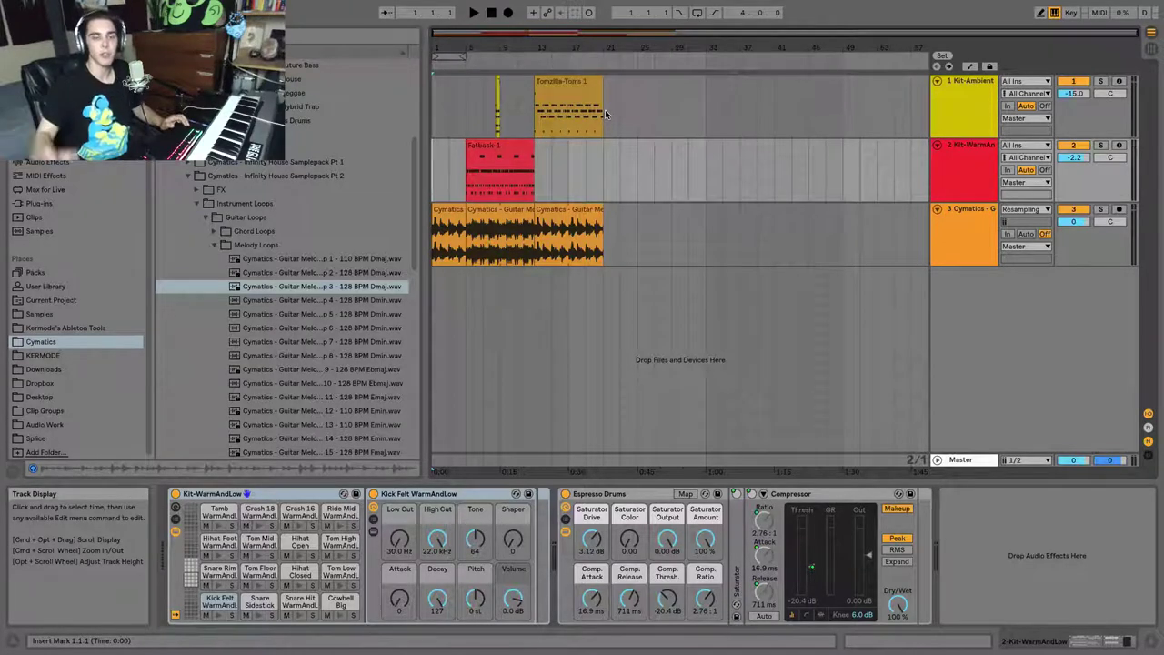
{"action": "left_click", "coordinate": [611, 108]}
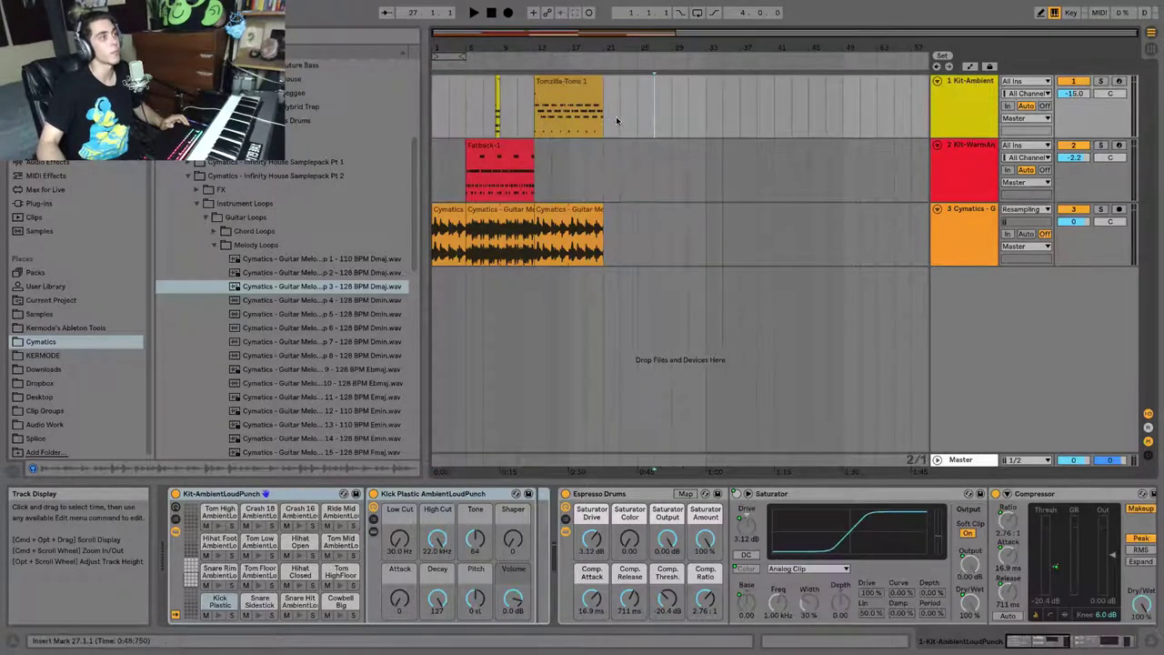
Add the guitar melody loop 5 (128 BPM Dmin) sample to track 3's third Session View slot and open the clip's sample settings.
{"action": "key", "text": "Tab"}
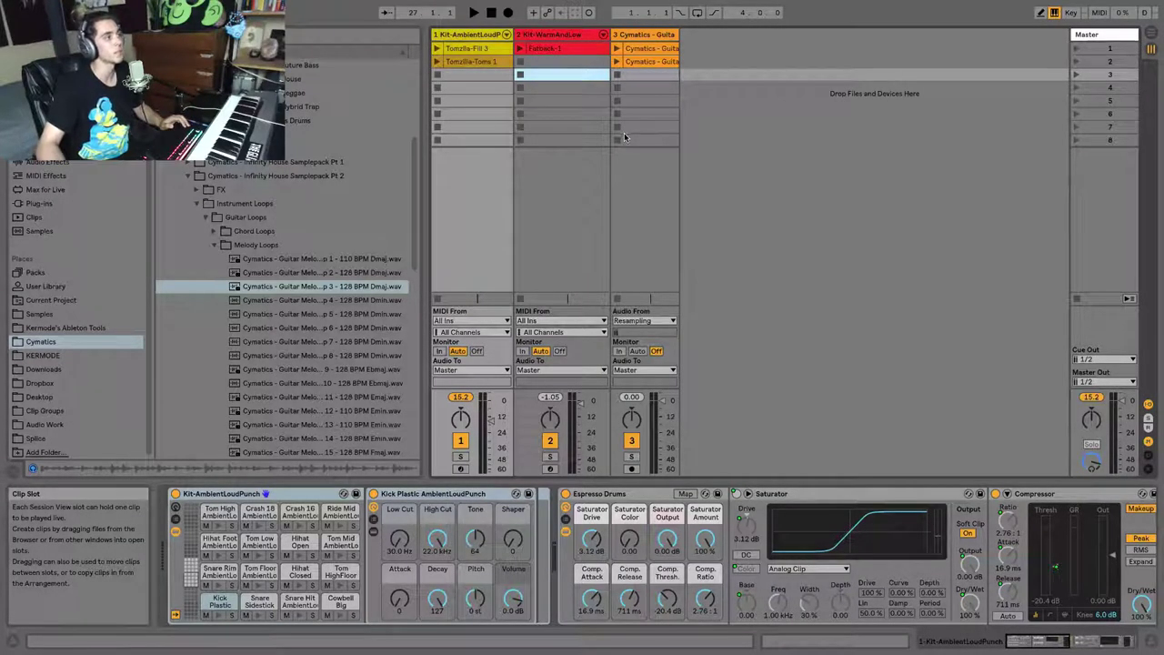
{"action": "left_click", "coordinate": [468, 67]}
{"action": "left_click_drag", "start_coordinate": [276, 314], "coordinate": [656, 76]}
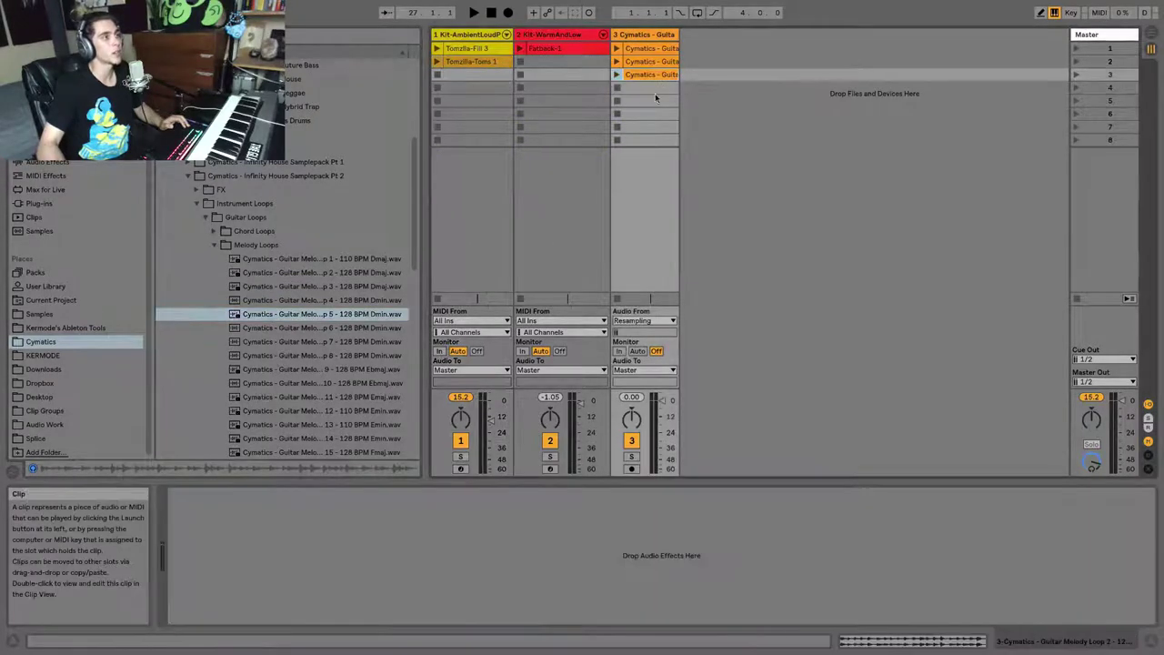
{"action": "left_click", "coordinate": [645, 101]}
{"action": "left_click", "coordinate": [643, 36]}
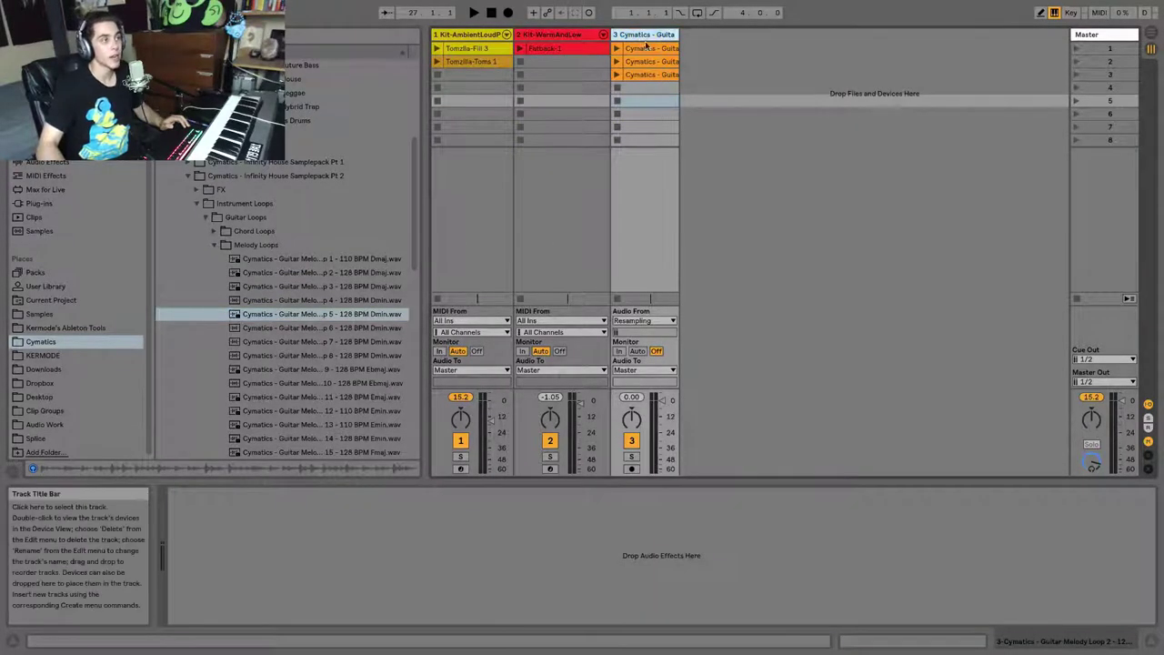
{"action": "double_click", "coordinate": [651, 75]}
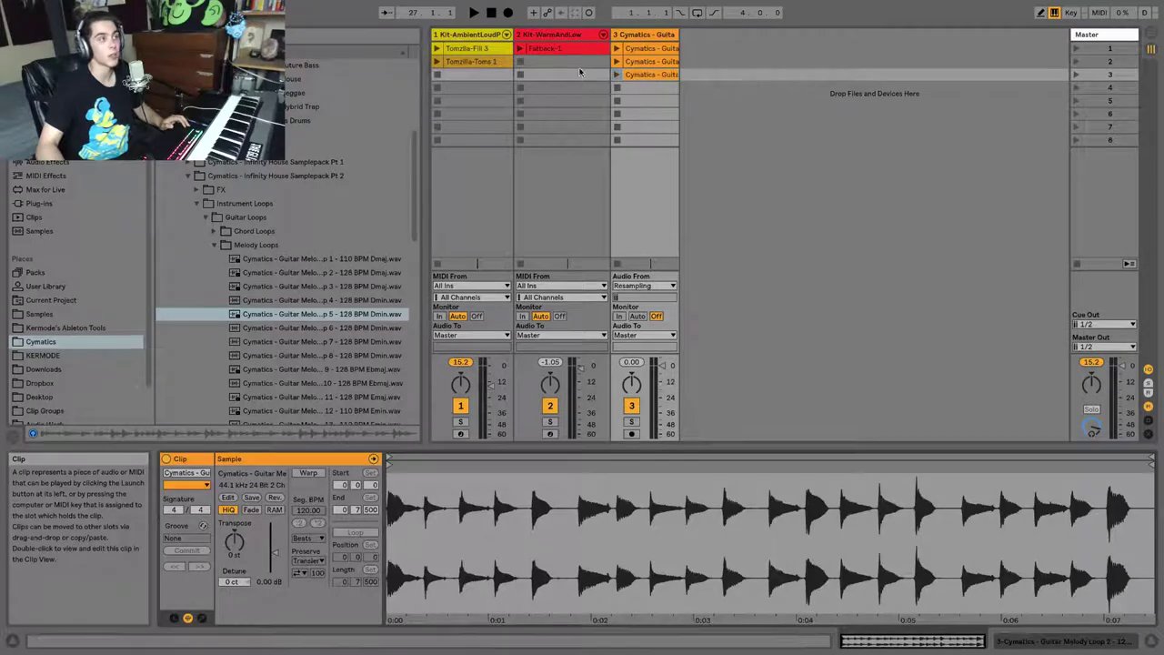
View the Fatback-1 and Tomzilla-Toms 1 notes, and convert track 3's third guitar clip to MIDI in track 2's third slot.
{"action": "left_click", "coordinate": [558, 51]}
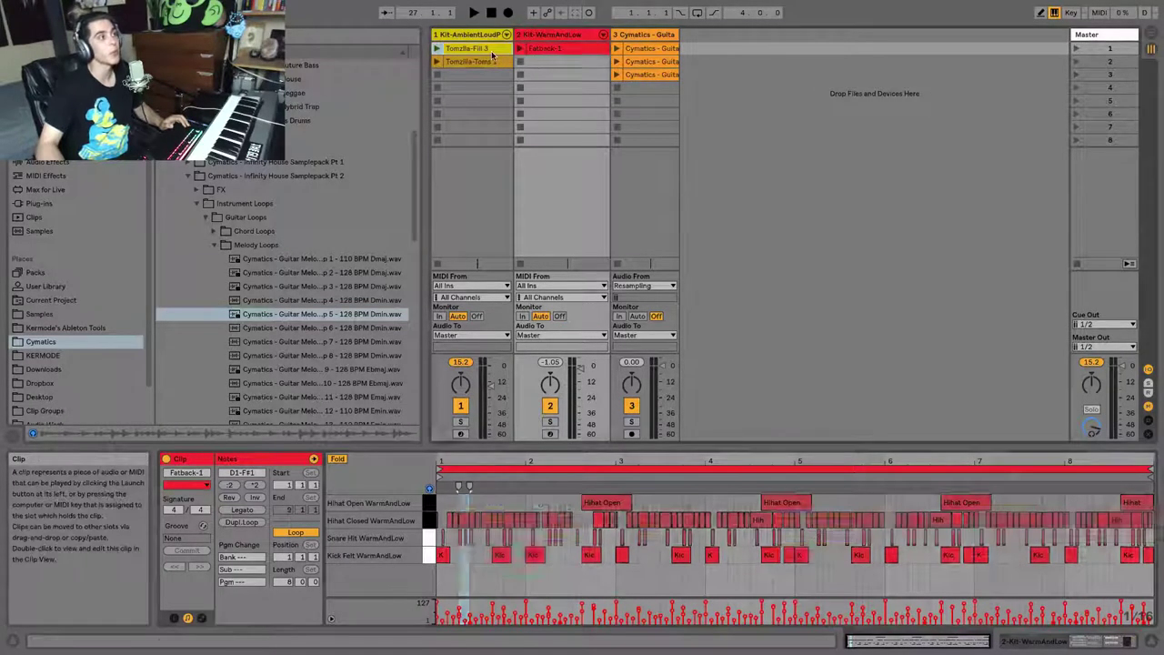
{"action": "left_click", "coordinate": [475, 61]}
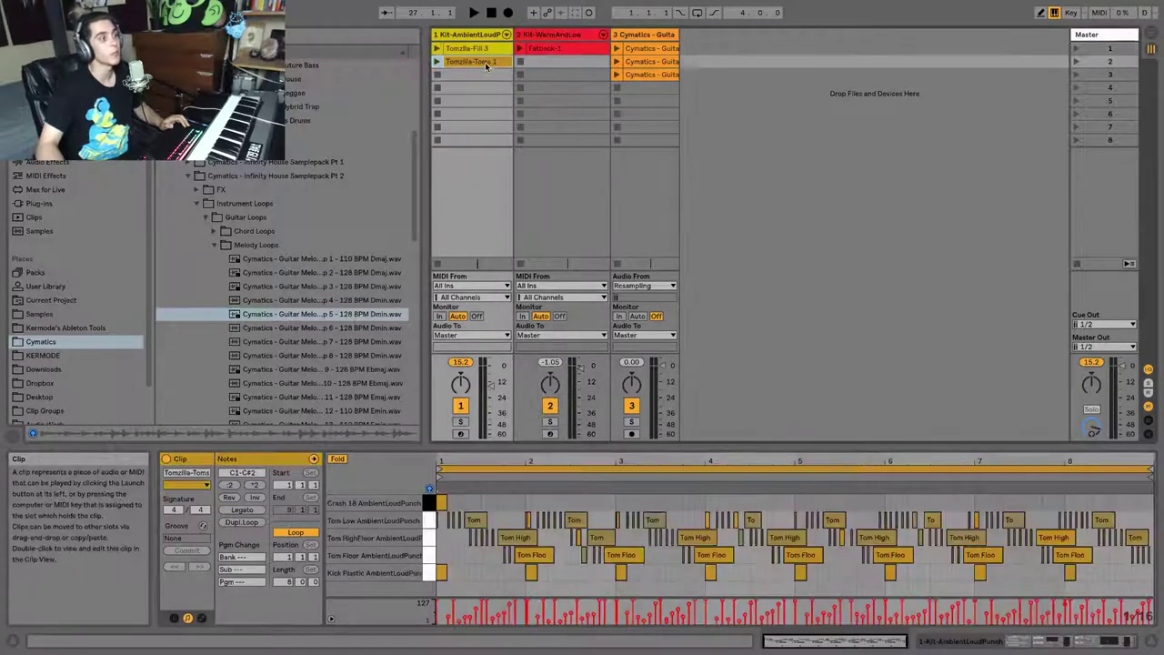
{"action": "left_click", "coordinate": [660, 77]}
{"action": "left_click_drag", "start_coordinate": [559, 72], "coordinate": [560, 75]}
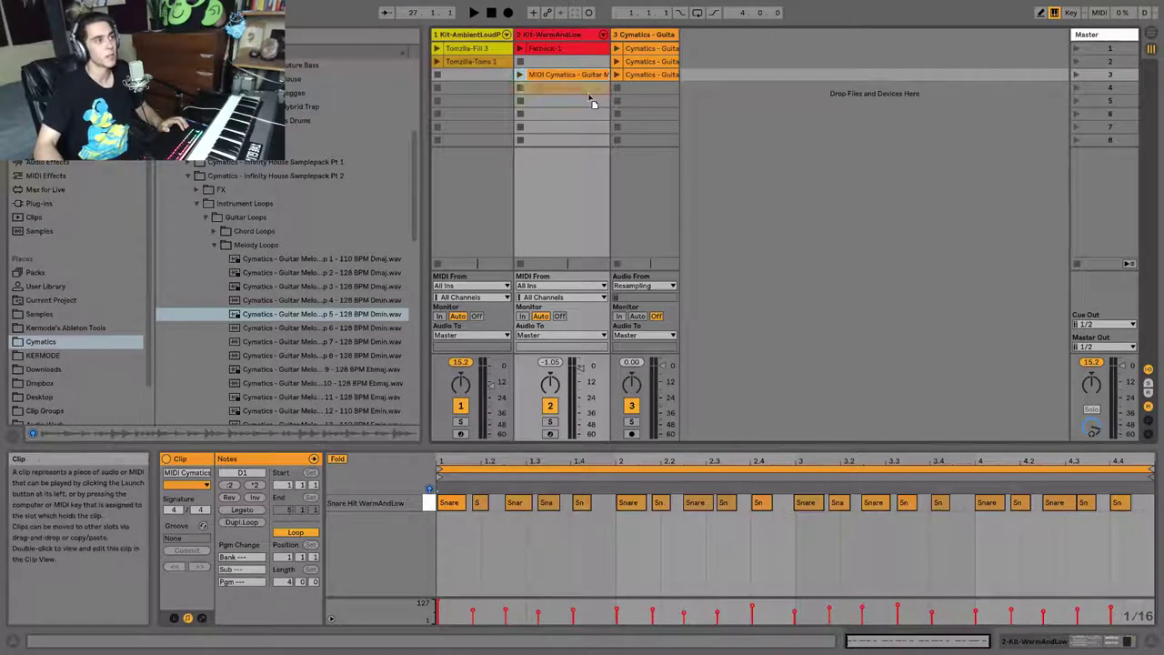
Try to move the converted MIDI clip from track 2 onto audio track 3, and return to the Arrangement.
{"action": "left_click_drag", "start_coordinate": [651, 120], "coordinate": [649, 116]}
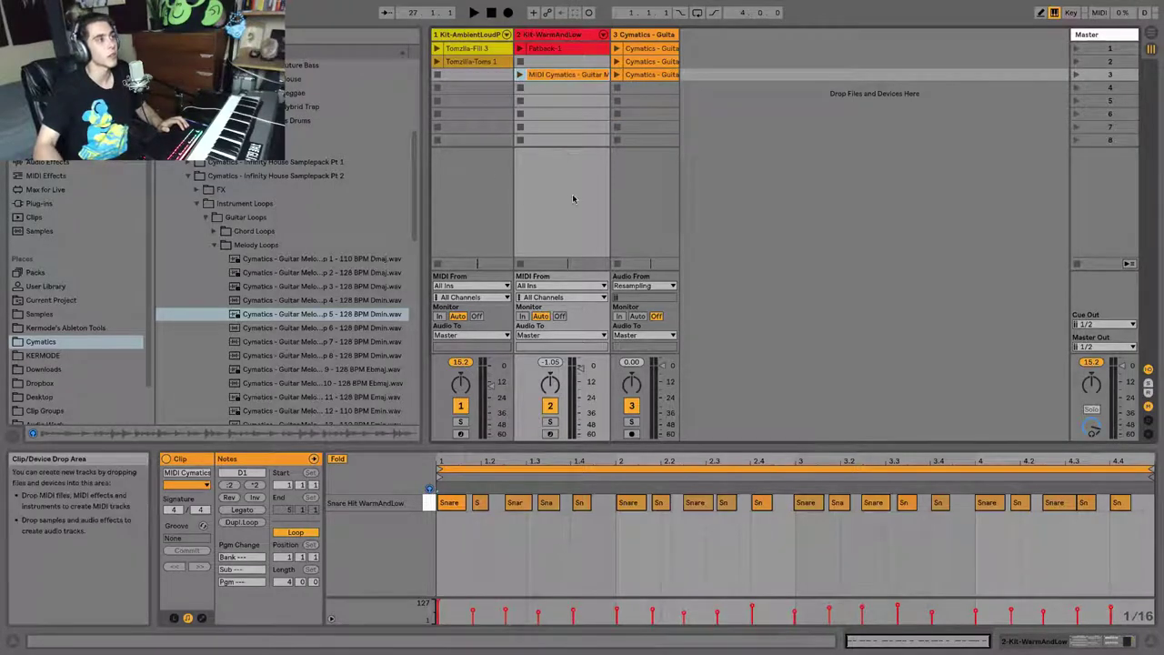
{"action": "key", "text": "Tab"}
{"action": "left_click_drag", "start_coordinate": [459, 50], "coordinate": [459, 79]}
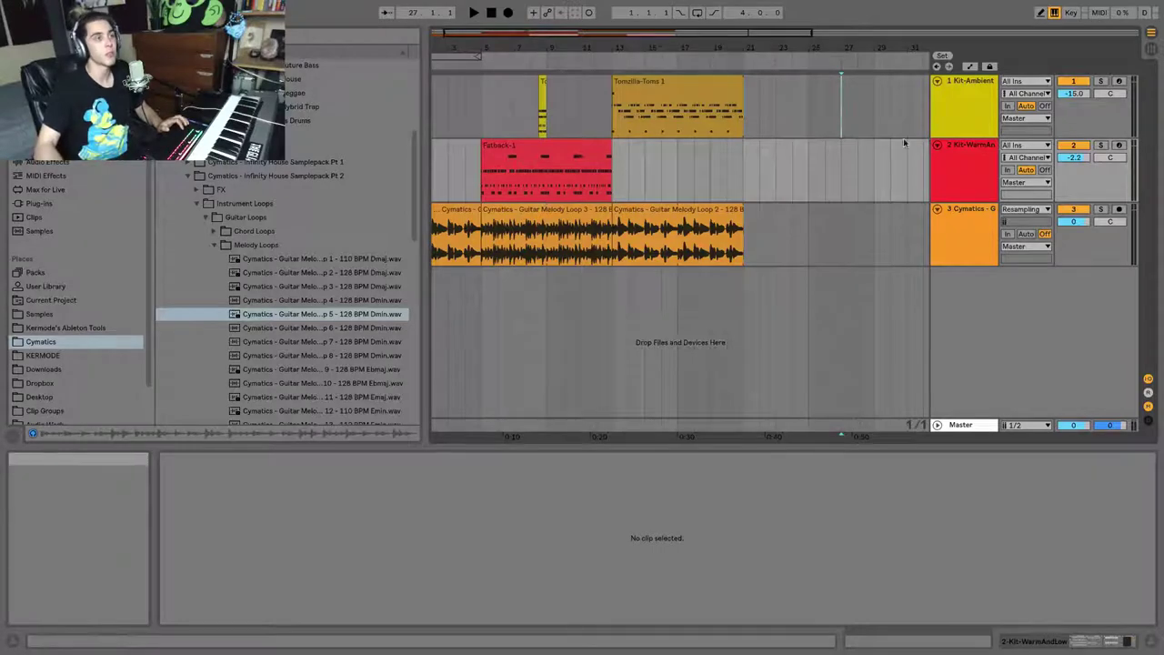
Place the converted MIDI guitar clip from Session View onto Arrangement track 1 at bar 21.
{"action": "key", "text": "Tab"}
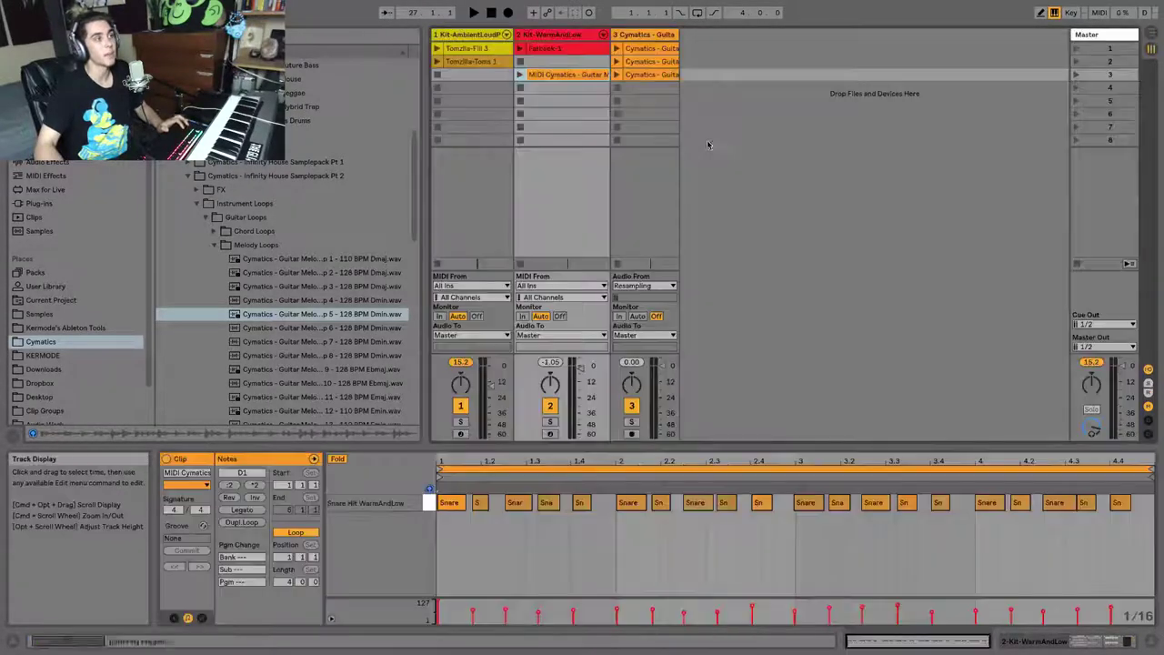
{"action": "left_click_drag", "start_coordinate": [646, 75], "coordinate": [746, 110]}
{"action": "key", "text": "Tab"}
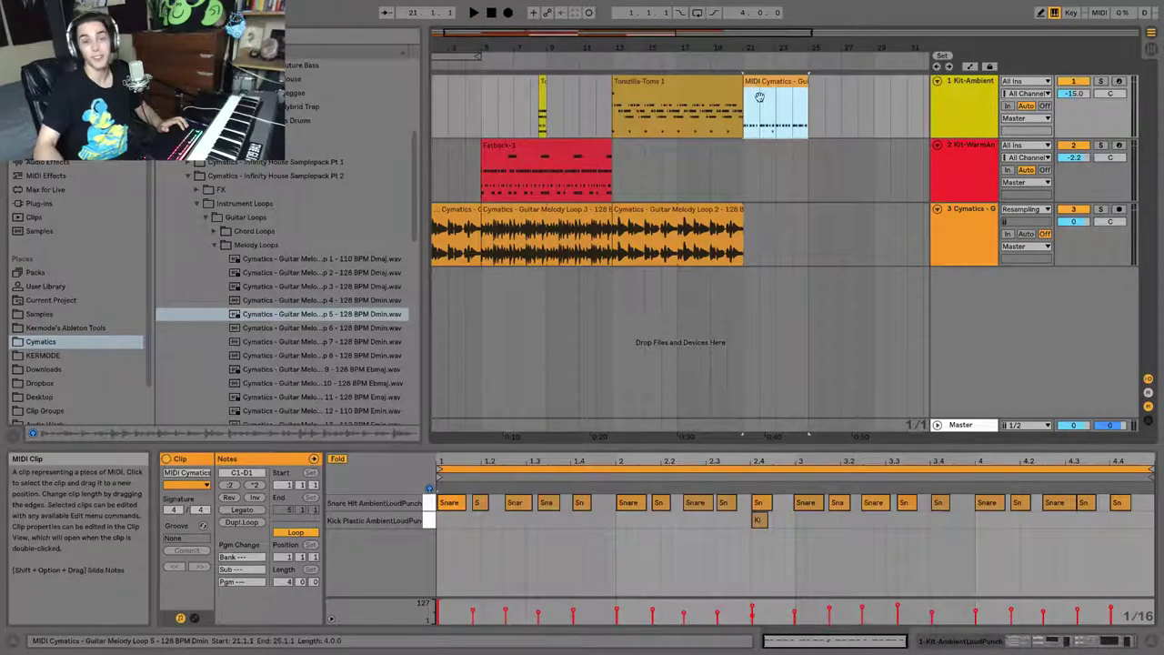
Place track 3's third Session guitar loop onto Arrangement track 3 at bar 21, then compare it with its Session slot.
{"action": "key", "text": "Tab"}
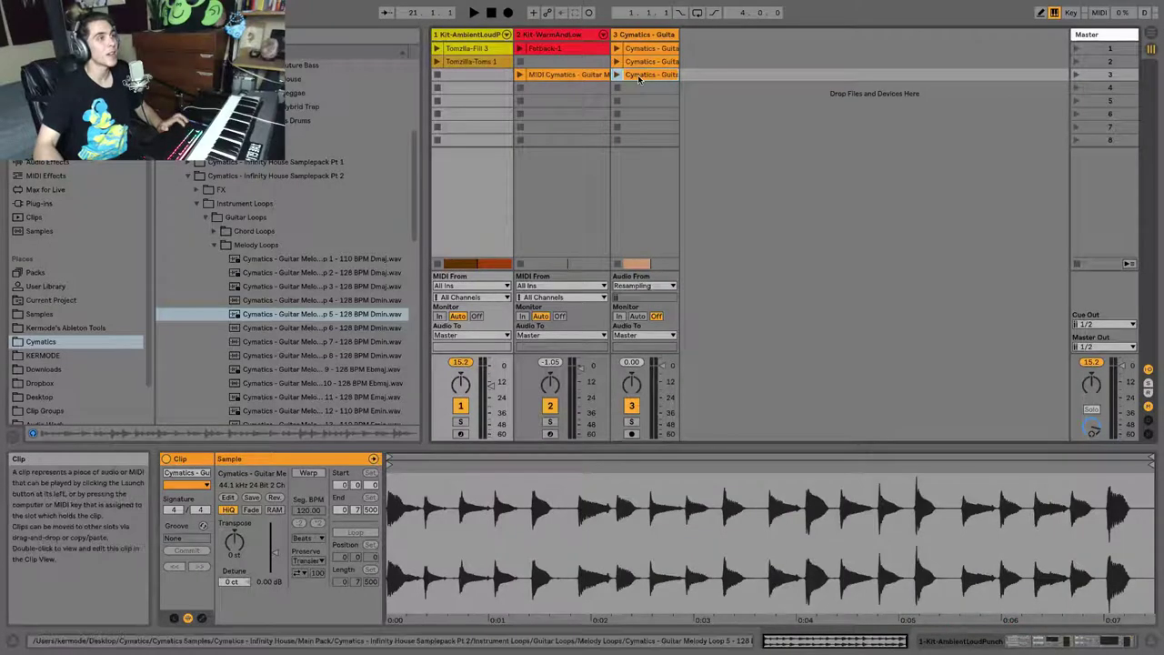
{"action": "key", "text": "Tab"}
{"action": "left_click", "coordinate": [746, 238]}
{"action": "left_click_drag", "start_coordinate": [750, 238], "coordinate": [751, 238]}
{"action": "key", "text": "Tab"}
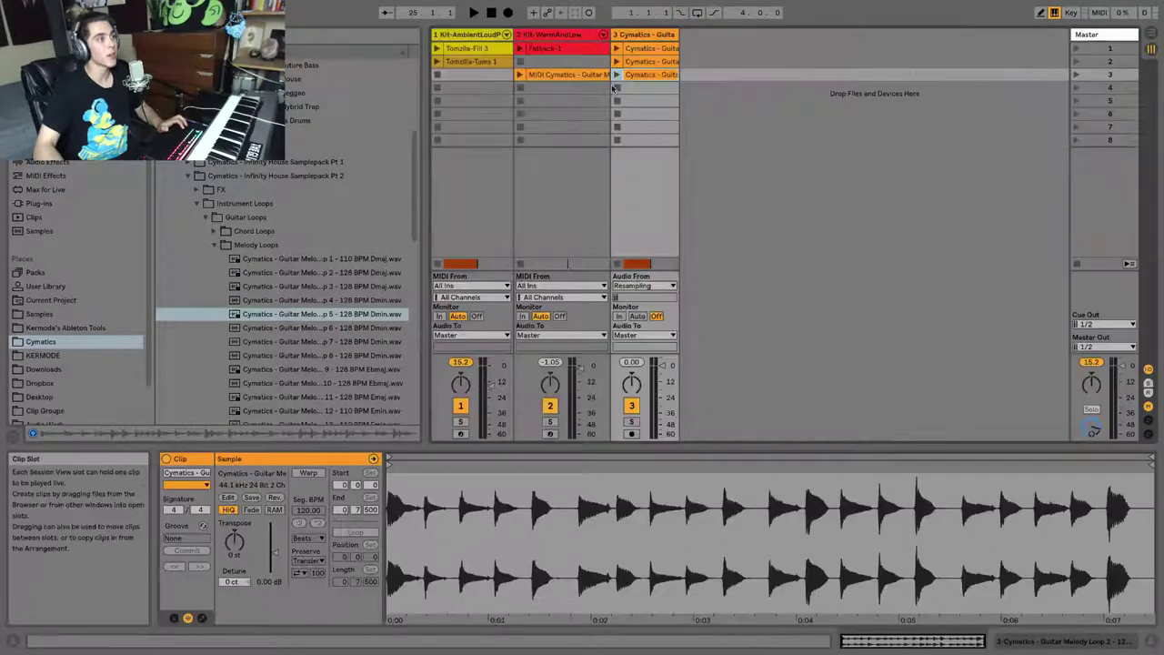
{"action": "key", "text": "Tab"}
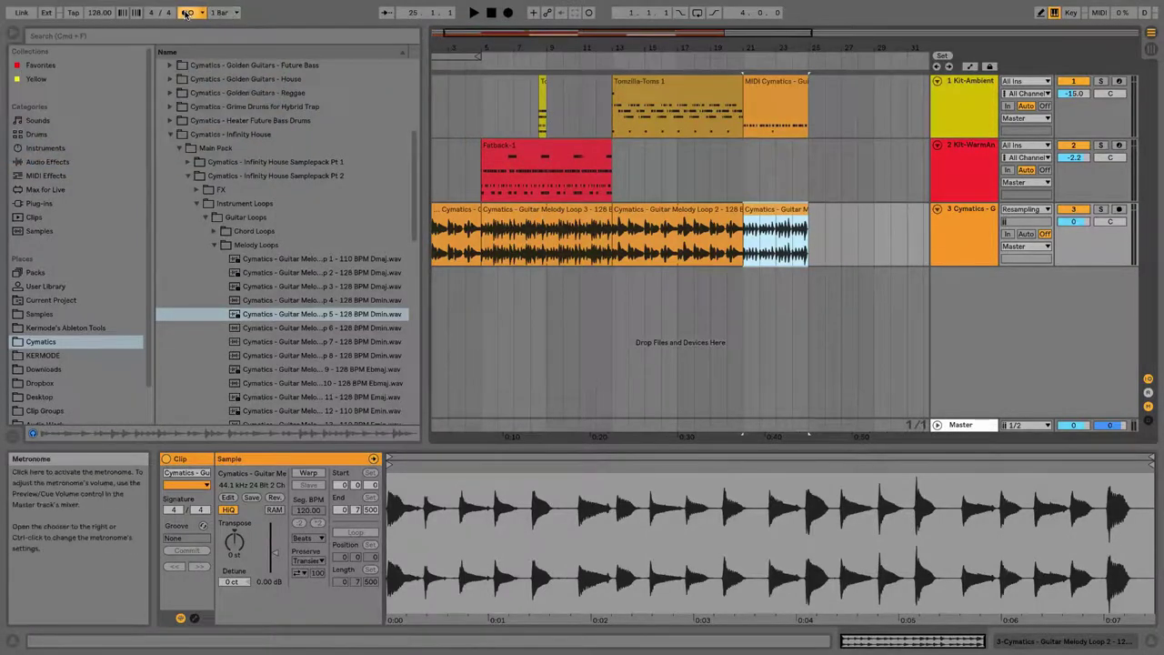
Play back the newly added Arrangement clips, toggle the metronome off and on, and look at the global quantization choices.
{"action": "key", "text": "space"}
{"action": "left_click", "coordinate": [189, 12]}
{"action": "left_click", "coordinate": [191, 13]}
{"action": "left_click", "coordinate": [218, 13]}
{"action": "left_click", "coordinate": [218, 14]}
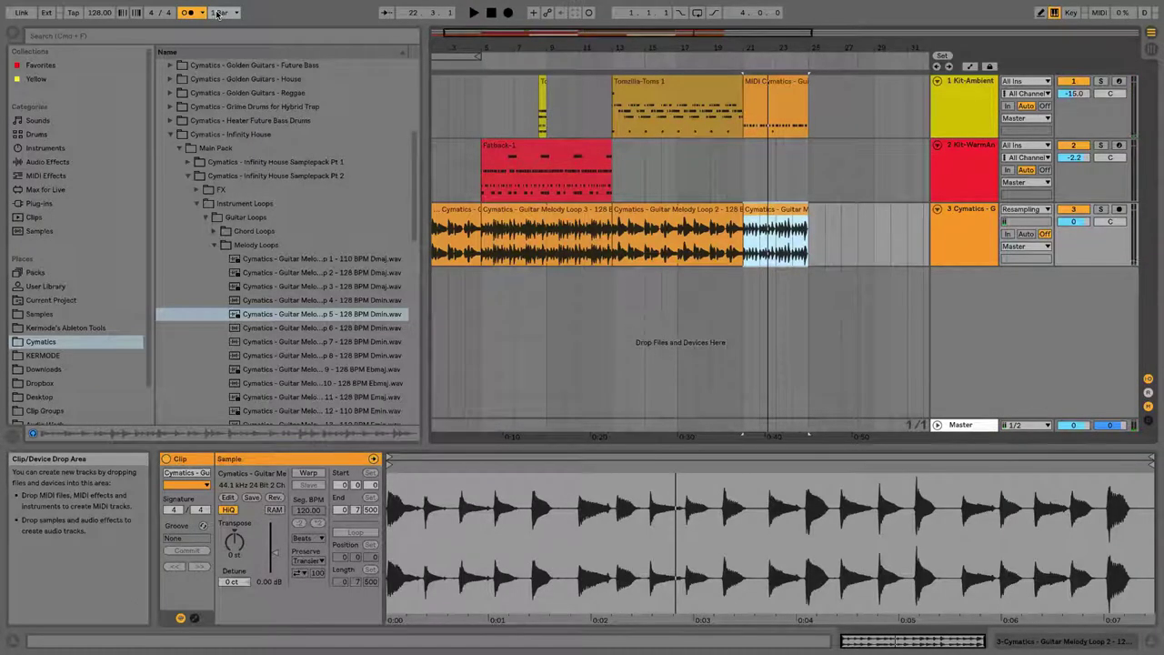
Stop track 1's clip playback in Session View, reset the transport to the start, and return to the Arrangement.
{"action": "key", "text": "Tab"}
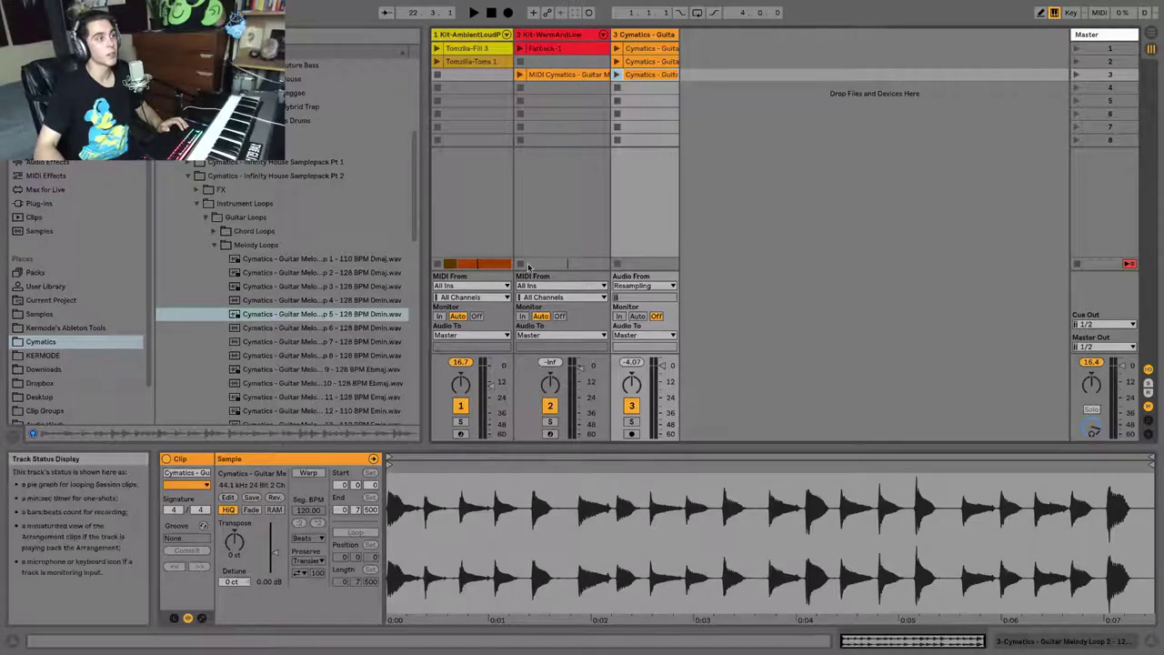
{"action": "left_click", "coordinate": [440, 266]}
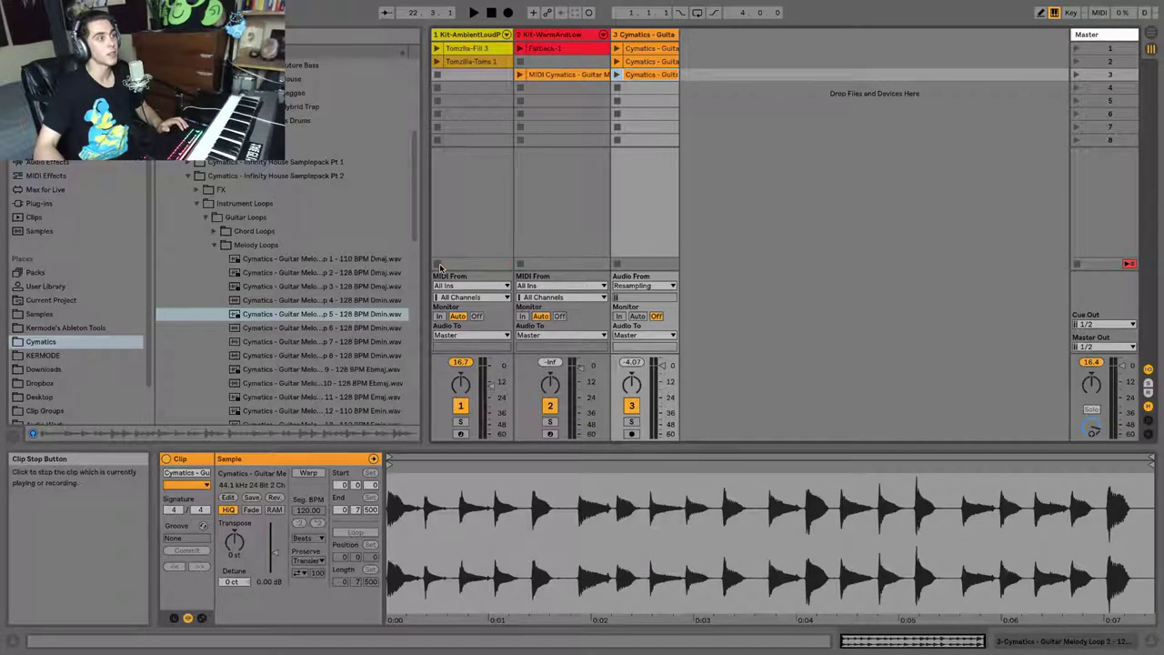
{"action": "left_click", "coordinate": [491, 14]}
{"action": "key", "text": "Tab"}
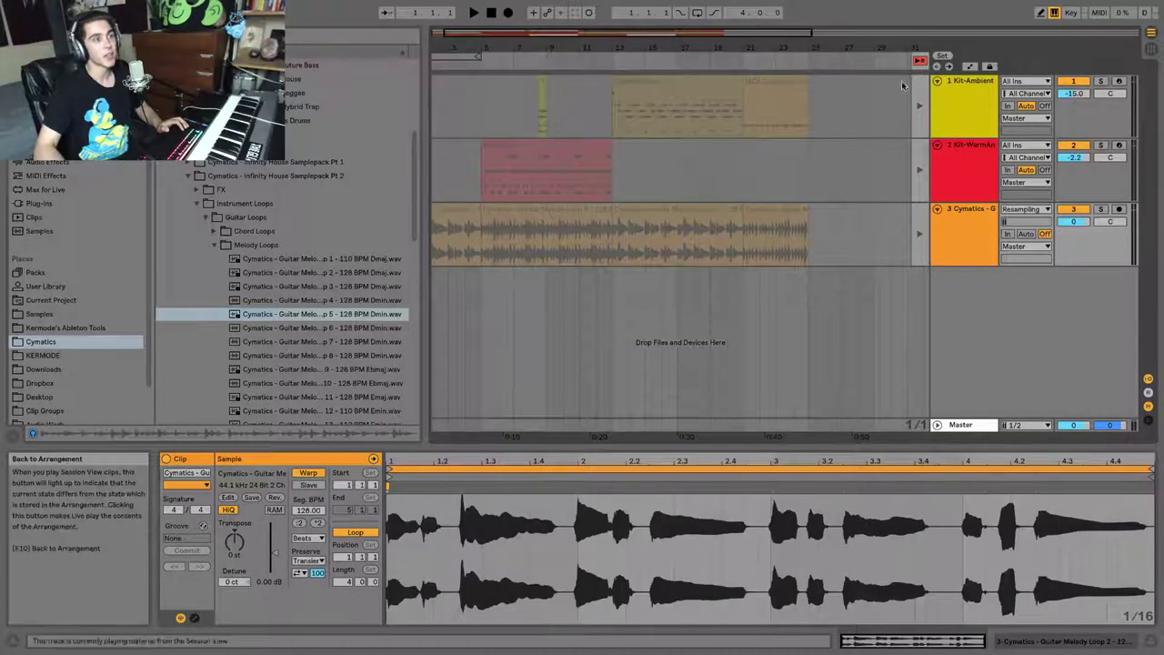
Start Arrangement playback from bar 10 and launch track 2's third MIDI guitar clip in Session View.
{"action": "left_click", "coordinate": [563, 128]}
{"action": "key", "text": "space"}
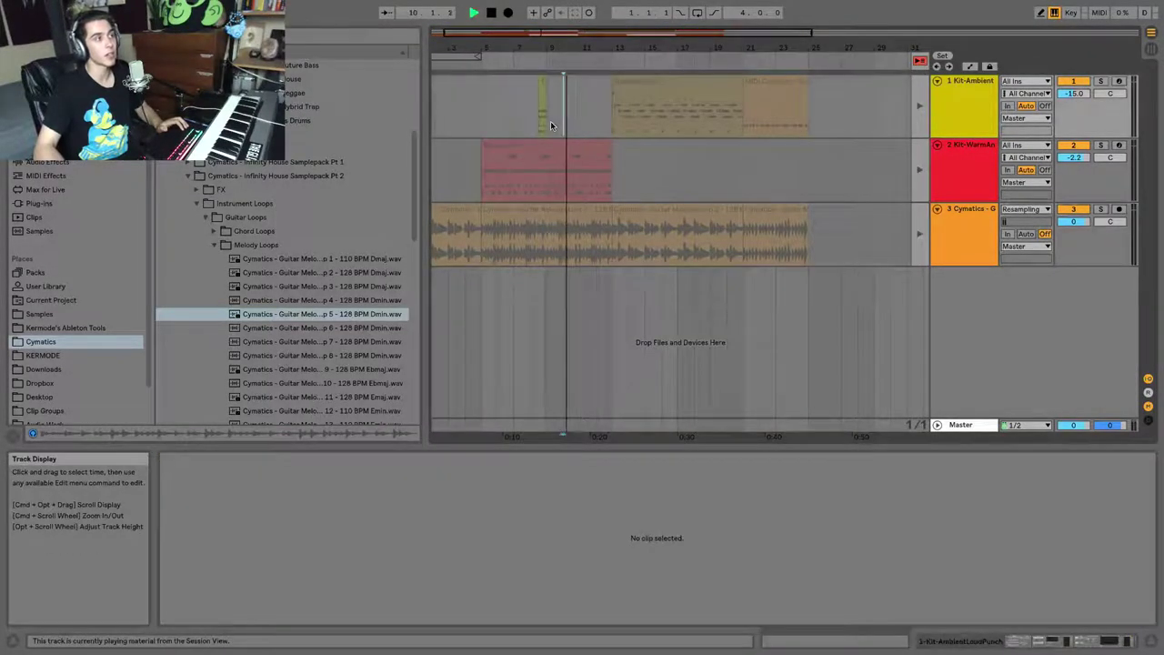
{"action": "key", "text": "Tab"}
{"action": "left_click", "coordinate": [518, 76]}
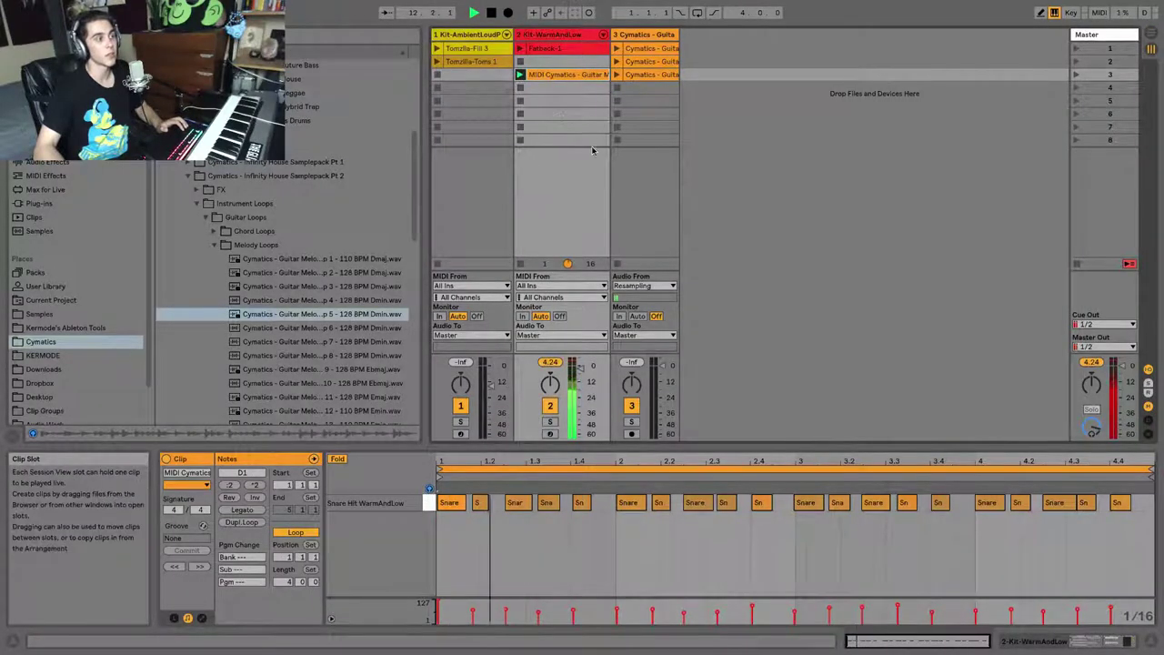
Return to the Arrangement and switch all tracks back to playing the Arrangement's clips.
{"action": "key", "text": "Tab"}
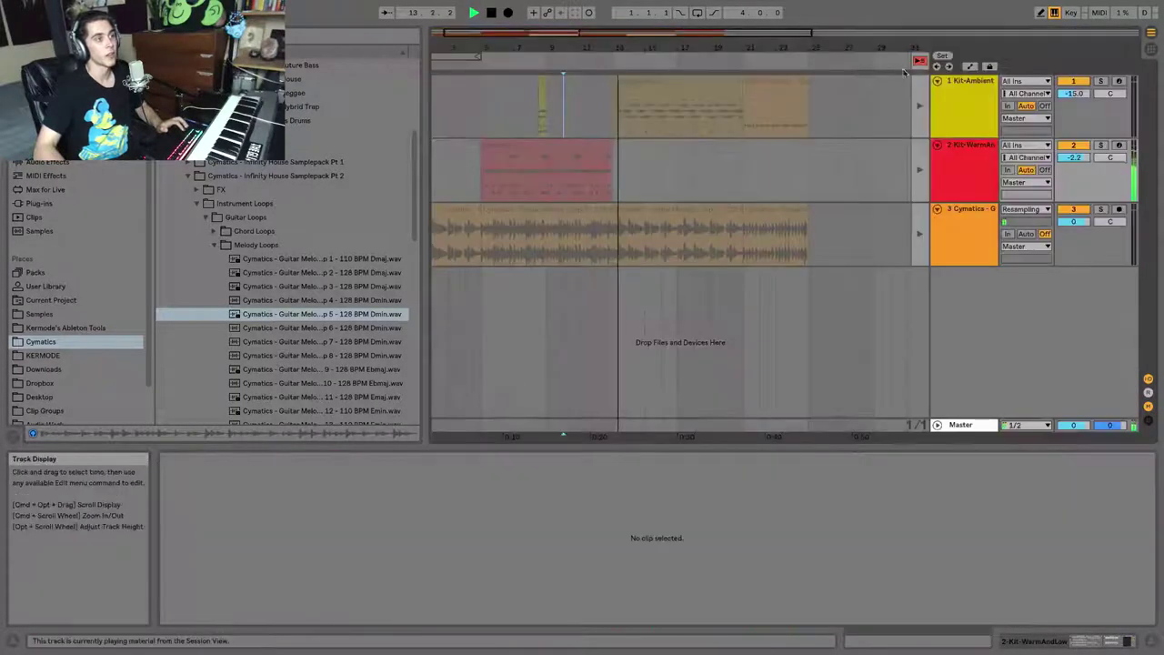
{"action": "left_click", "coordinate": [920, 61]}
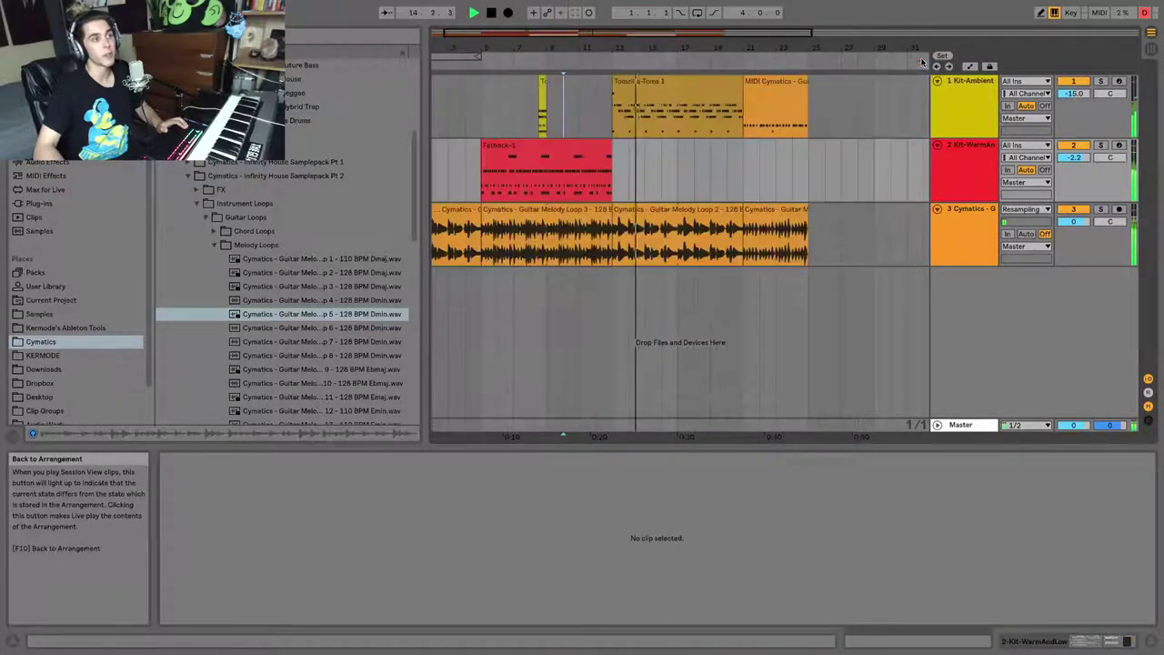